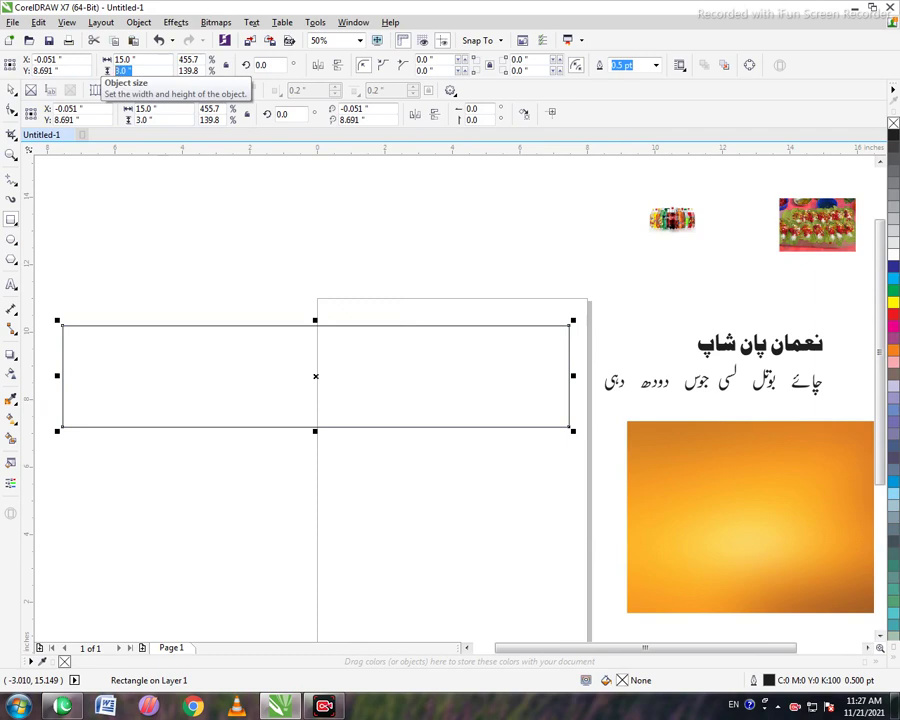
# Set the rectangle's height to 3.87 inches and PowerClip the orange gradient image inside it
pyautogui.press('Return')
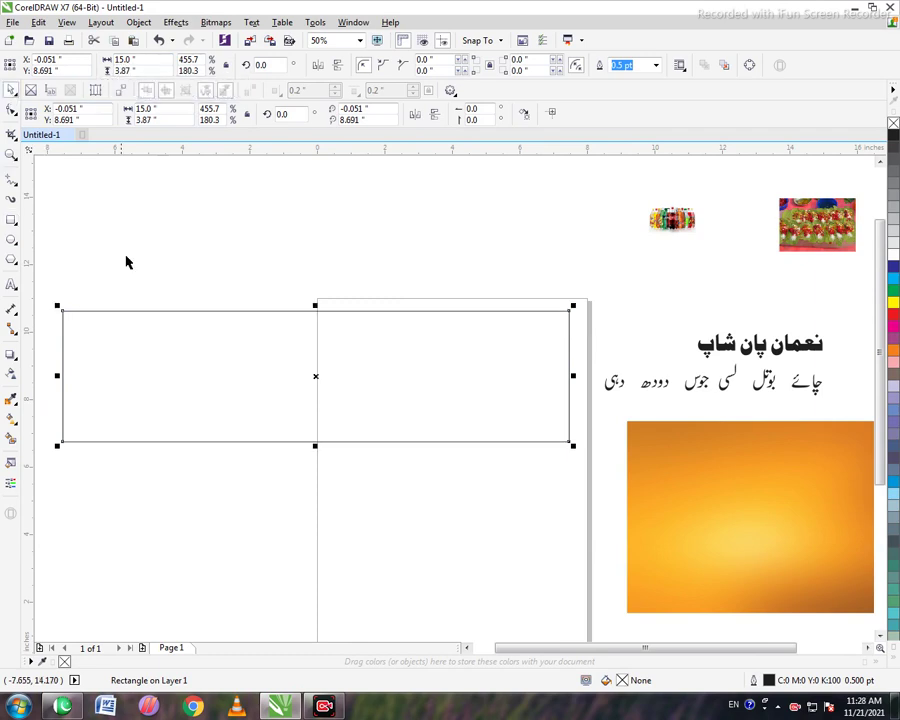
pyautogui.click(578, 612)
pyautogui.moveTo(666, 536); pyautogui.dragTo(363, 399)
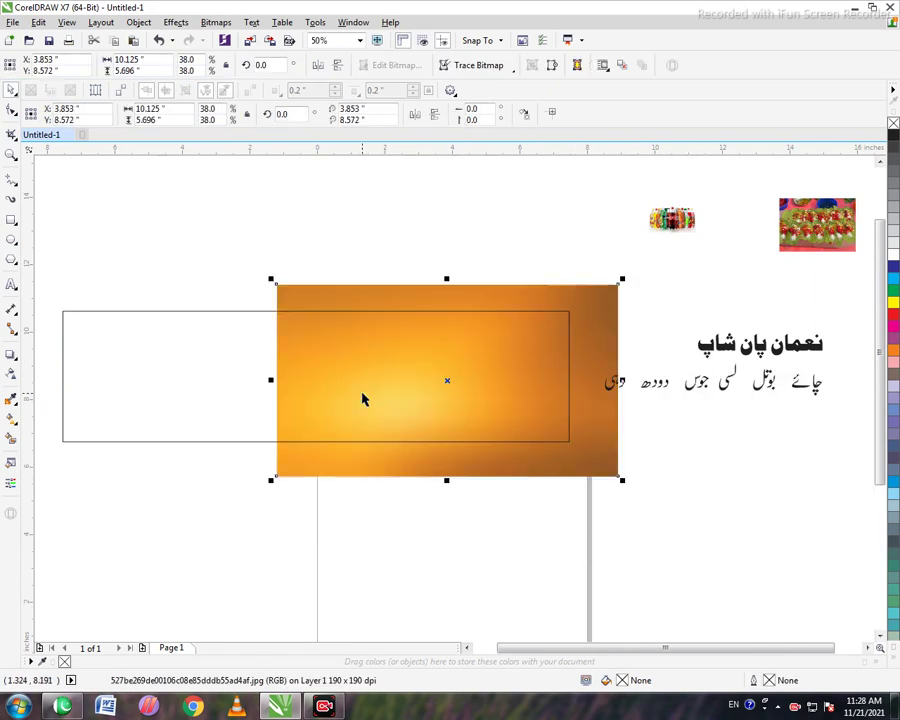
pyautogui.scroll(1, 42, 368)
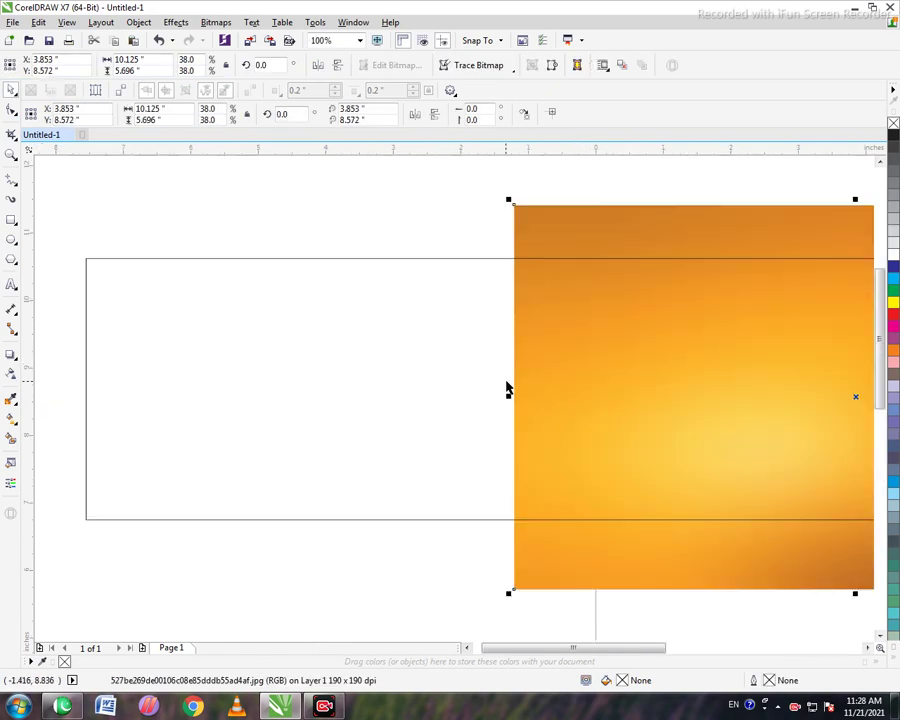
pyautogui.scroll(-1, 507, 389)
pyautogui.rightClick(602, 308)
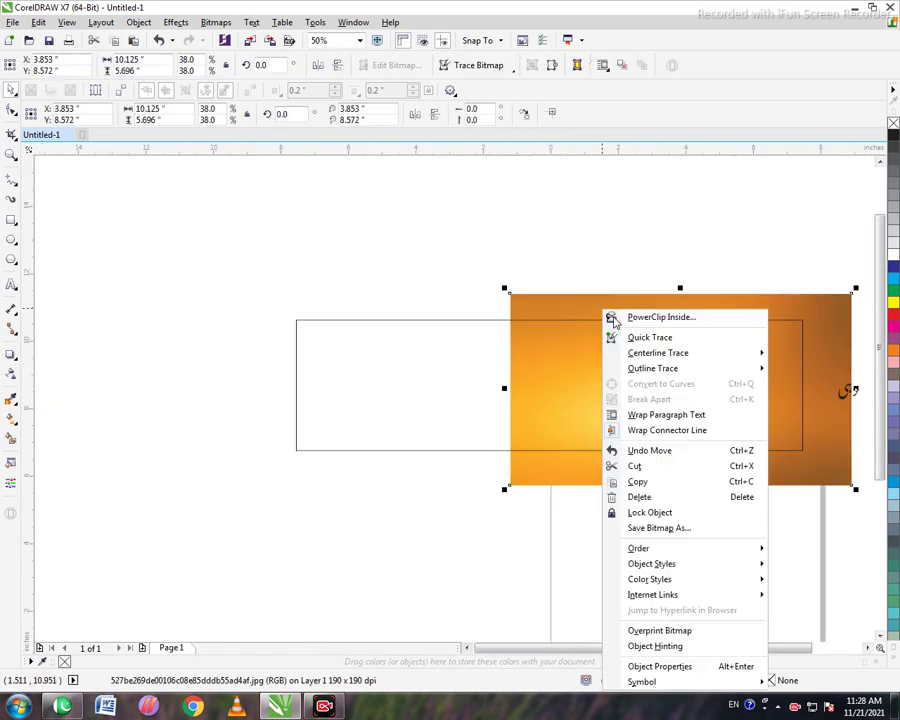
pyautogui.click(611, 315)
pyautogui.click(492, 361)
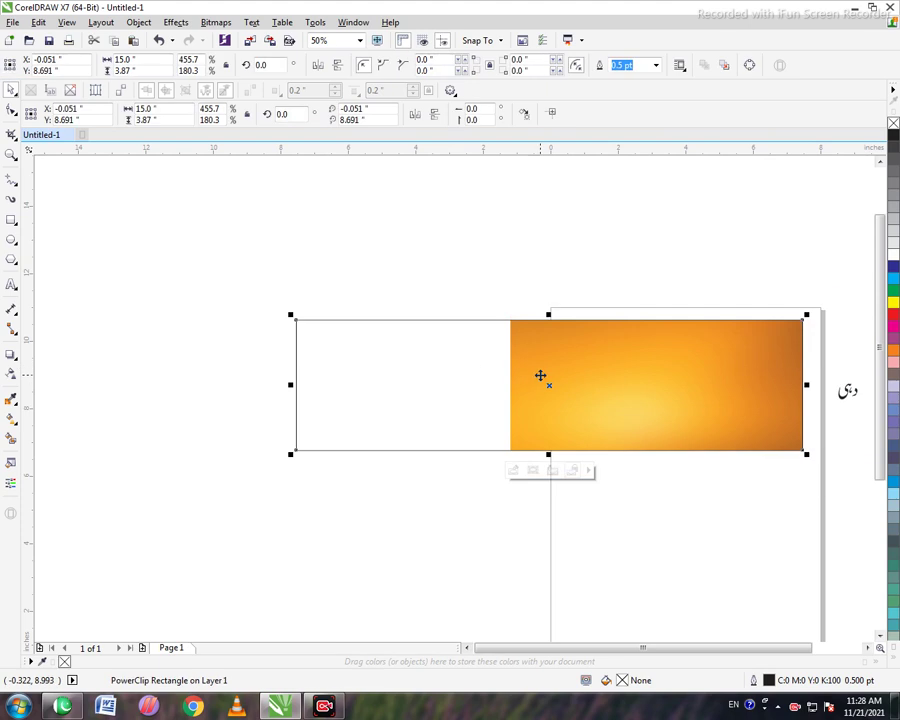
# Edit the PowerClip contents, stretching the gradient image to about 16.87 by 5.28 inches so it covers the whole rectangle, and finish editing
pyautogui.click(541, 377)
pyautogui.rightClick(542, 378)
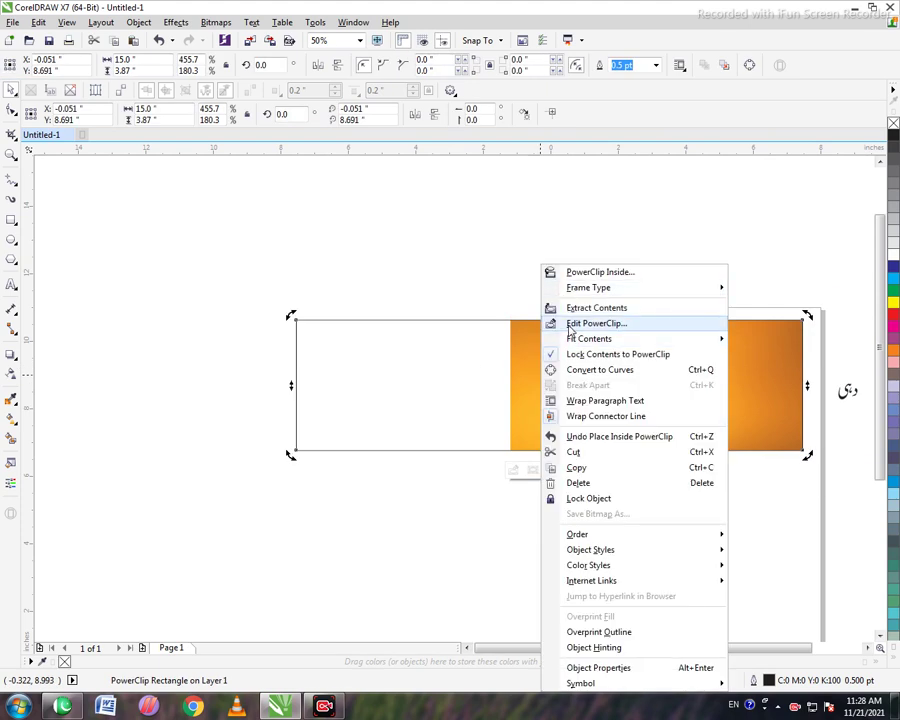
pyautogui.click(569, 325)
pyautogui.moveTo(587, 388); pyautogui.dragTo(332, 385)
pyautogui.moveTo(600, 484); pyautogui.dragTo(780, 612)
pyautogui.moveTo(403, 616); pyautogui.dragTo(410, 471)
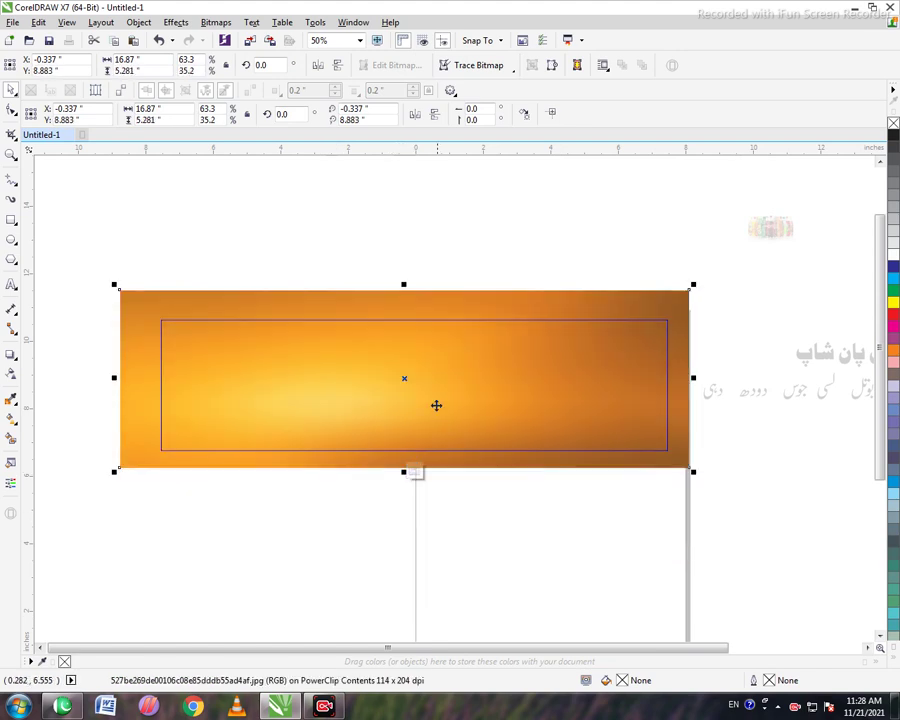
pyautogui.moveTo(436, 384); pyautogui.dragTo(444, 380)
pyautogui.rightClick(447, 385)
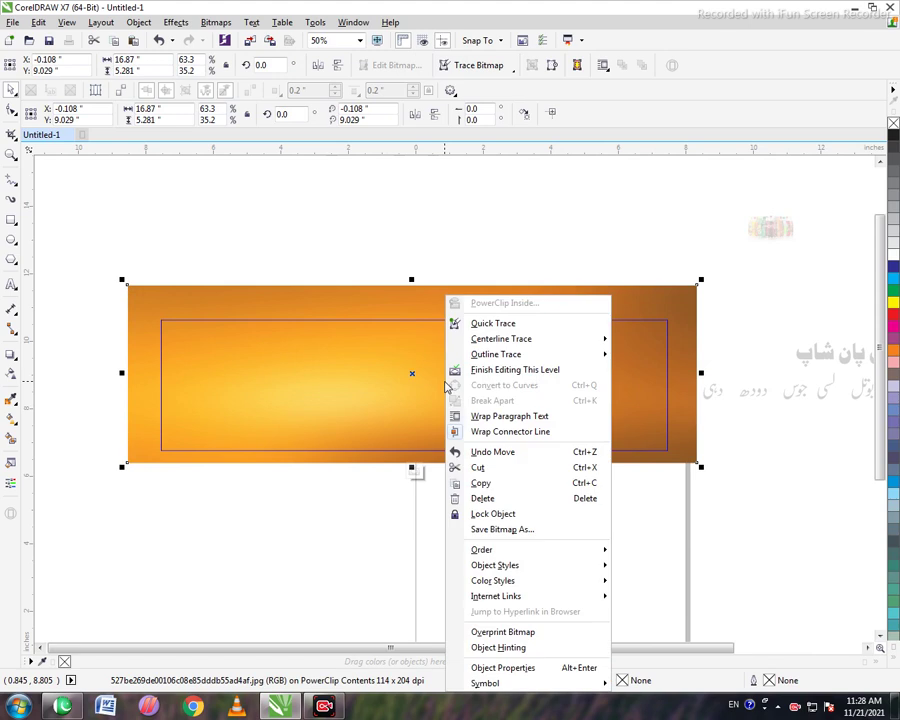
pyautogui.click(470, 370)
pyautogui.click(494, 524)
pyautogui.click(481, 402)
pyautogui.rightClick(482, 402)
pyautogui.click(416, 544)
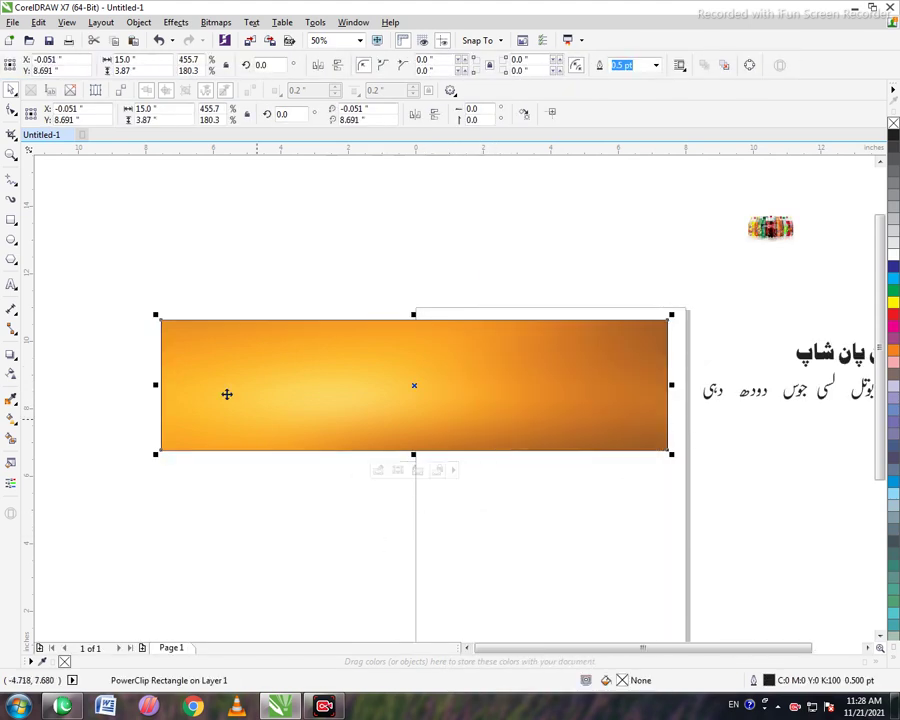
# Draw a rectangle about 4.42 by 3.87 inches over the banner's left end and convert it to curves
pyautogui.click(11, 219)
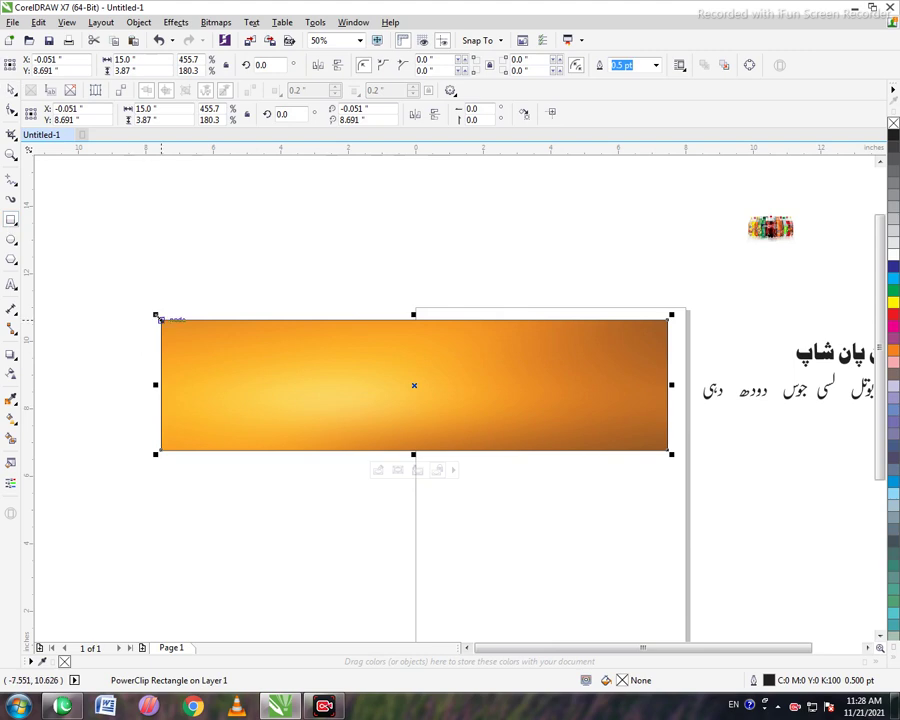
pyautogui.moveTo(161, 319); pyautogui.dragTo(310, 451)
pyautogui.click(11, 110)
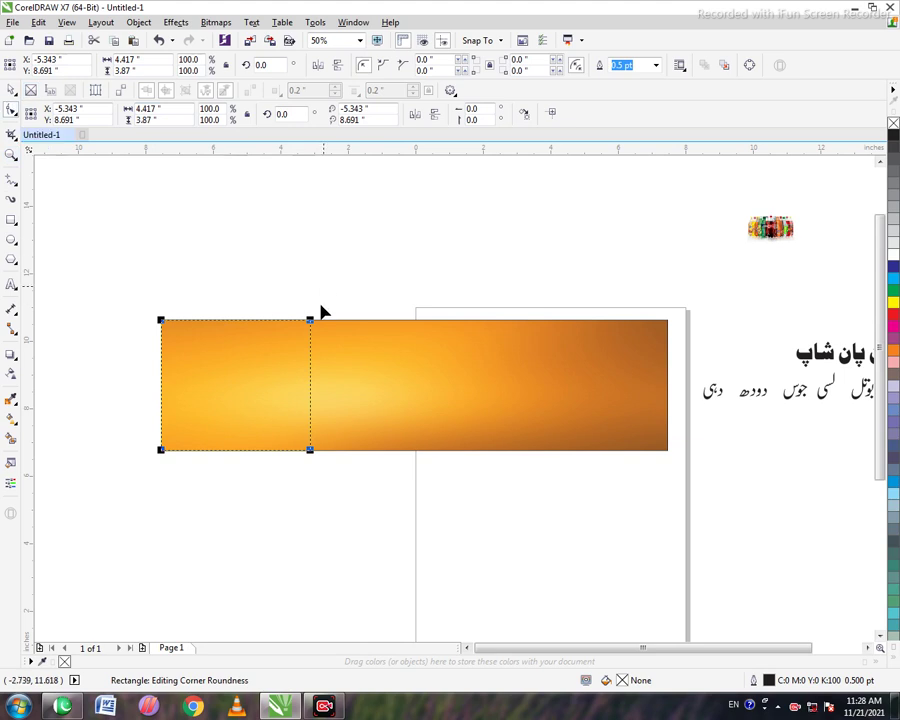
pyautogui.rightClick(308, 395)
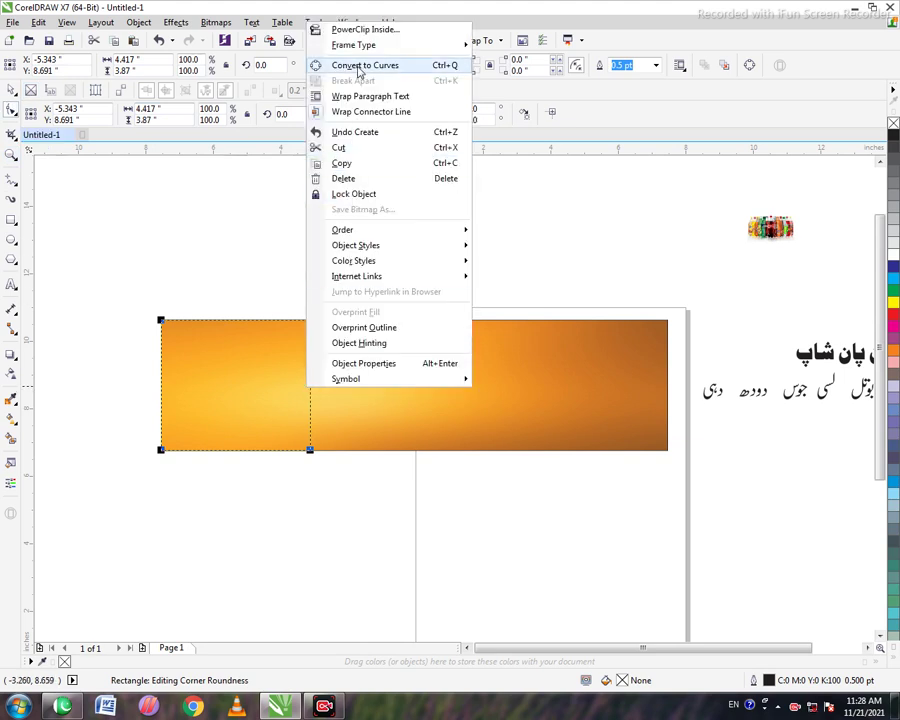
pyautogui.click(308, 64)
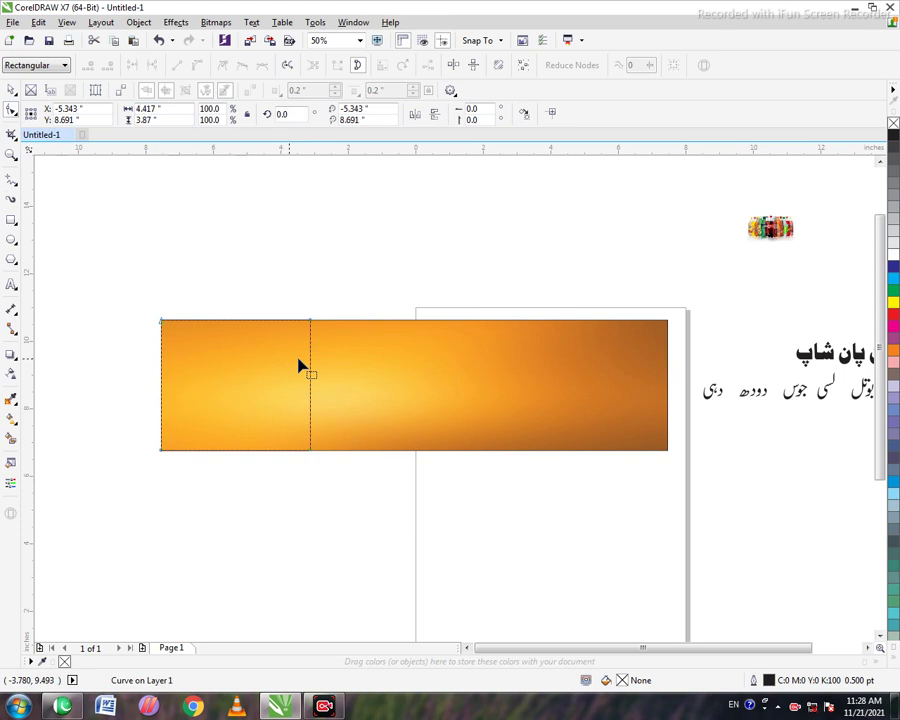
# Convert the right edge of the new shape from a straight line to a curve segment
pyautogui.moveTo(326, 304); pyautogui.dragTo(296, 460)
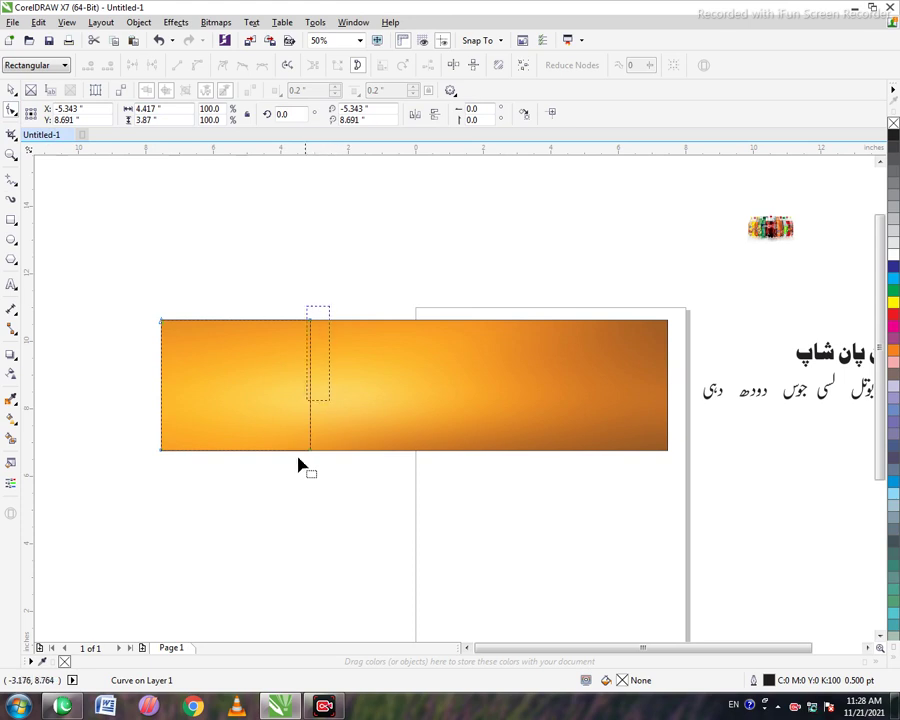
pyautogui.doubleClick(310, 366)
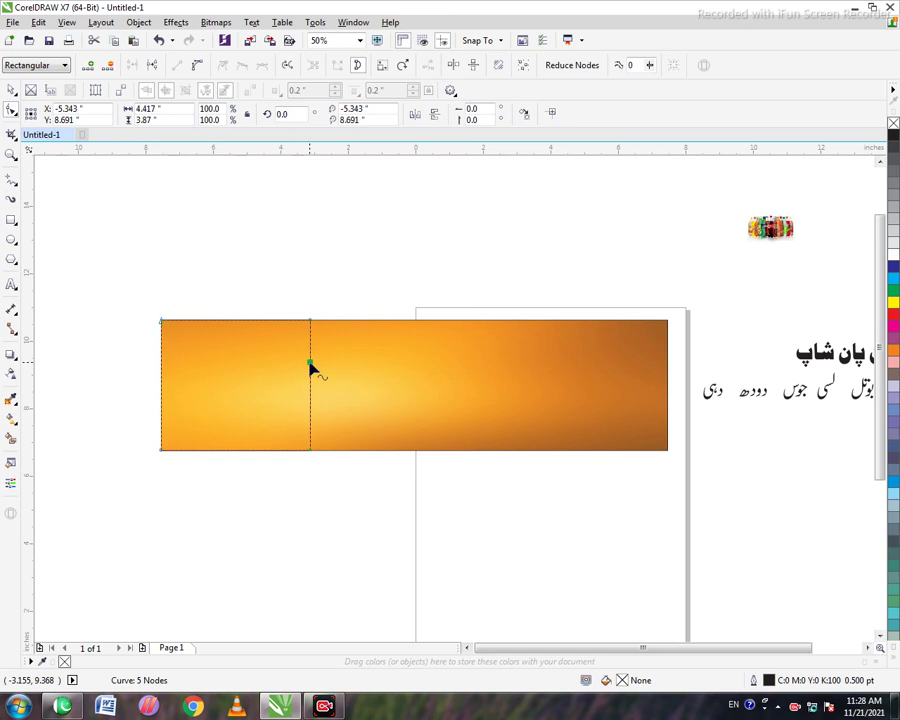
pyautogui.doubleClick(310, 366)
pyautogui.click(312, 408)
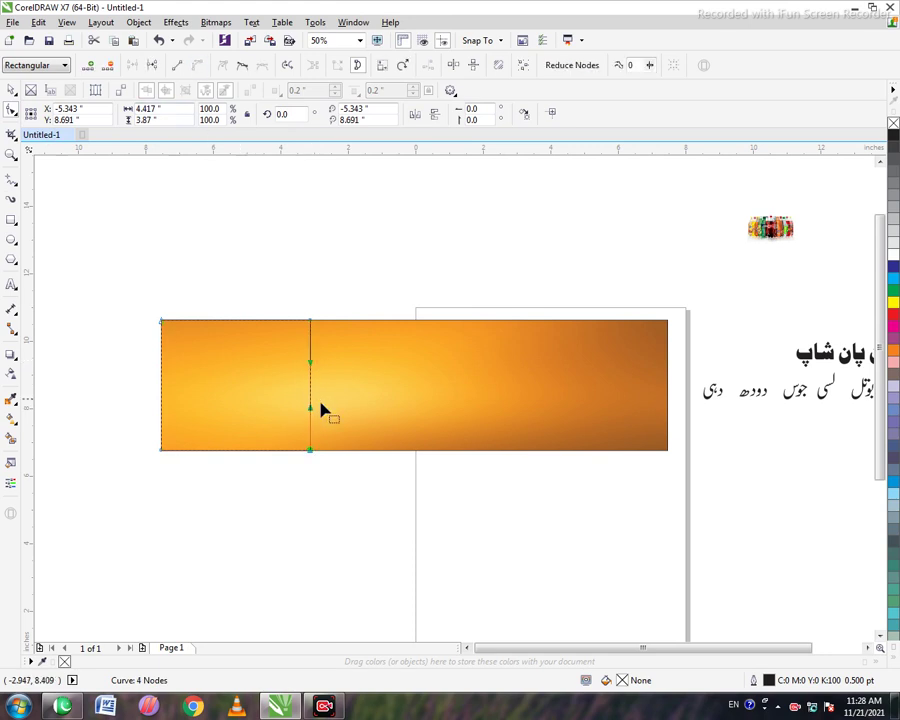
pyautogui.moveTo(307, 415); pyautogui.dragTo(344, 337)
pyautogui.click(285, 417)
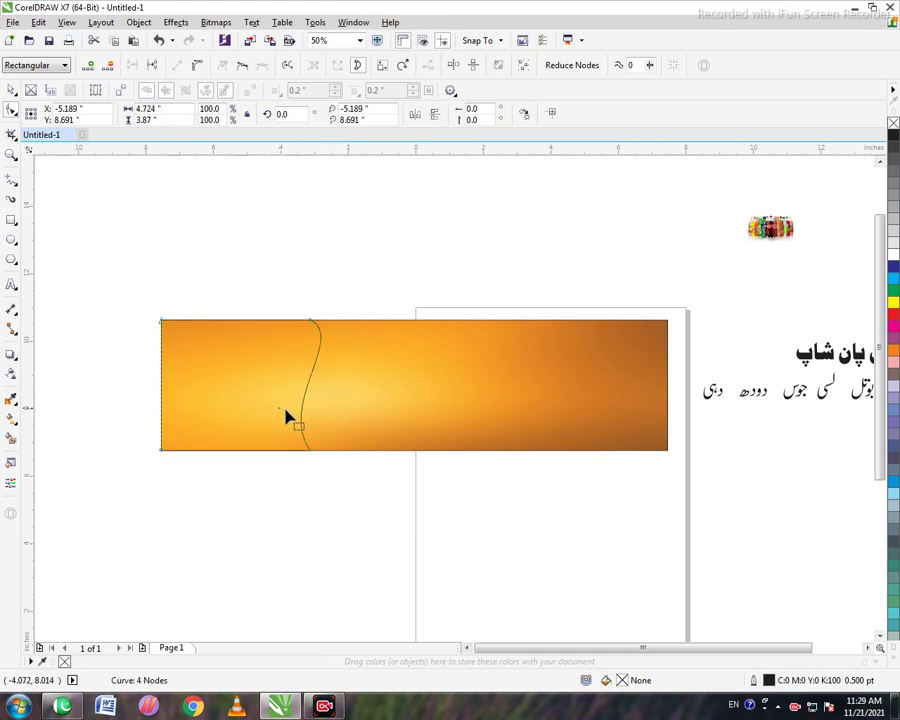
pyautogui.moveTo(295, 420); pyautogui.dragTo(296, 421)
pyautogui.click(301, 420)
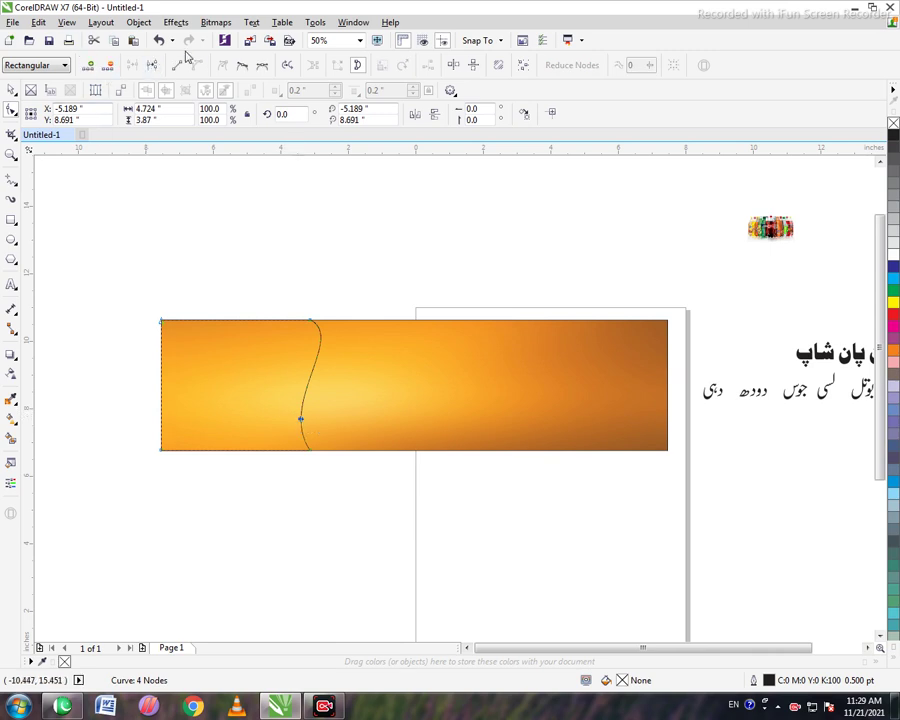
pyautogui.click(159, 40)
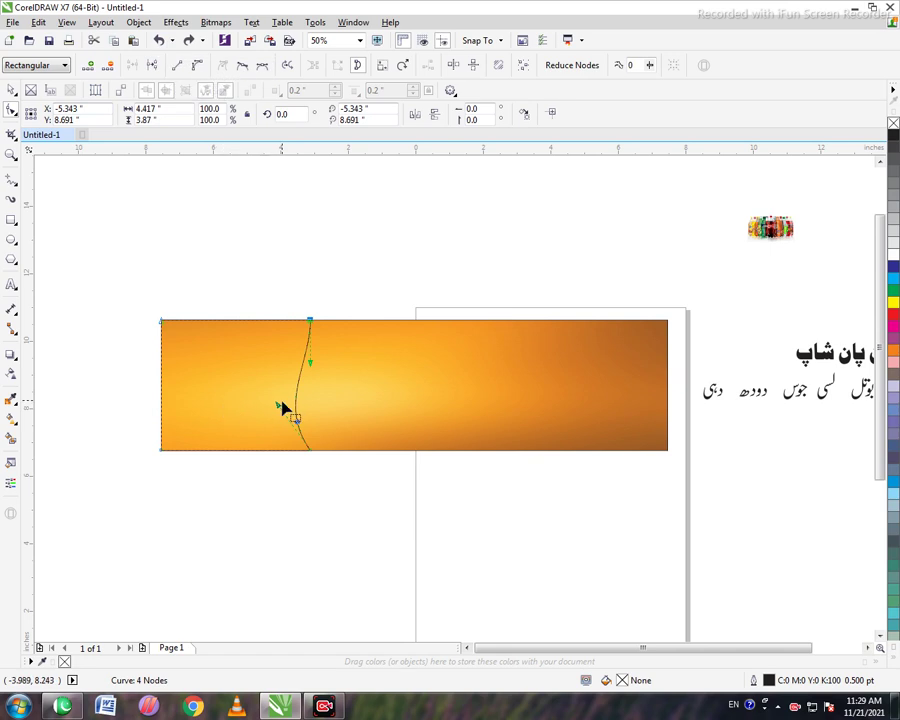
# Bend the shape's right edge into a smooth S-curve, bulging inward near the bottom and slightly outward near the top
pyautogui.moveTo(279, 410); pyautogui.dragTo(270, 437)
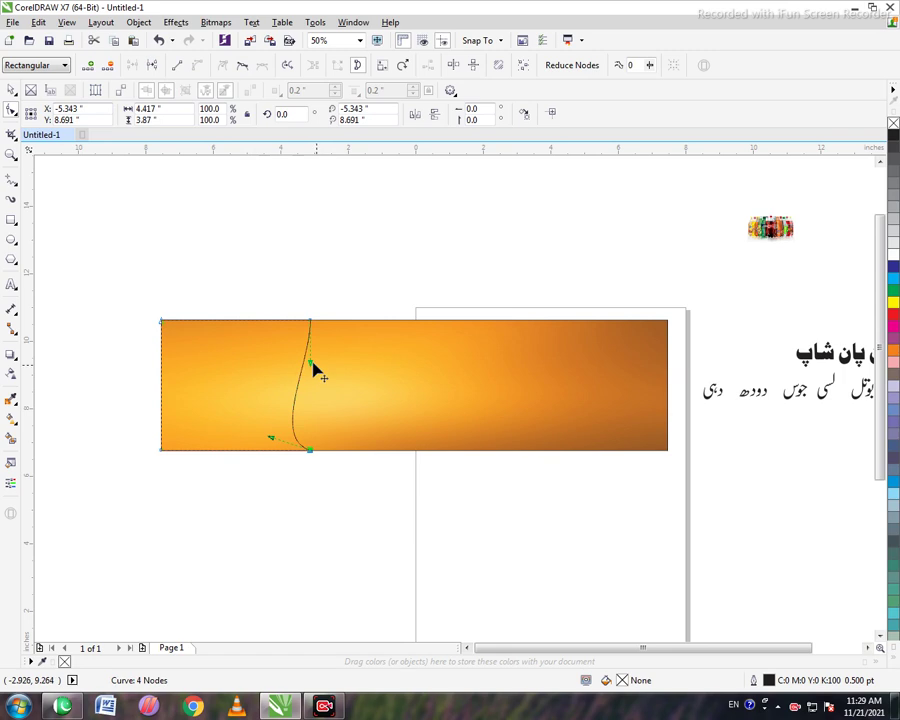
pyautogui.moveTo(310, 362)
pyautogui.mouseDown()
pyautogui.moveTo(299, 346)
pyautogui.moveTo(323, 345)
pyautogui.moveTo(321, 356)
pyautogui.mouseUp()
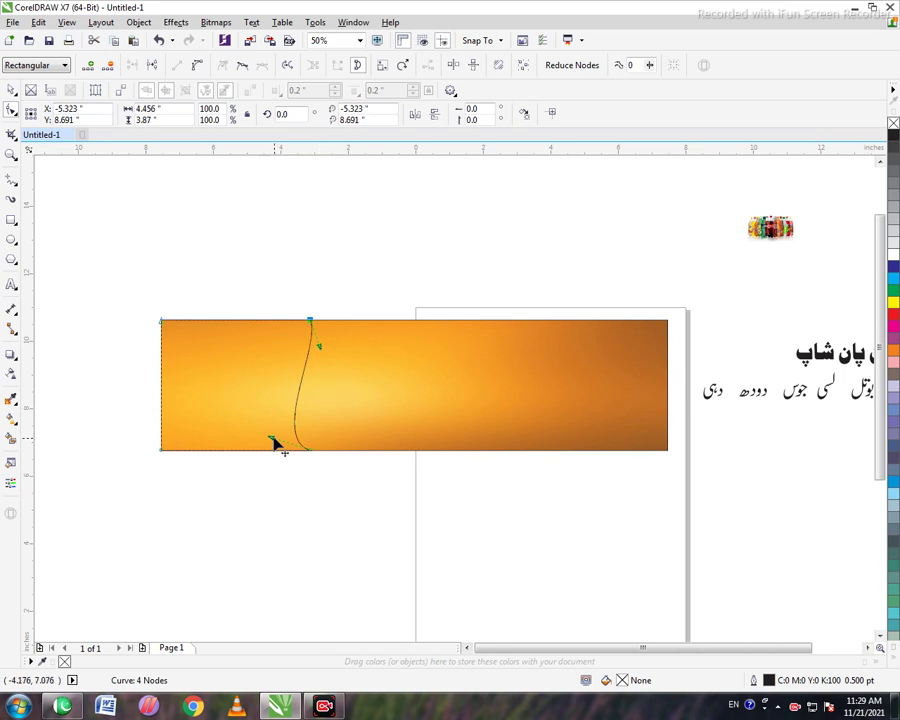
pyautogui.moveTo(269, 438); pyautogui.dragTo(258, 437)
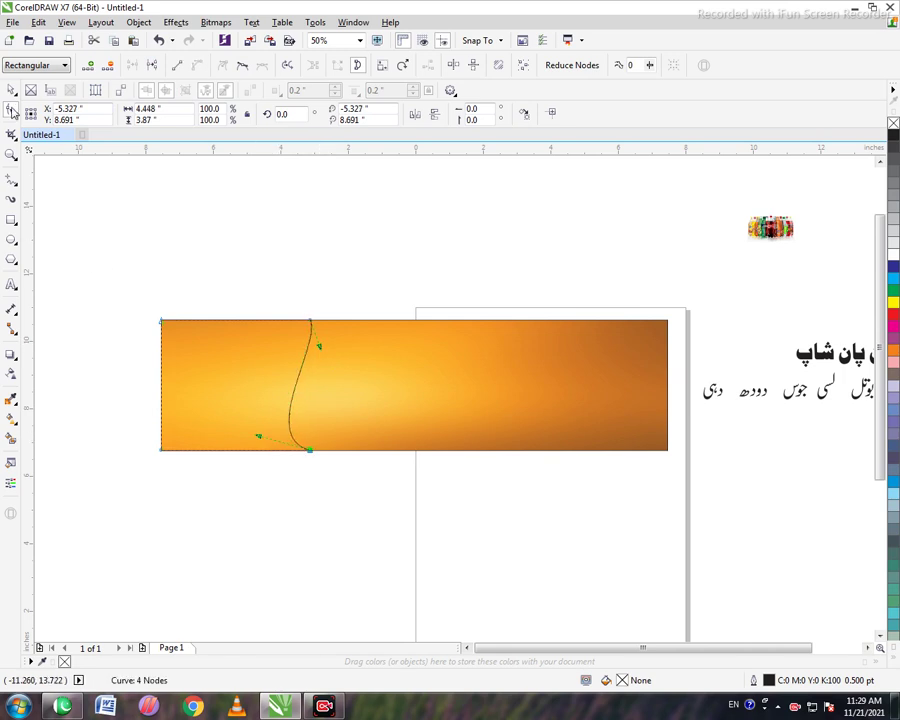
pyautogui.click(11, 91)
pyautogui.click(237, 469)
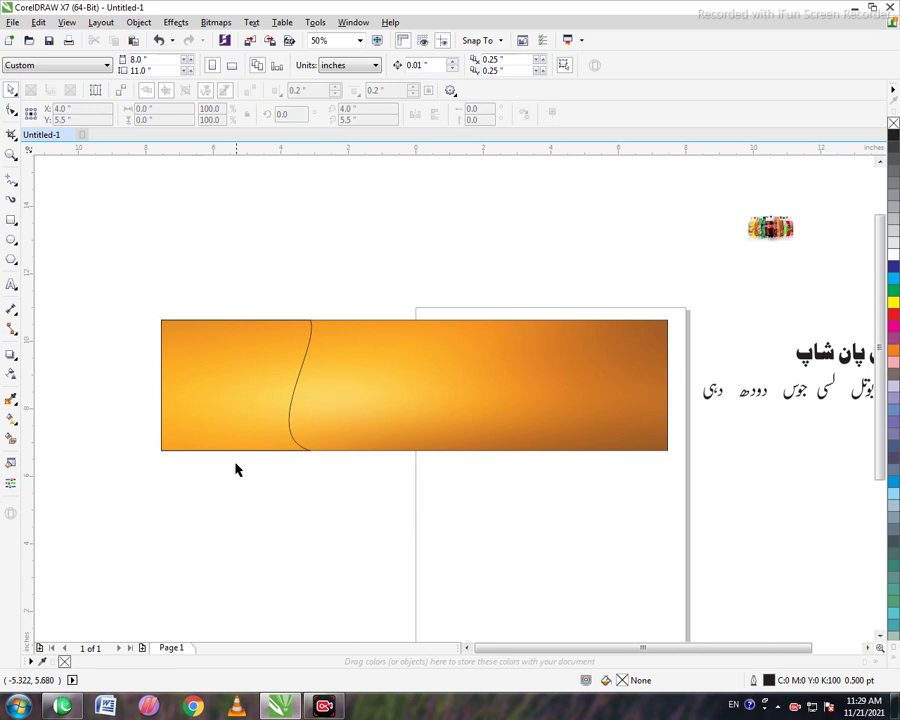
# Fill the curved shape at the banner's left end with red (C0 M100 Y100 K0)
pyautogui.scroll(2, 207, 387)
pyautogui.click(206, 384)
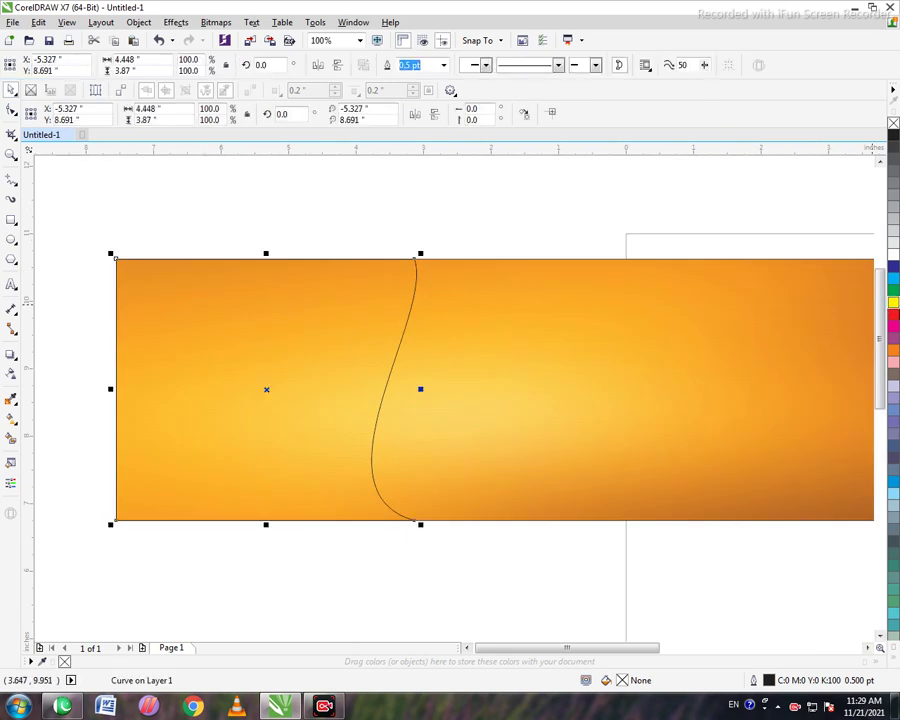
pyautogui.click(893, 316)
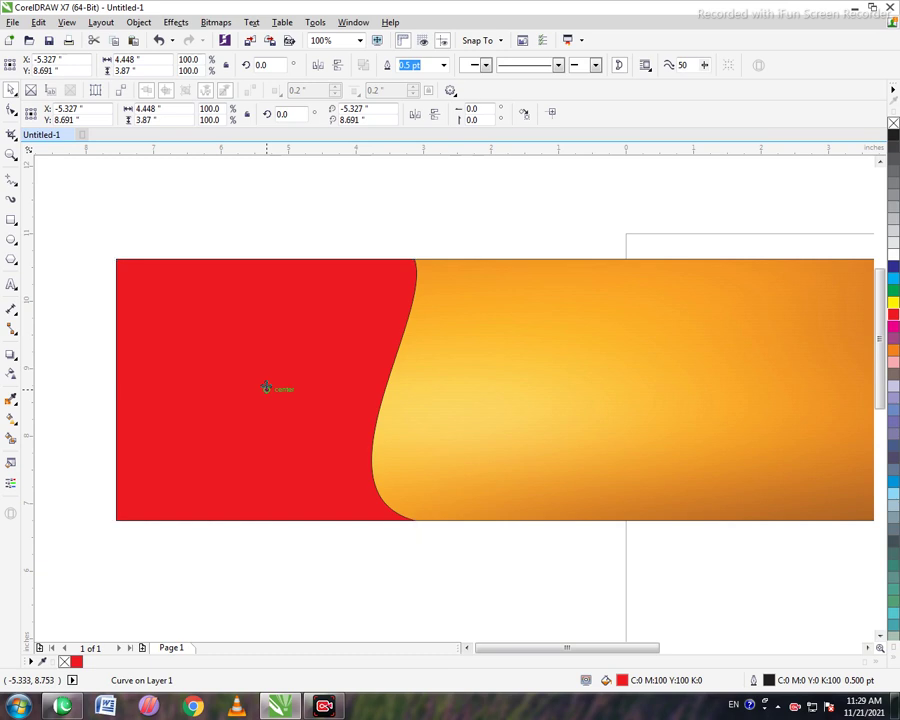
# Duplicate the red curved shape with a slight offset to the right and fill the copy with green (C100 M0 Y100 K0)
pyautogui.moveTo(266, 388); pyautogui.dragTo(276, 386)
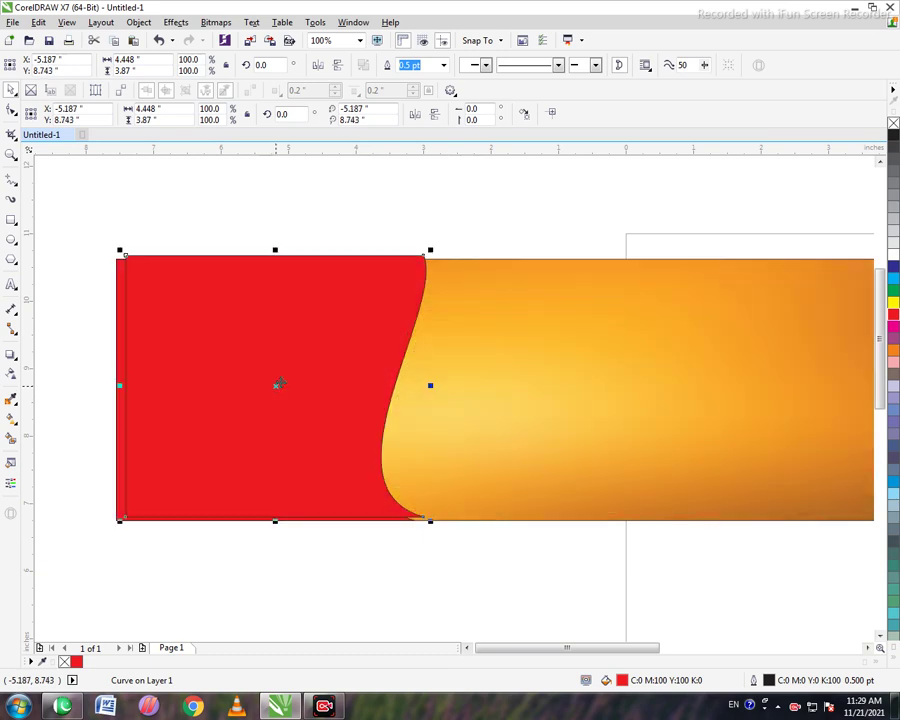
pyautogui.click(893, 290)
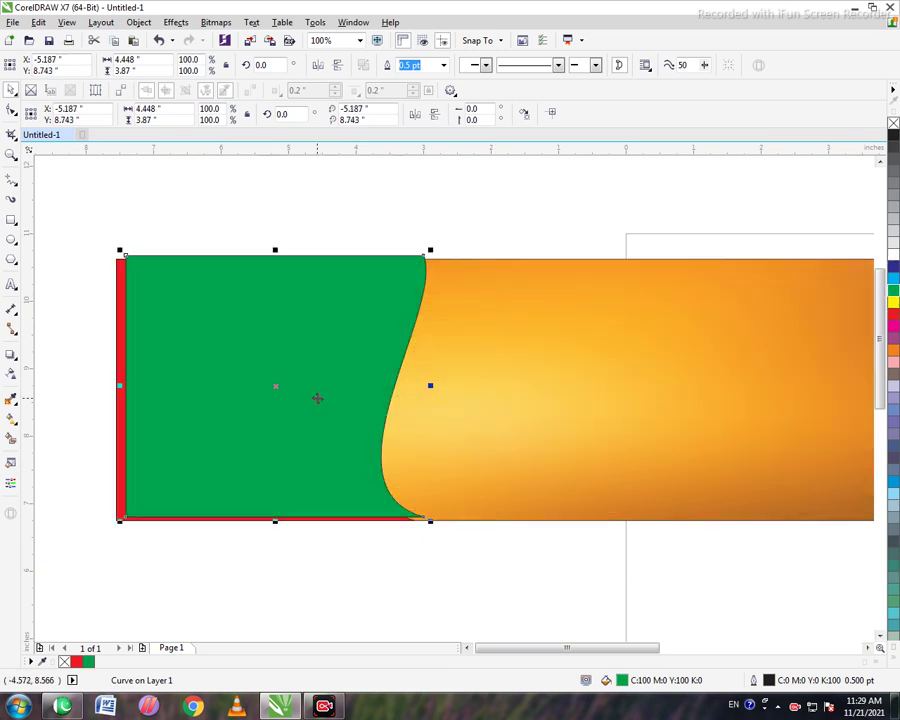
pyautogui.rightClick(317, 398)
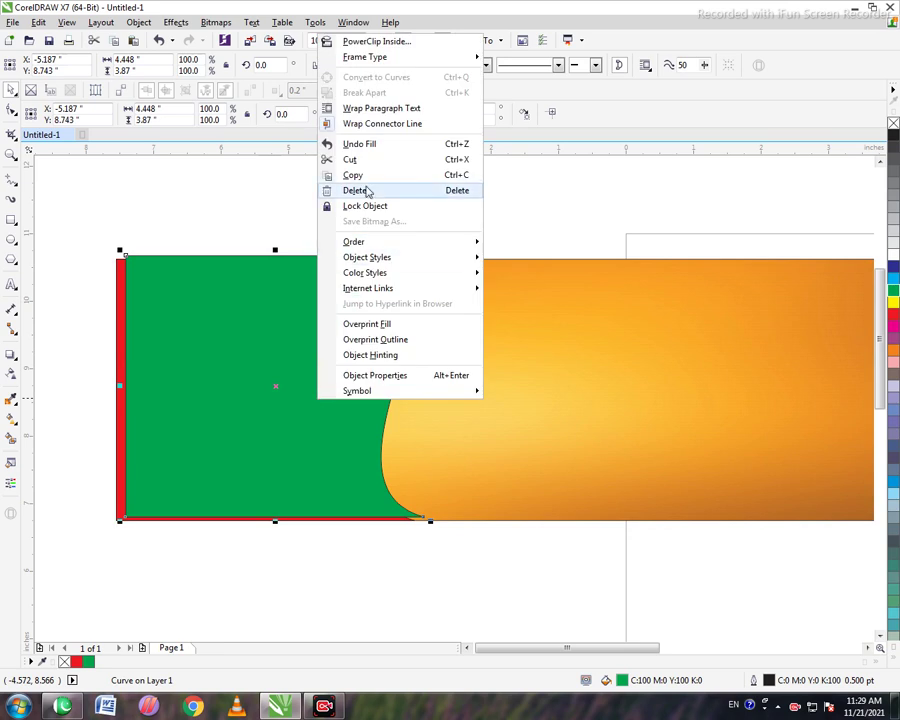
pyautogui.click(292, 360)
pyautogui.press('F10')
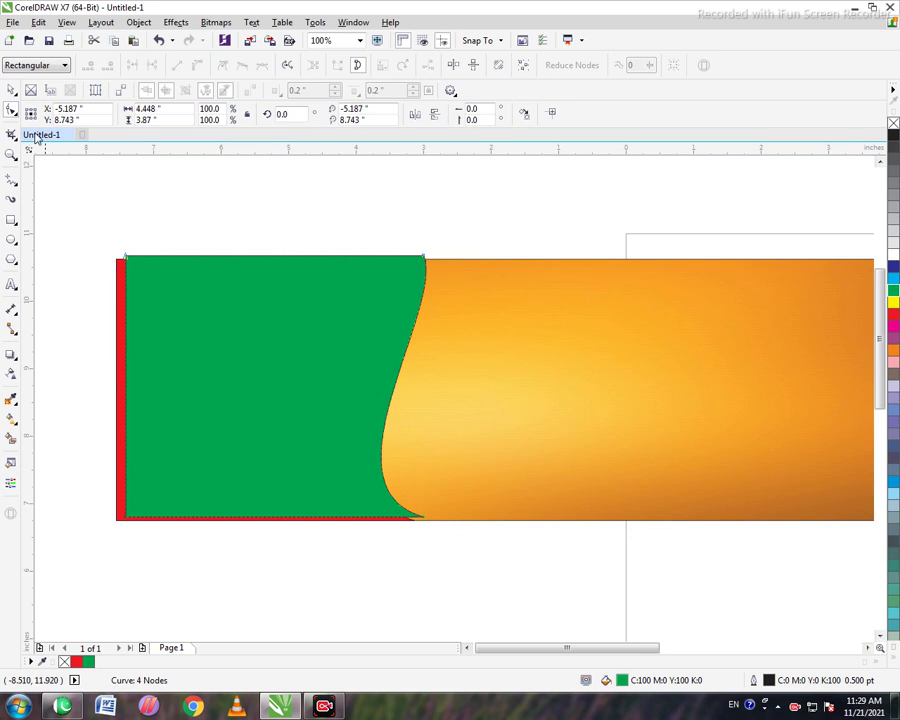
pyautogui.click(11, 89)
# Align the green copy with the banner at about X -5.269, Y 8.69 inches, behind the red shape, leaving a thin green strip along the curve
pyautogui.moveTo(221, 362); pyautogui.dragTo(220, 371)
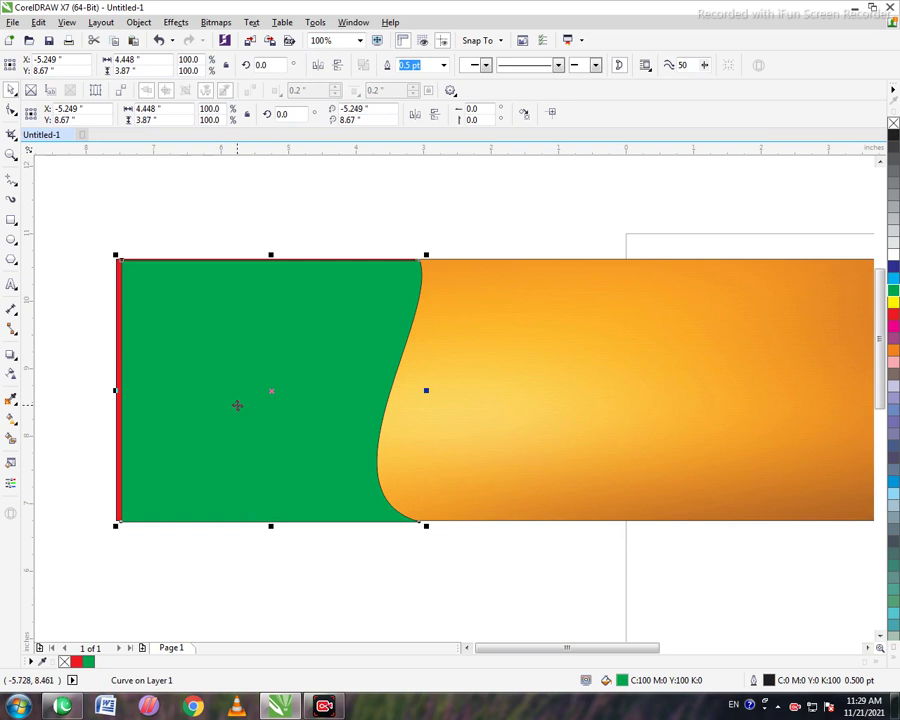
pyautogui.hotkey('ctrl', 'pagedown')
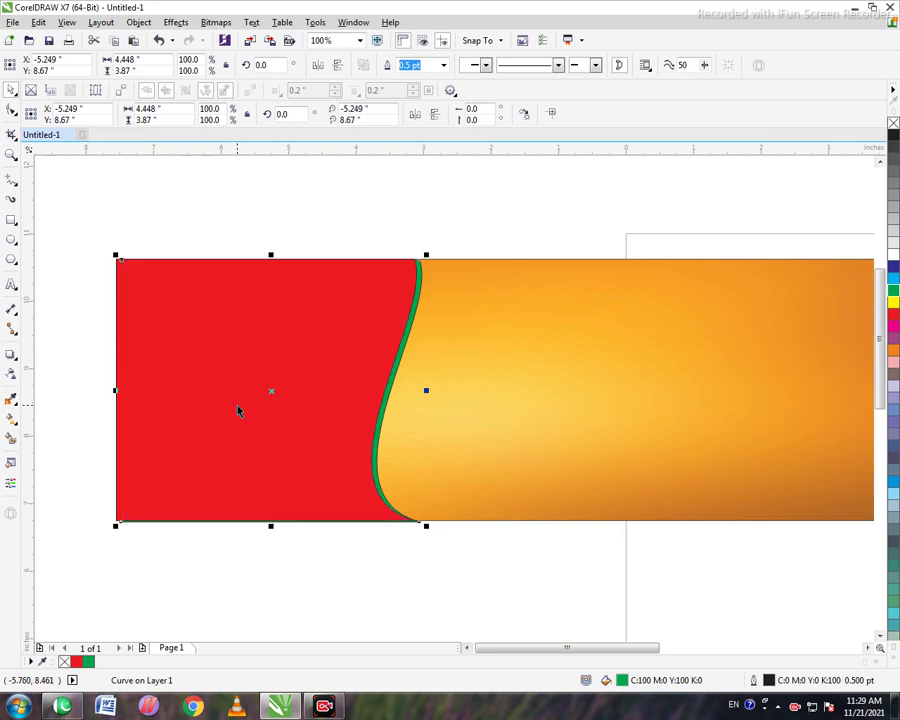
pyautogui.hotkey('ctrl', 'Up')
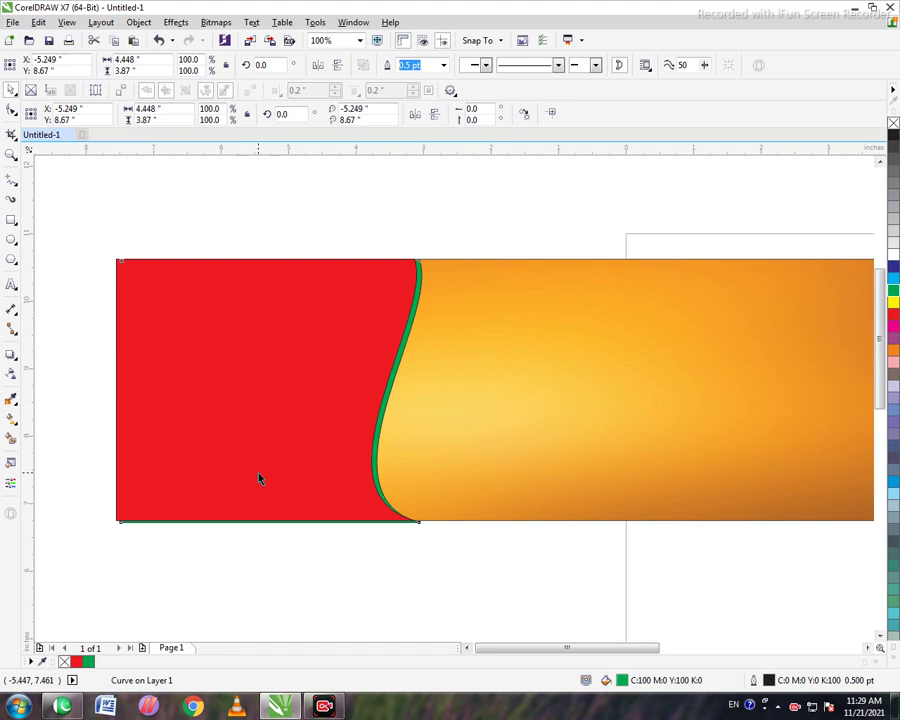
pyautogui.hotkey('ctrl', 'Up')
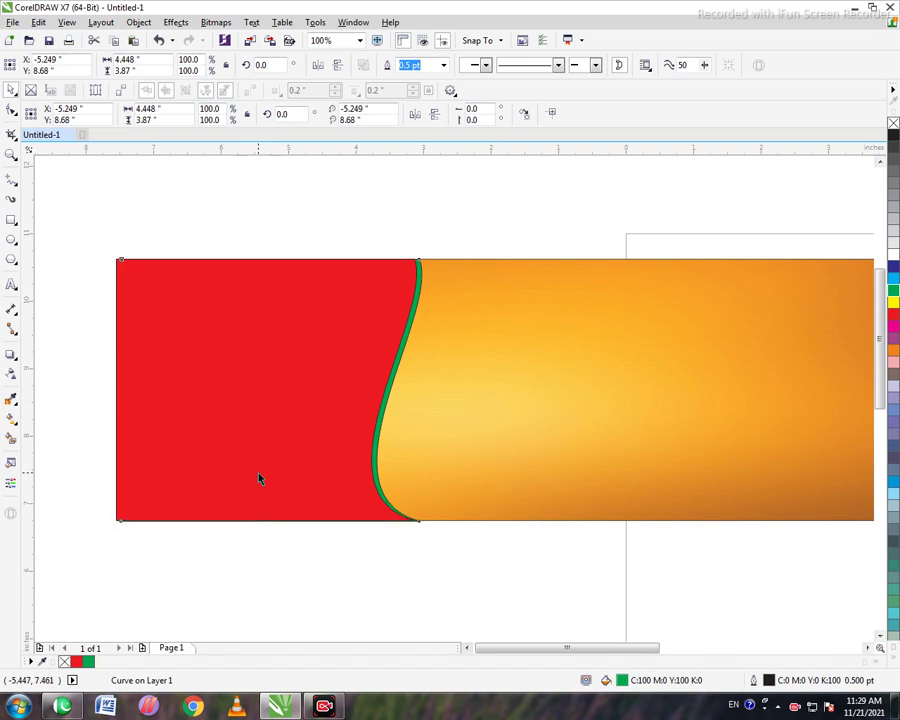
pyautogui.hotkey('ctrl', 'Left')
pyautogui.hotkey('ctrl', 'Left')
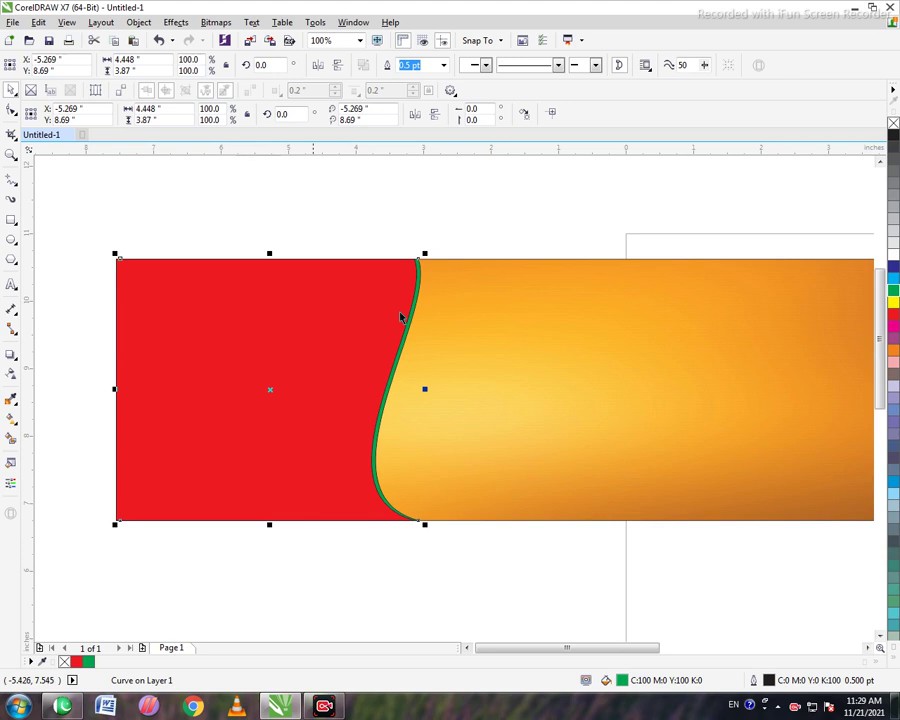
pyautogui.scroll(4, 414, 243)
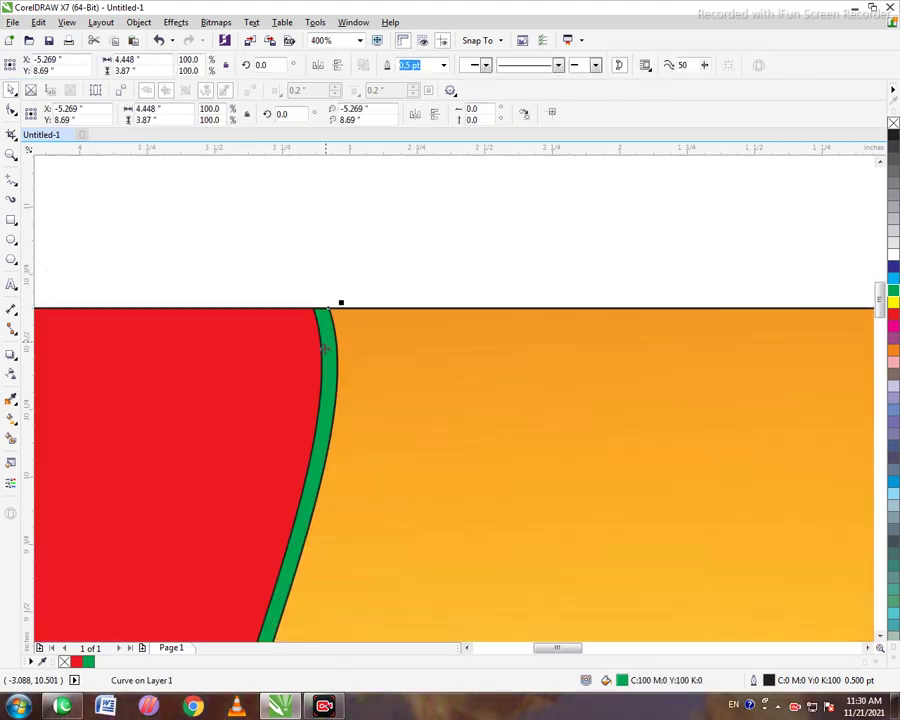
# Move the green copy's top corner node onto the red shape's top corner and its bottom node slightly right along the banner's lower edge
pyautogui.click(10, 112)
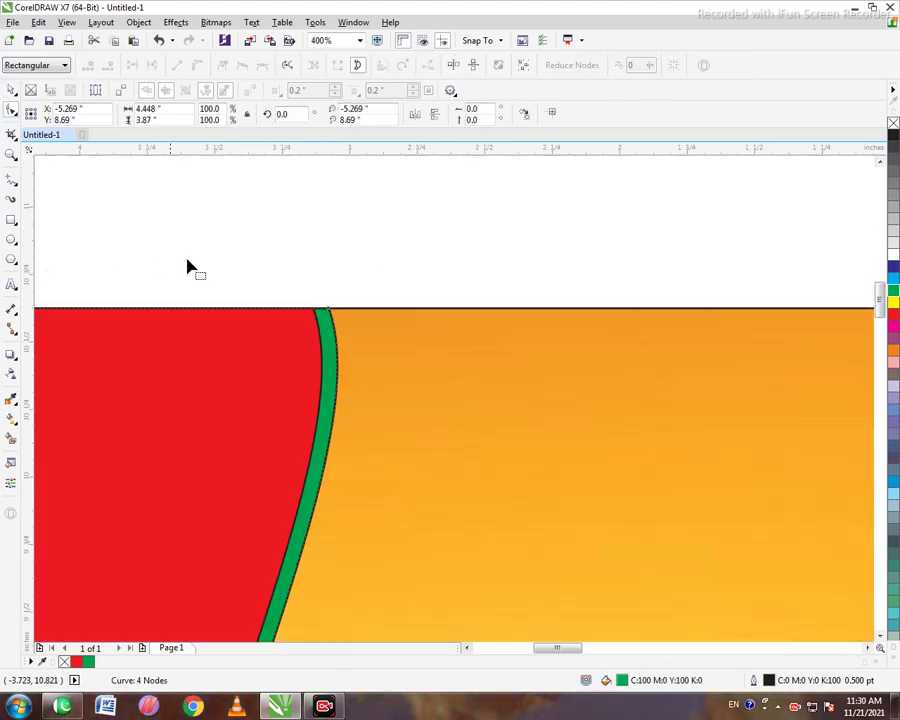
pyautogui.click(329, 314)
pyautogui.moveTo(329, 316); pyautogui.dragTo(316, 312)
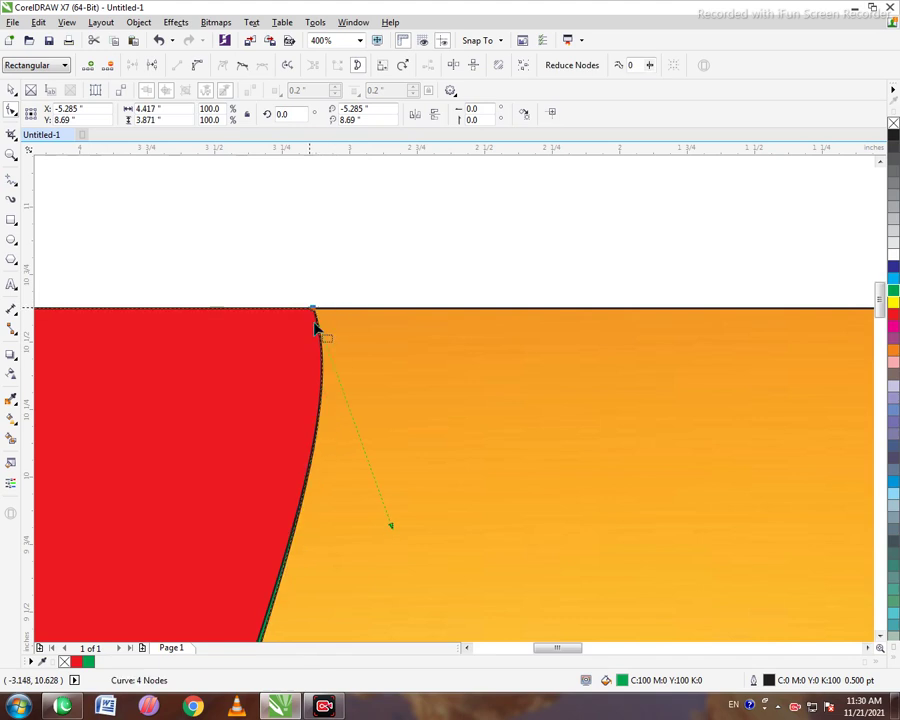
pyautogui.scroll(-2, 370, 455)
pyautogui.scroll(-4, 370, 455)
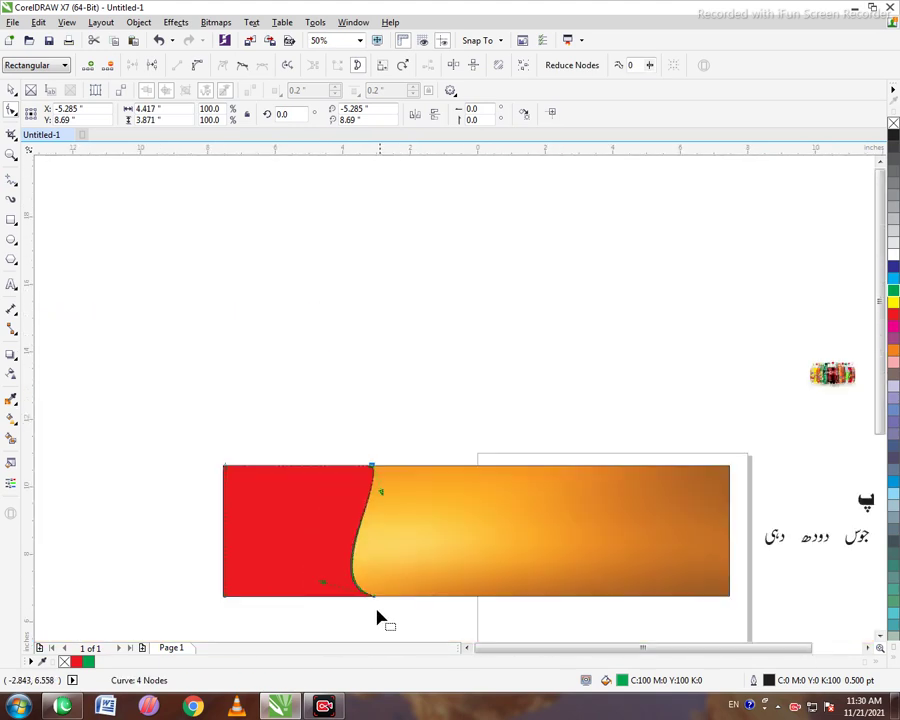
pyautogui.scroll(6, 372, 615)
pyautogui.moveTo(359, 494); pyautogui.dragTo(378, 495)
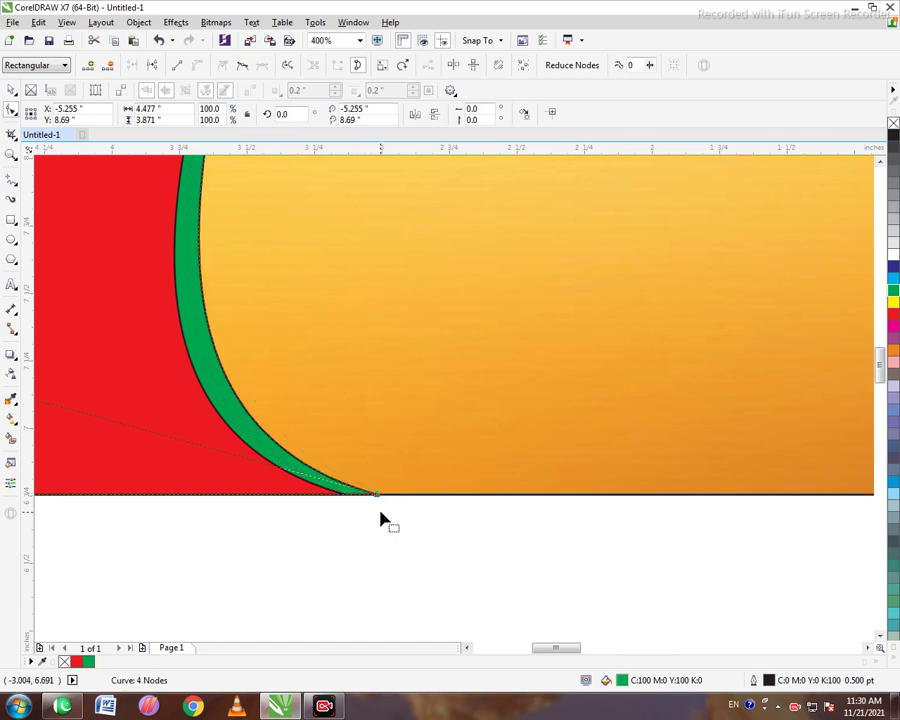
pyautogui.scroll(-4, 376, 508)
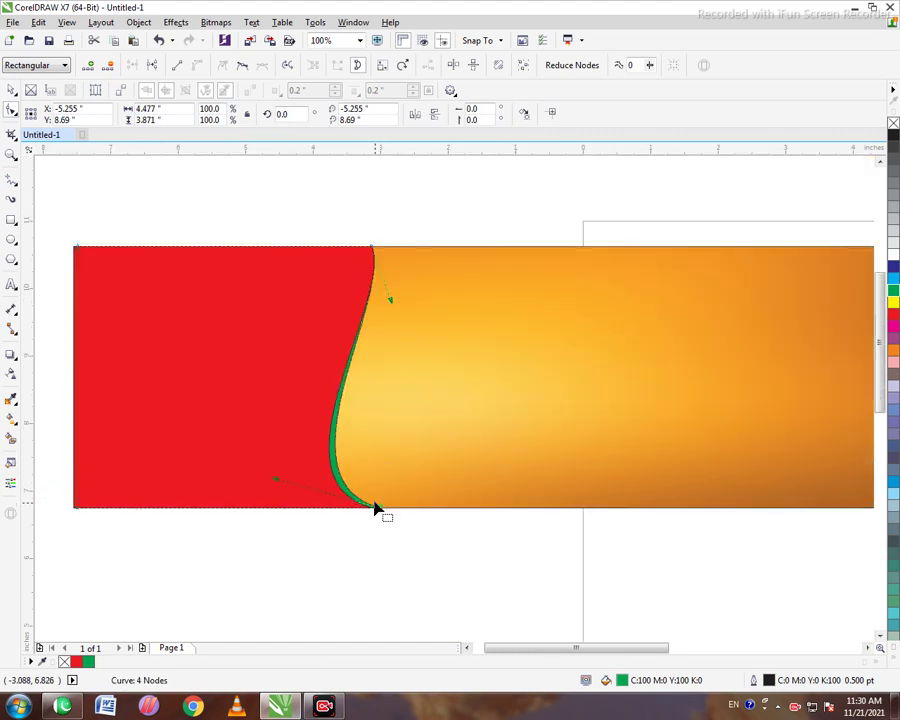
# Duplicate the green curved shape in place and fill the copy with cyan (C100 M0 Y0 K0)
pyautogui.click(12, 90)
pyautogui.click(267, 390)
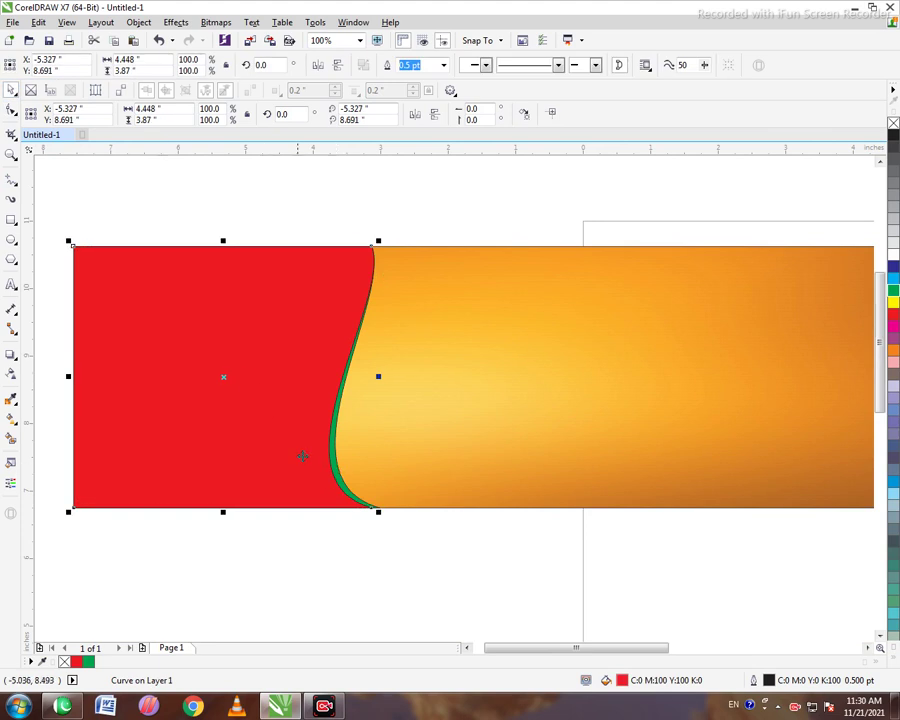
pyautogui.click(341, 475)
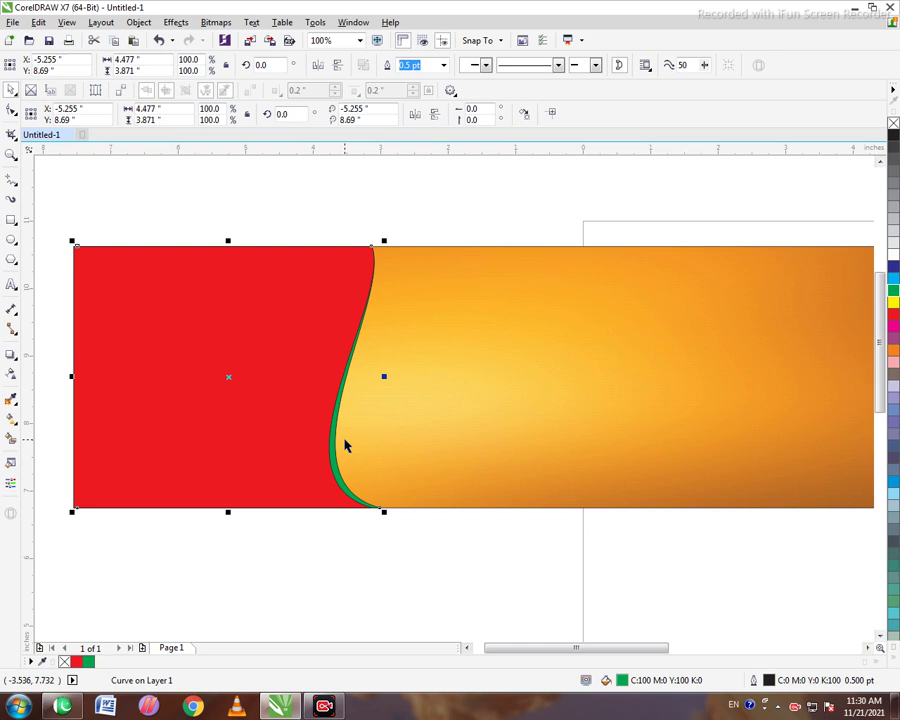
pyautogui.click(892, 282)
pyautogui.moveTo(228, 376); pyautogui.dragTo(235, 381)
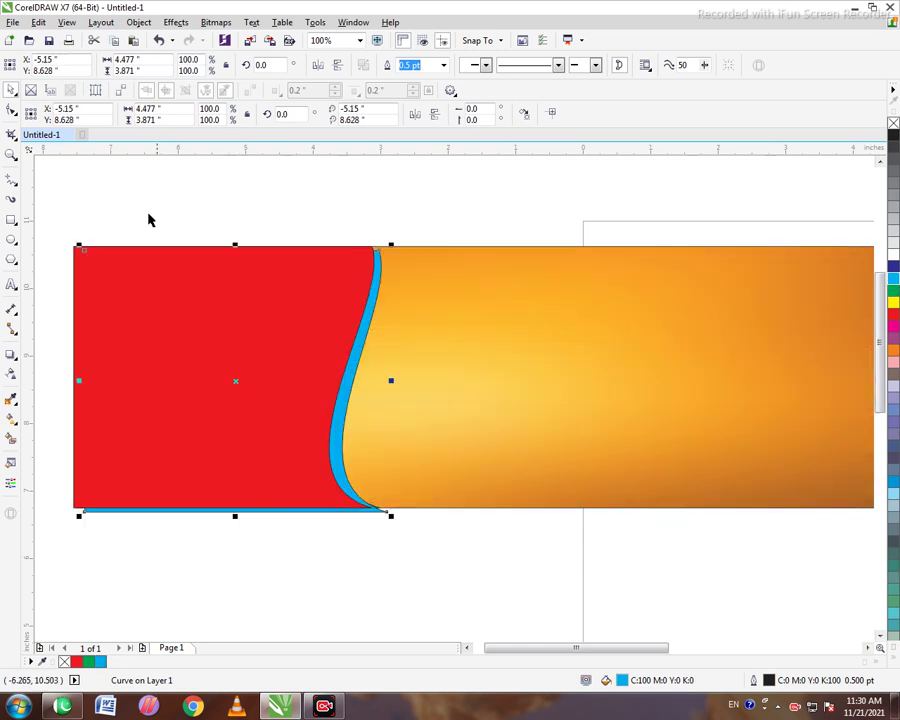
pyautogui.moveTo(338, 352); pyautogui.dragTo(330, 348)
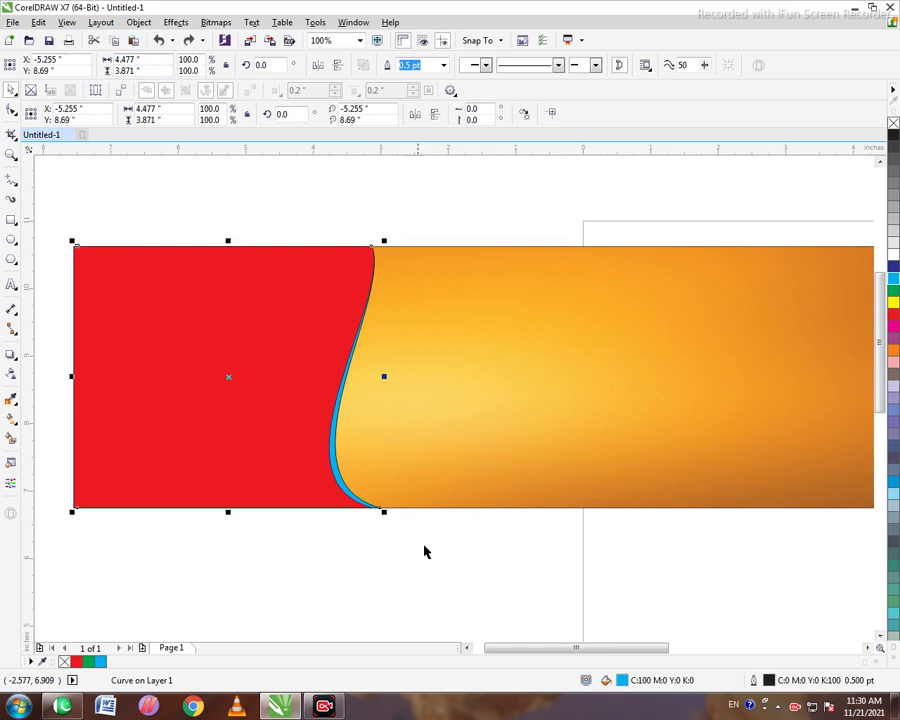
# Nudge the cyan copy left to X -5.305 inches, leaving thin cyan and green strips along the red shape's curve
pyautogui.press('Left')
pyautogui.press('Left')
pyautogui.press('Left')
pyautogui.press('Left')
pyautogui.press('Left')
pyautogui.press('Left')
pyautogui.press('Left')
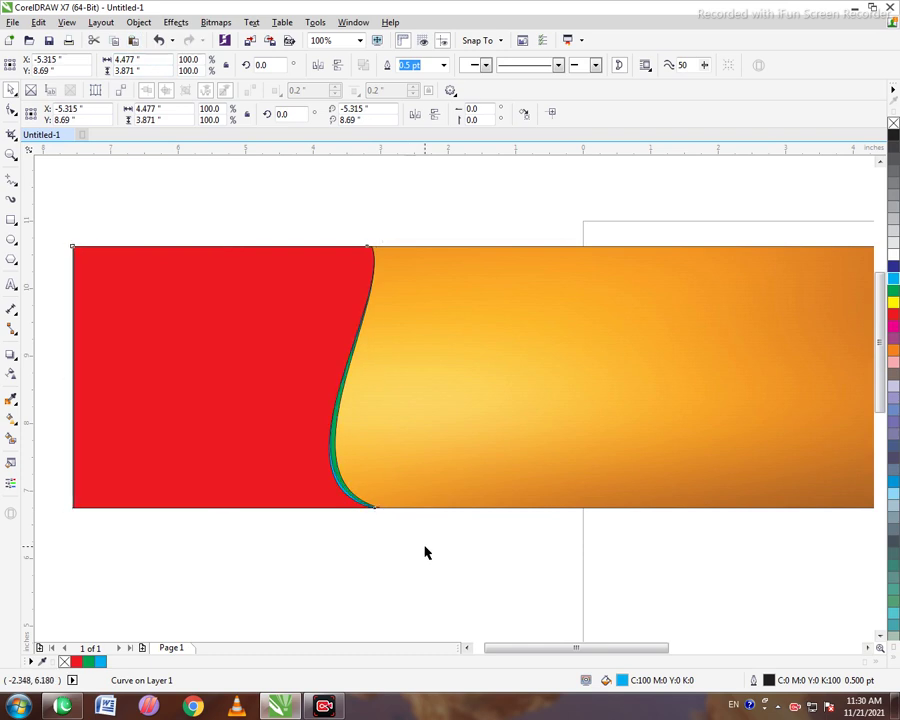
pyautogui.scroll(3, 339, 510)
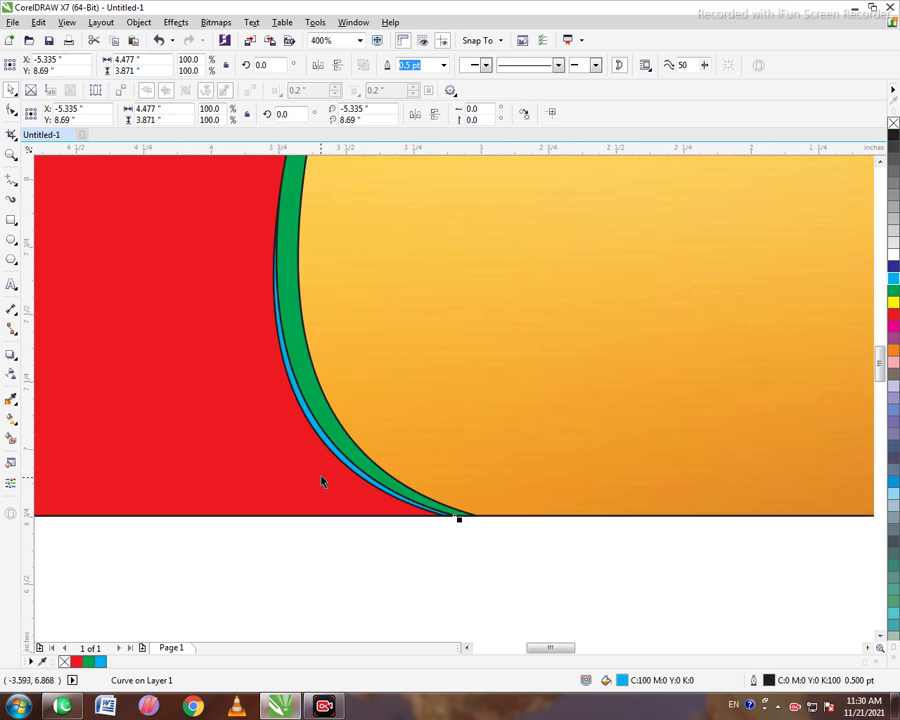
pyautogui.press('Right')
pyautogui.press('Right')
pyautogui.press('Right')
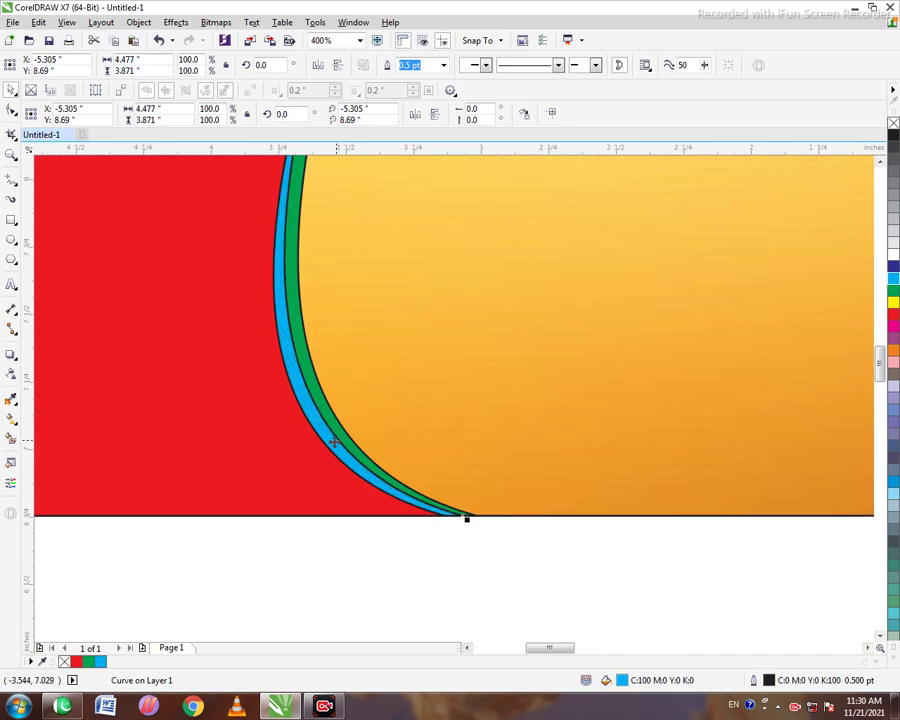
# Try to shift the cyan copy right so its top corner meets the red shape's top corner
pyautogui.scroll(-4, 352, 349)
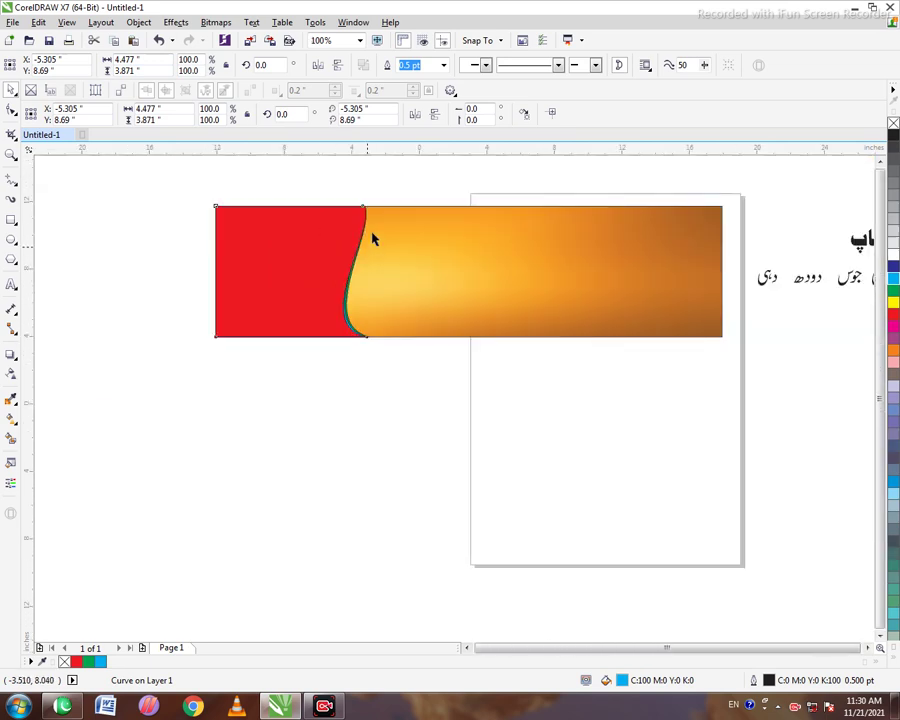
pyautogui.scroll(2, 370, 210)
pyautogui.scroll(2, 214, 318)
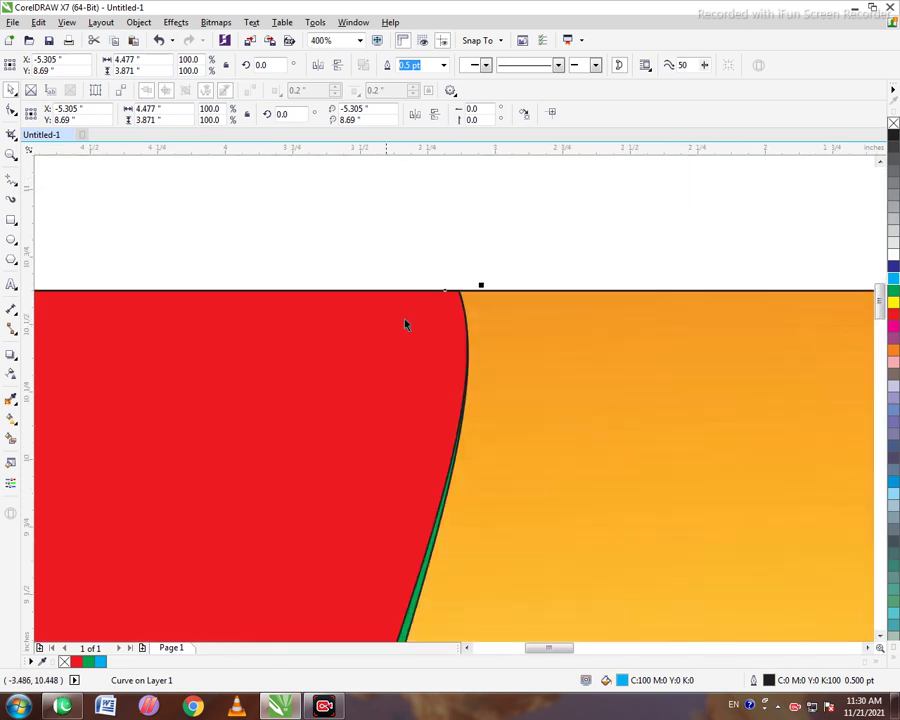
pyautogui.moveTo(447, 290); pyautogui.dragTo(467, 296)
pyautogui.scroll(-2, 467, 296)
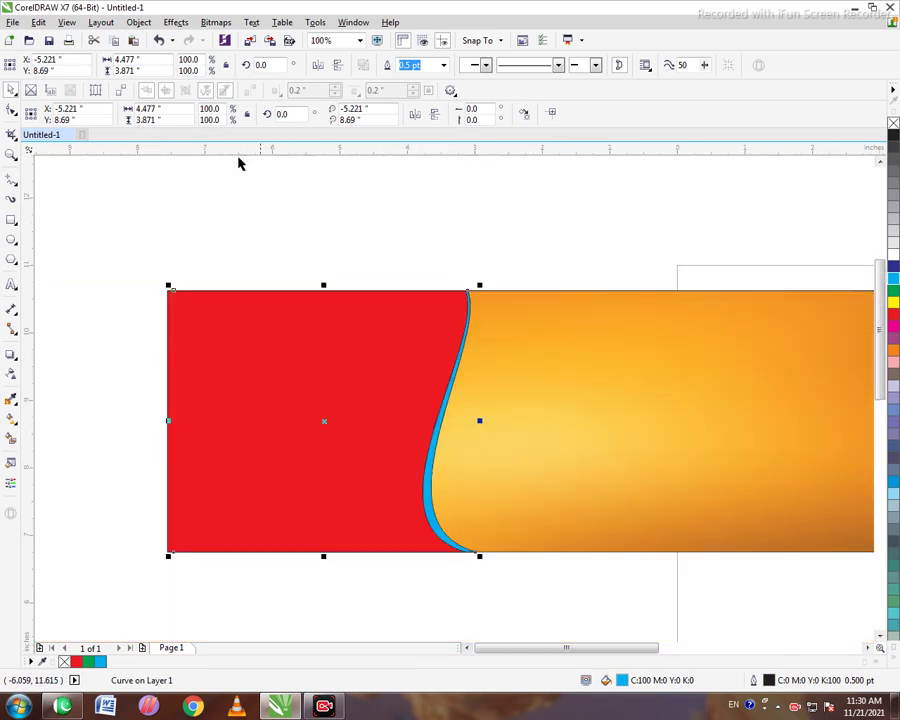
pyautogui.click(157, 41)
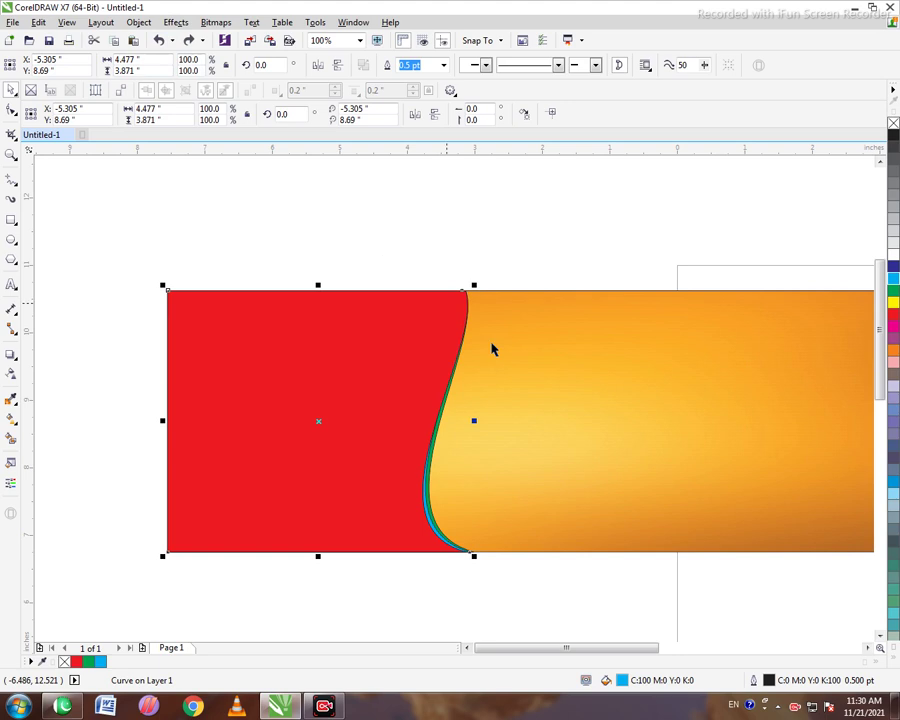
pyautogui.scroll(1, 492, 349)
pyautogui.scroll(-1, 358, 309)
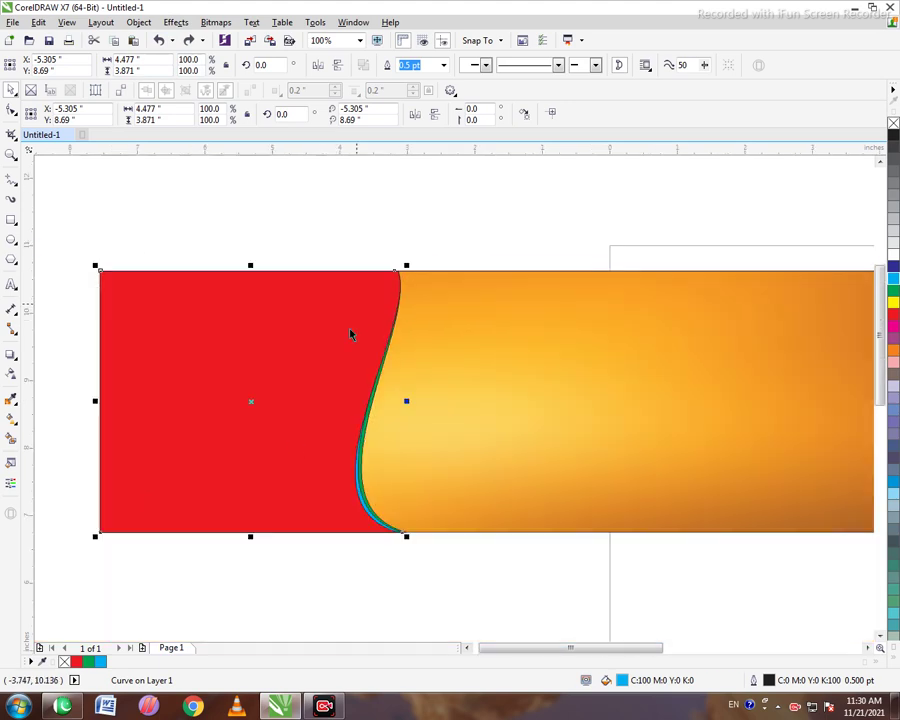
# Remove the outlines from the red, green and cyan curved shapes
pyautogui.click(264, 562)
pyautogui.moveTo(80, 227); pyautogui.dragTo(450, 612)
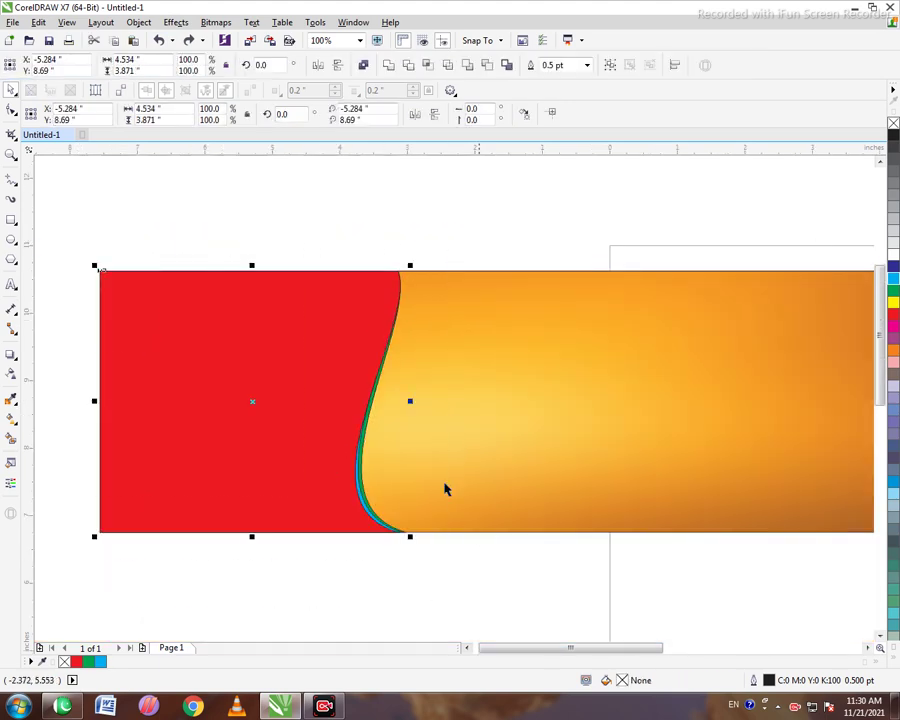
pyautogui.rightClick(893, 124)
pyautogui.click(484, 261)
pyautogui.scroll(3, 360, 514)
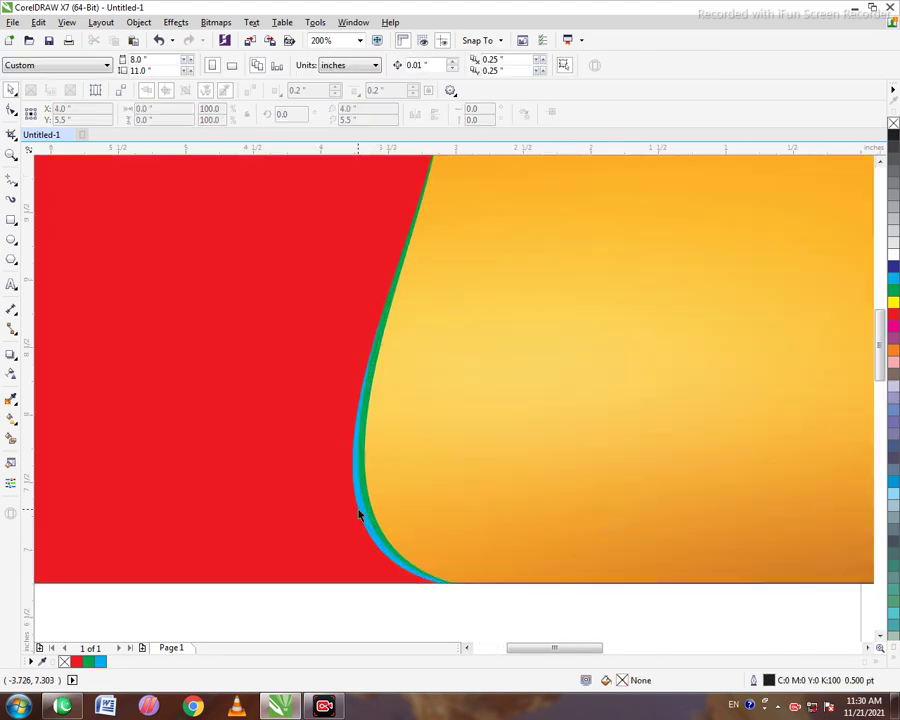
pyautogui.click(358, 525)
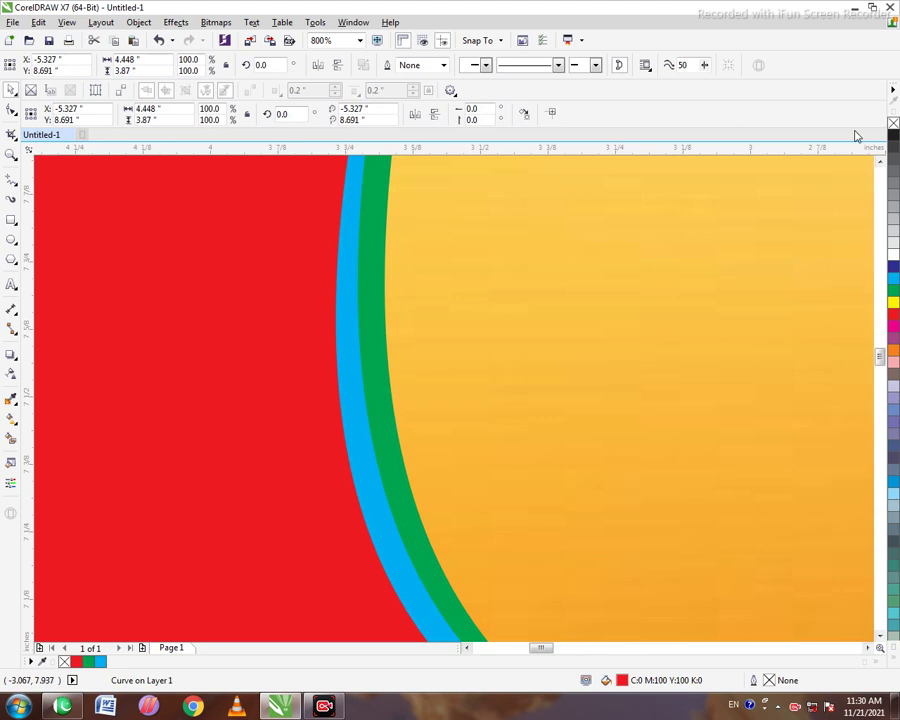
pyautogui.scroll(-2, 519, 379)
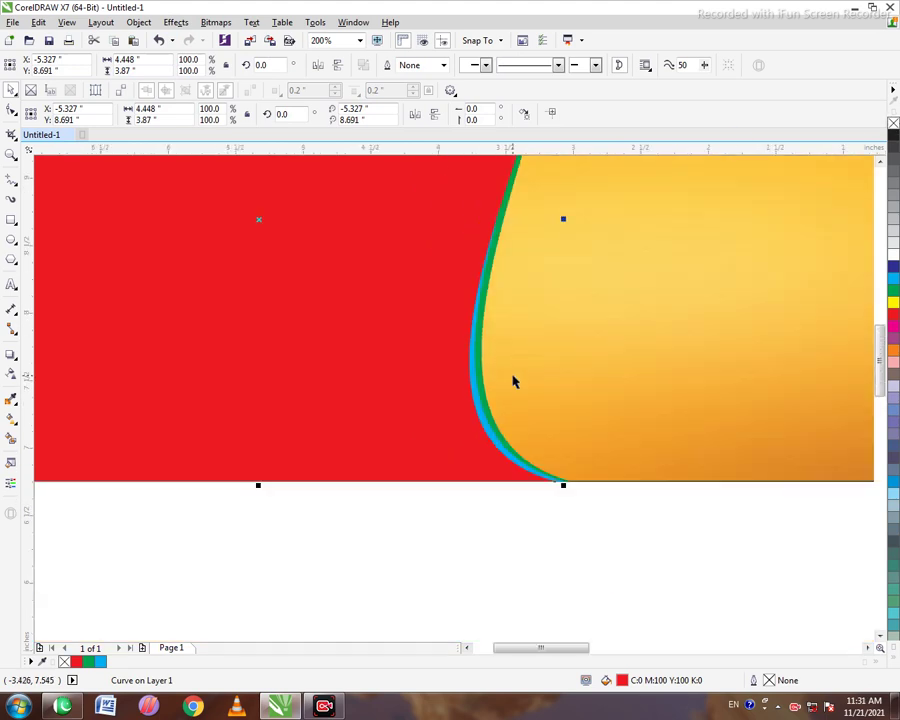
# Group the red, green and cyan shapes at the banner's left end
pyautogui.scroll(-2, 460, 462)
pyautogui.moveTo(518, 500); pyautogui.dragTo(325, 275)
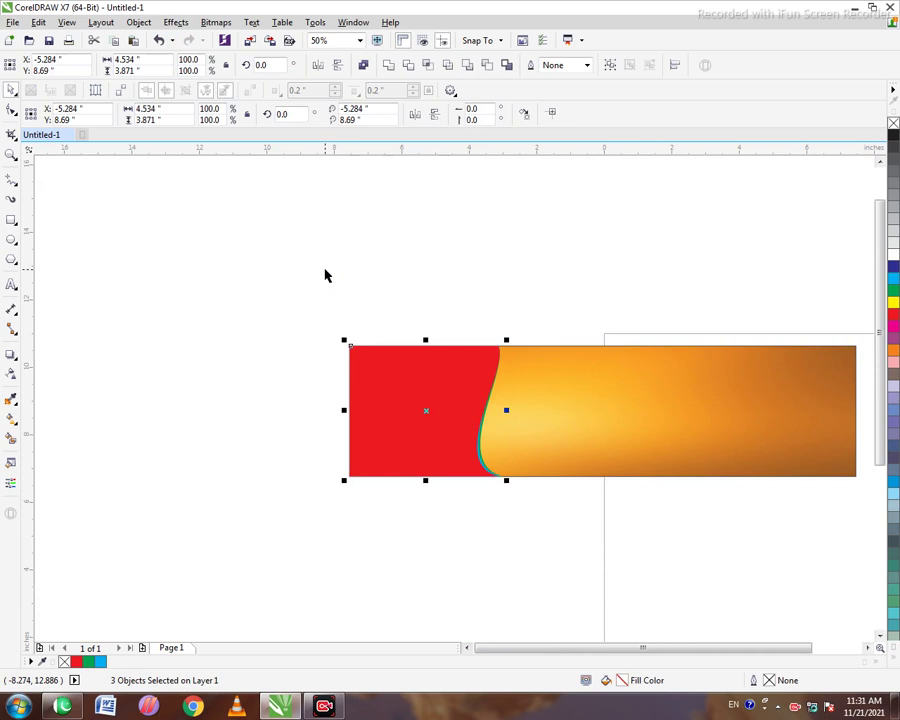
pyautogui.hotkey('ctrl', 'g')
pyautogui.keyDown('ctrl'); pyautogui.click(537, 425); pyautogui.keyUp('ctrl')
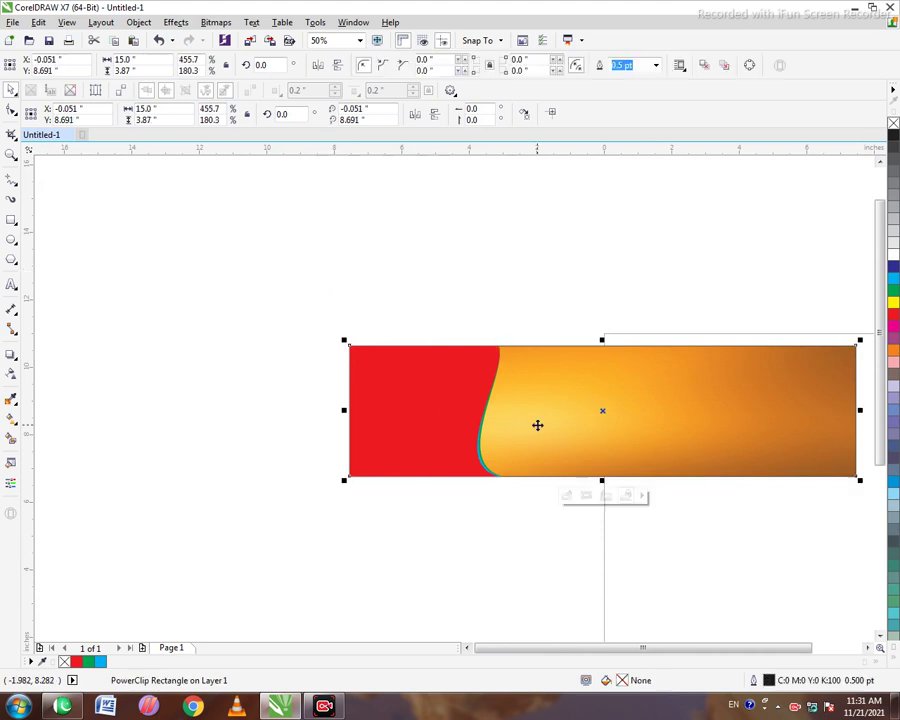
pyautogui.click(483, 503)
pyautogui.scroll(3, 467, 449)
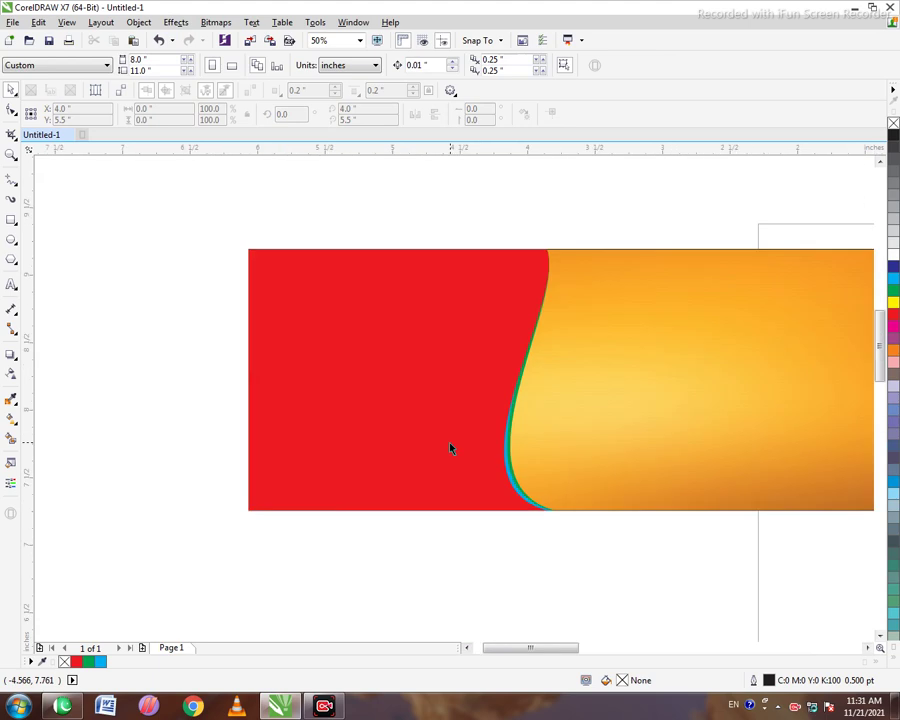
# Move the imported Urdu text block above the banner, at about X 0.045, Y 13.056 inches
pyautogui.scroll(-4, 442, 425)
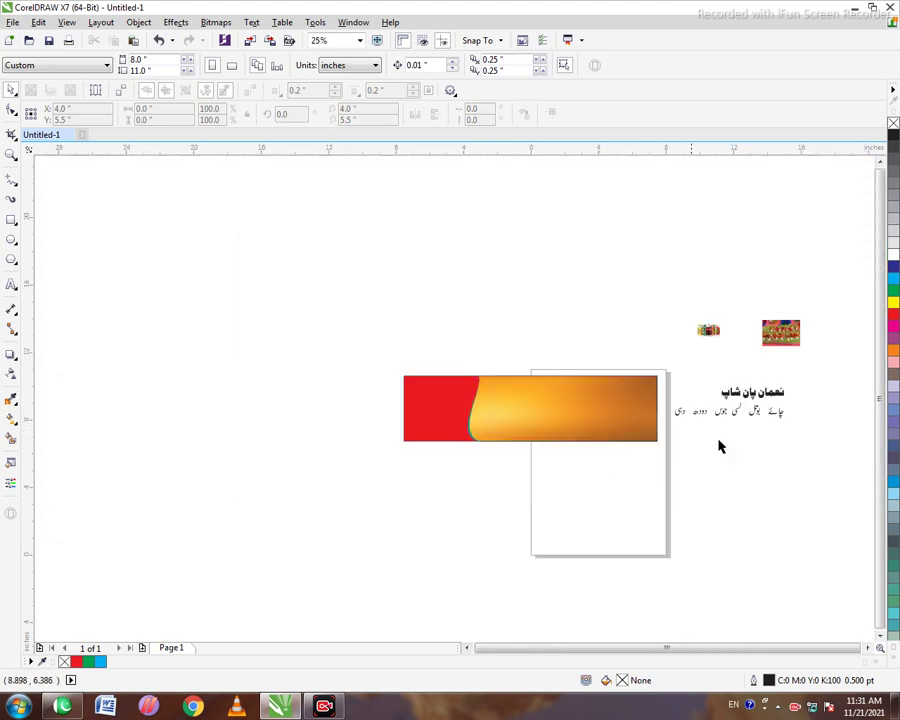
pyautogui.scroll(1, 800, 400)
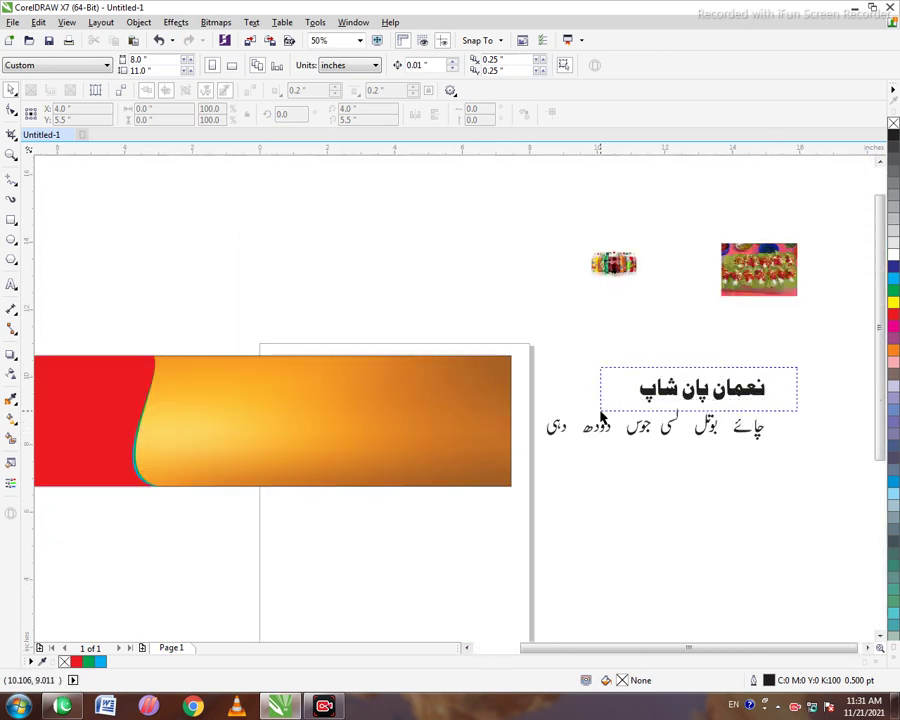
pyautogui.click(715, 392)
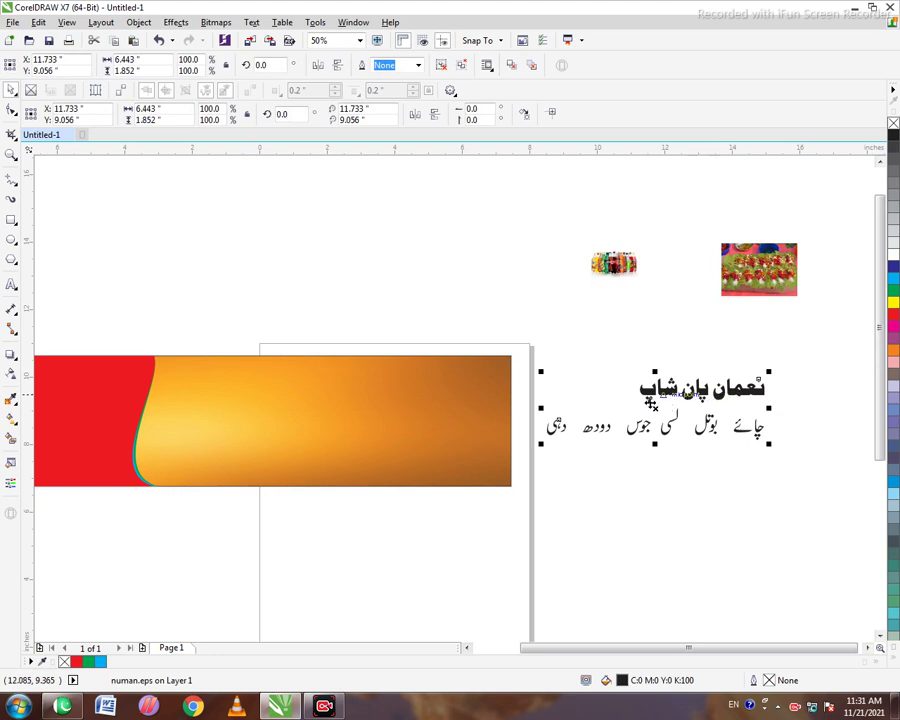
pyautogui.moveTo(660, 392); pyautogui.dragTo(265, 256)
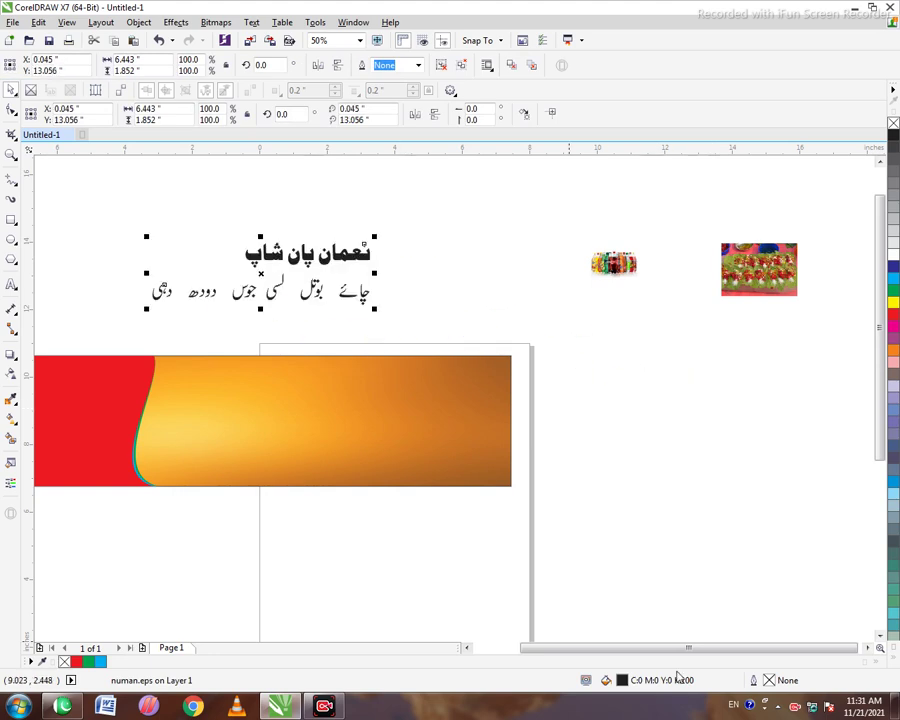
# Ungroup the Urdu text block above the banner into its separate letter shapes
pyautogui.moveTo(648, 647); pyautogui.dragTo(600, 647)
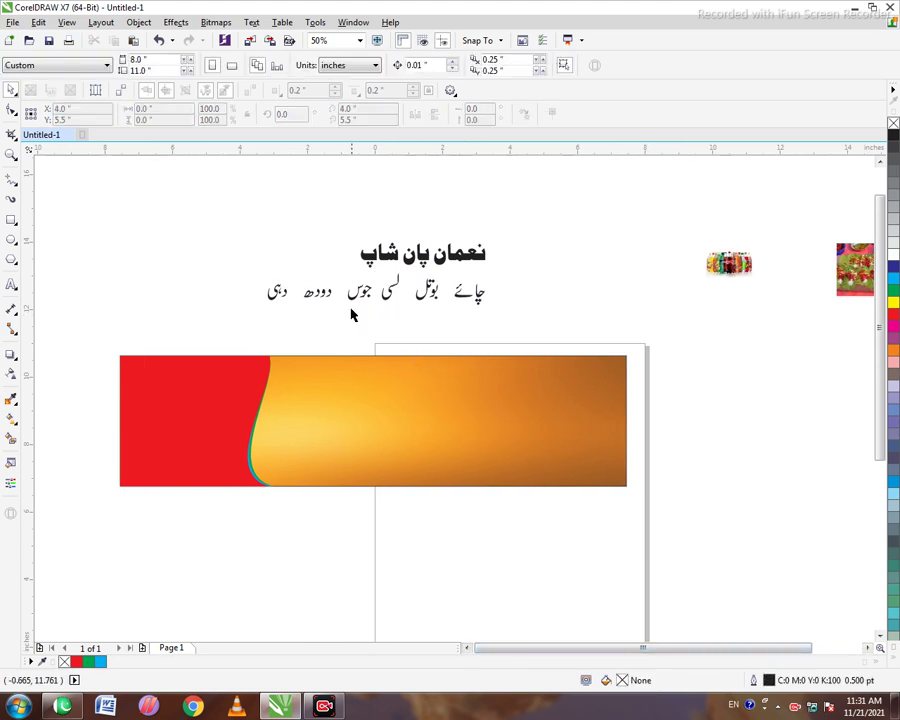
pyautogui.scroll(2, 350, 315)
pyautogui.scroll(-2, 350, 315)
pyautogui.click(465, 232)
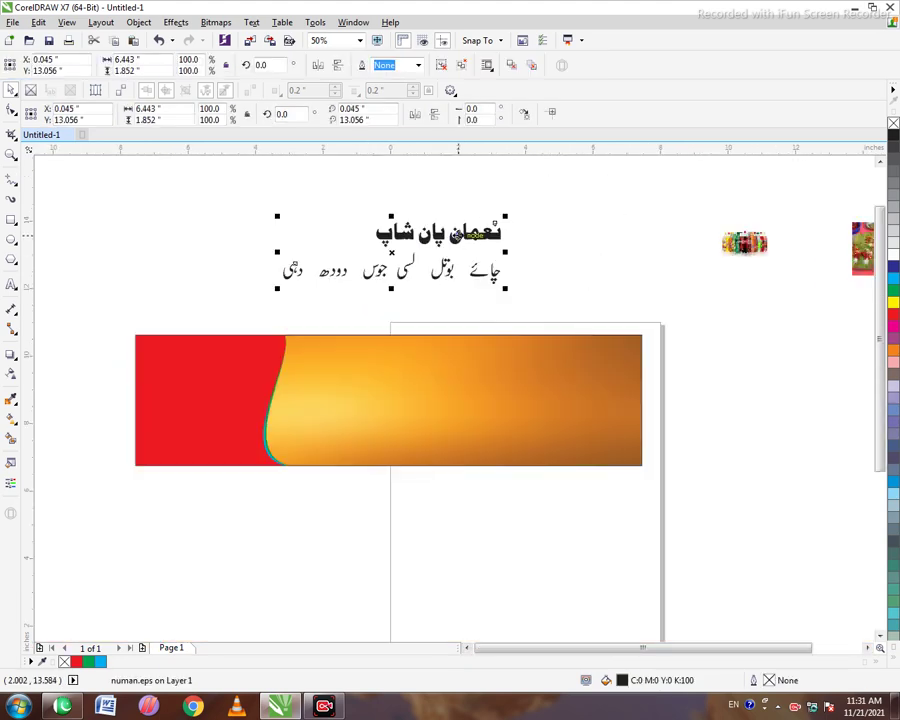
pyautogui.hotkey('ctrl', 'u')
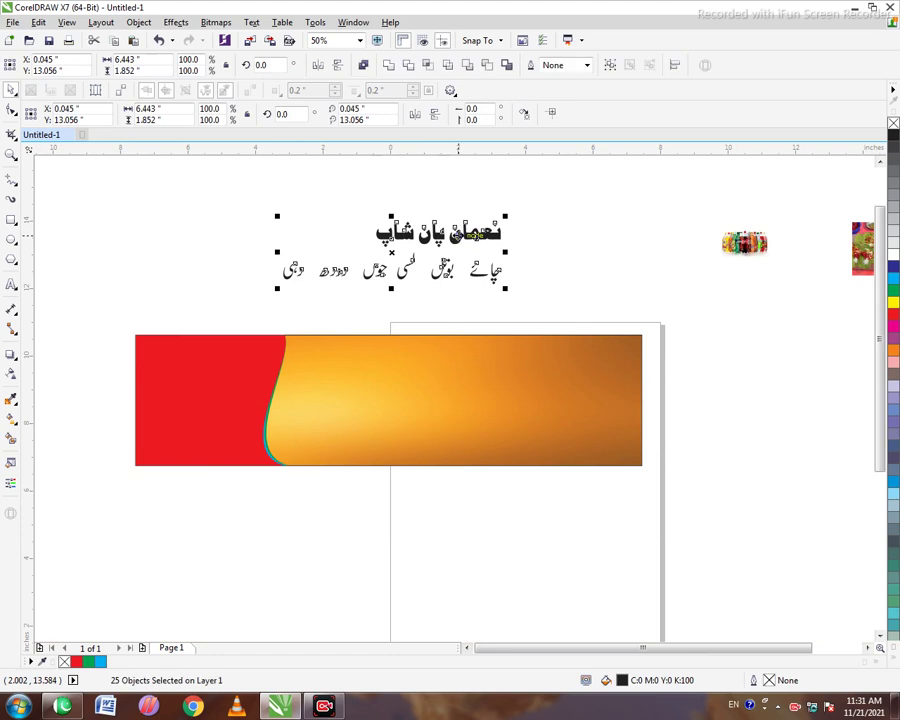
# Move all letter shapes of the bold shop-name line below the item list, to about X 2.324, Y 11.269 inches
pyautogui.click(613, 247)
pyautogui.moveTo(361, 208); pyautogui.dragTo(532, 253)
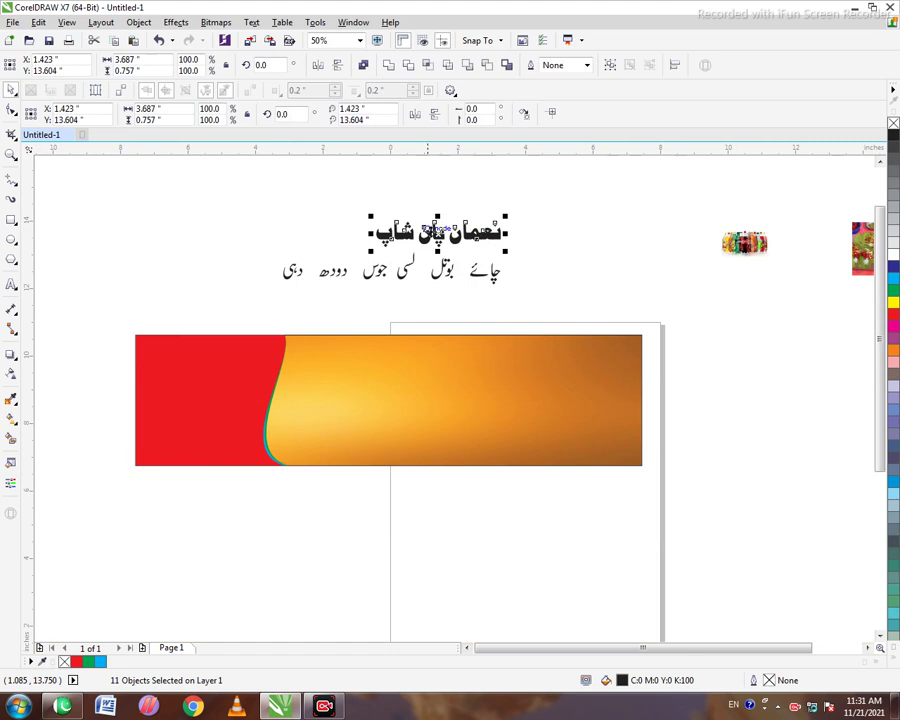
pyautogui.moveTo(438, 234); pyautogui.dragTo(464, 312)
pyautogui.scroll(2, 414, 294)
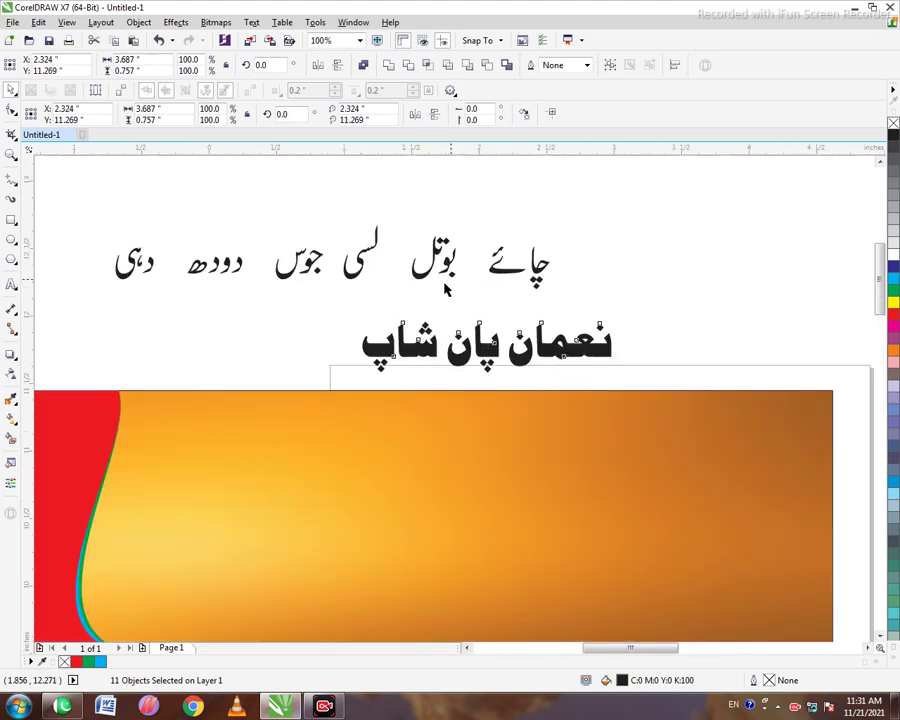
# Tighten the shop name's spacing by nudging its last word, شاپ, right to X 1.122 inches, close to the middle word
pyautogui.moveTo(243, 353); pyautogui.dragTo(438, 488)
pyautogui.press('Right')
pyautogui.press('Right')
pyautogui.press('Right')
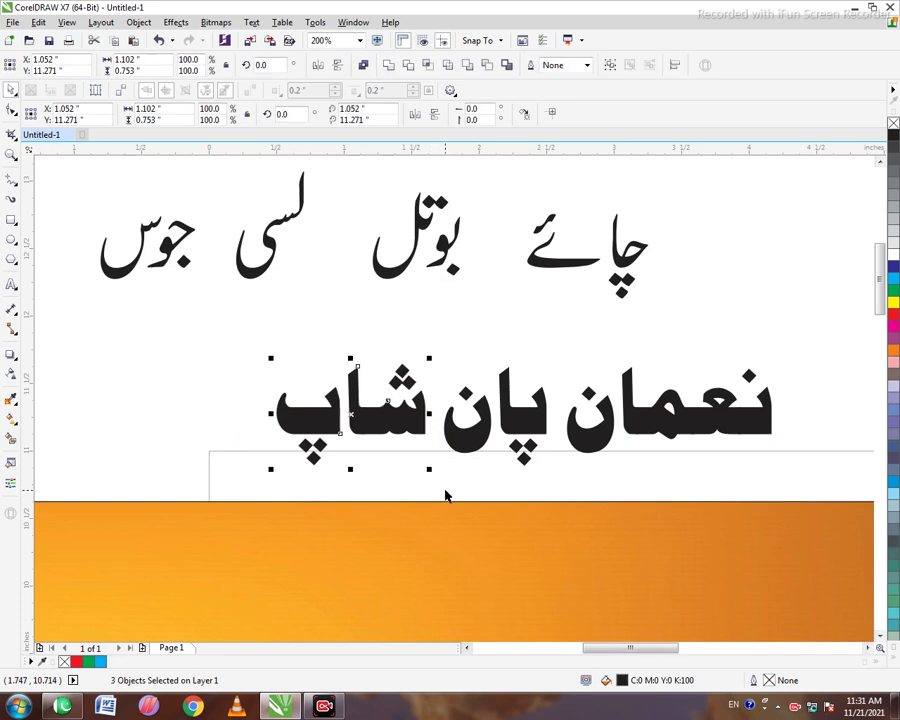
pyautogui.press('Right')
pyautogui.press('Right')
pyautogui.press('Right')
pyautogui.press('Right')
pyautogui.press('Right')
pyautogui.press('Right')
pyautogui.press('Right')
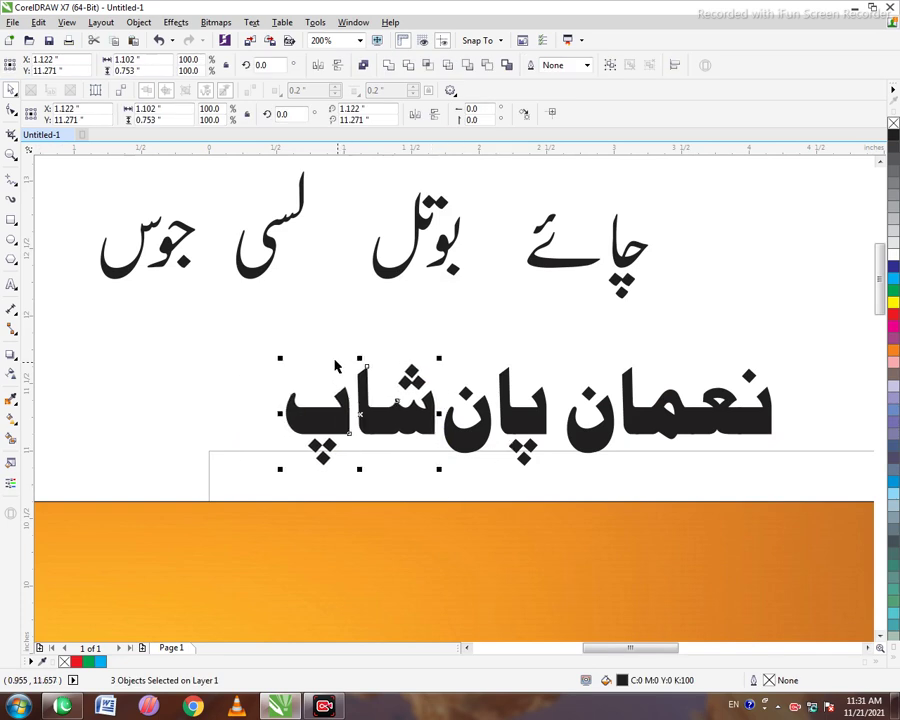
# Shift the shop name's last two words, پان شاپ, right together to X 1.606 inches, closer to the first word
pyautogui.moveTo(281, 327); pyautogui.dragTo(568, 479)
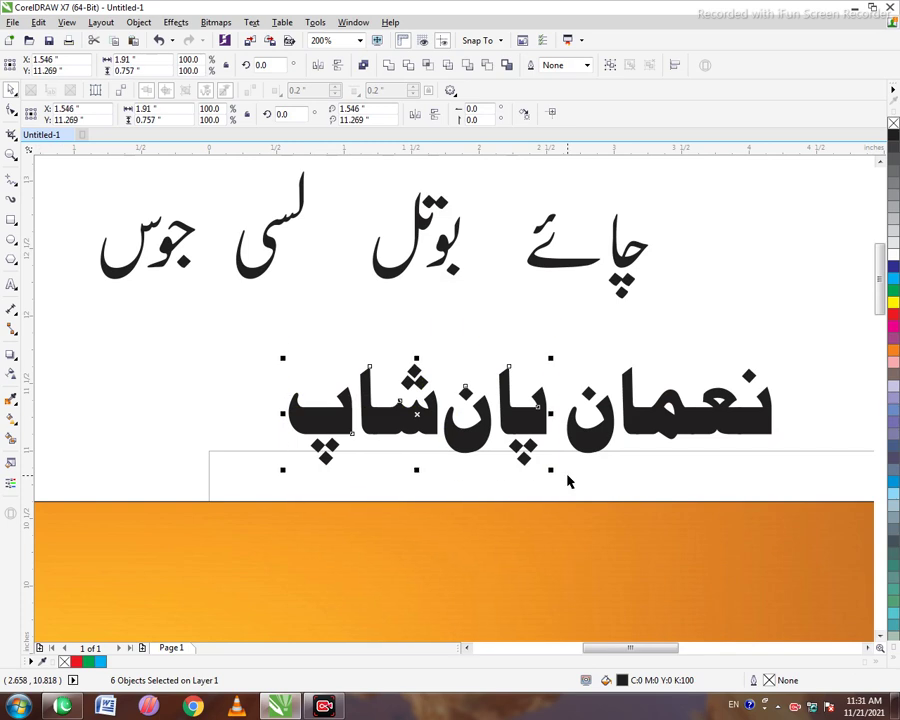
pyautogui.press('Right')
pyautogui.press('Right')
pyautogui.press('Right')
pyautogui.press('Right')
pyautogui.press('Right')
pyautogui.press('Right')
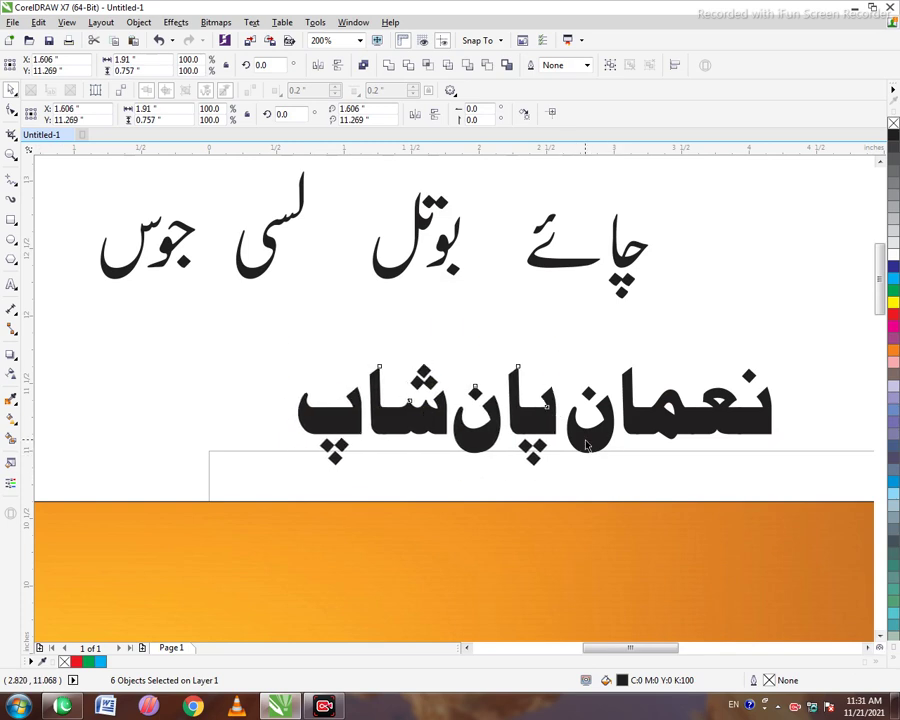
pyautogui.click(783, 357)
# Move the bold shop name onto the banner's orange area and enlarge it proportionally to about 6.535 by 1.41 inches
pyautogui.scroll(-2, 783, 357)
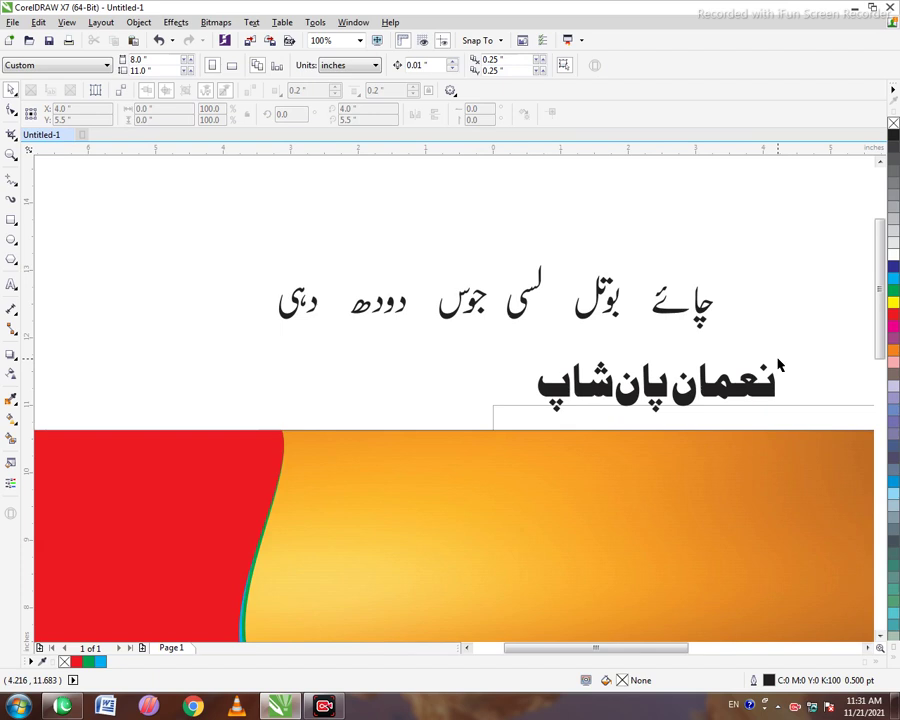
pyautogui.moveTo(652, 404); pyautogui.dragTo(486, 416)
pyautogui.scroll(-4, 645, 383)
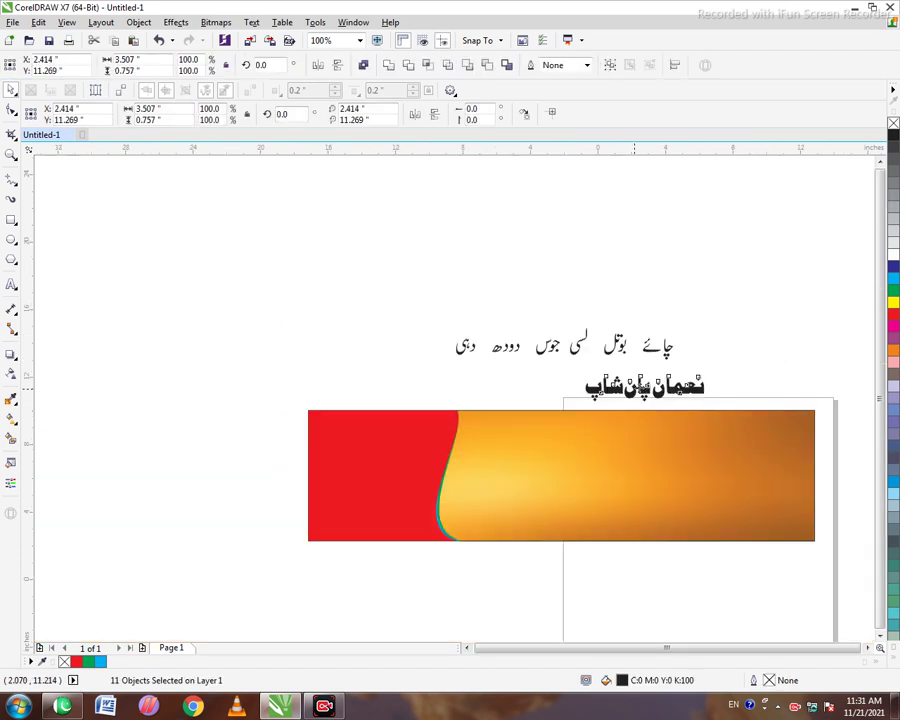
pyautogui.scroll(4, 636, 400)
pyautogui.moveTo(638, 392); pyautogui.dragTo(648, 460)
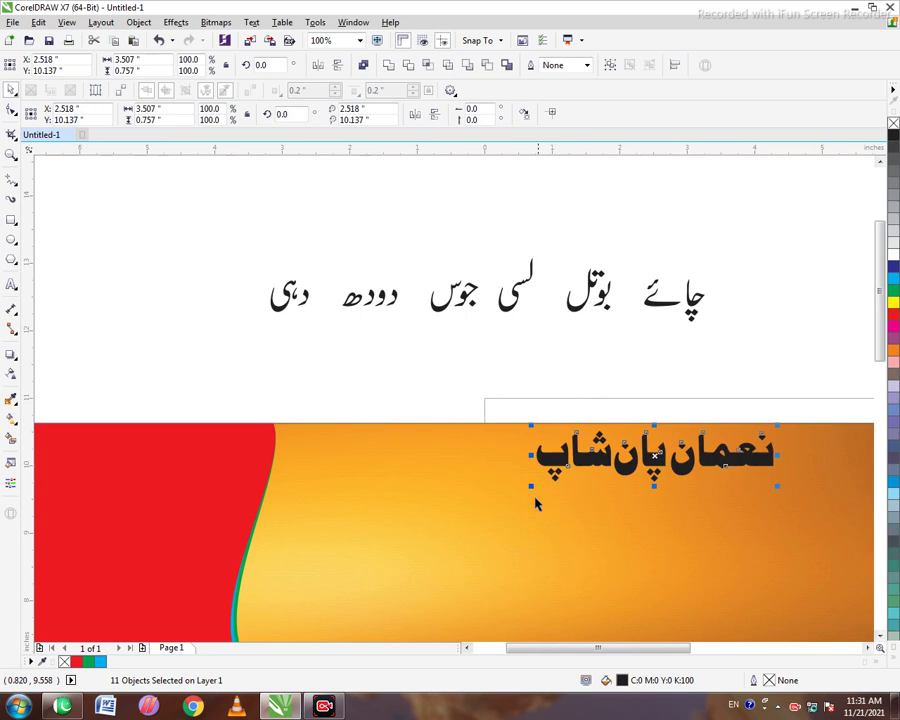
pyautogui.moveTo(532, 489); pyautogui.dragTo(328, 580)
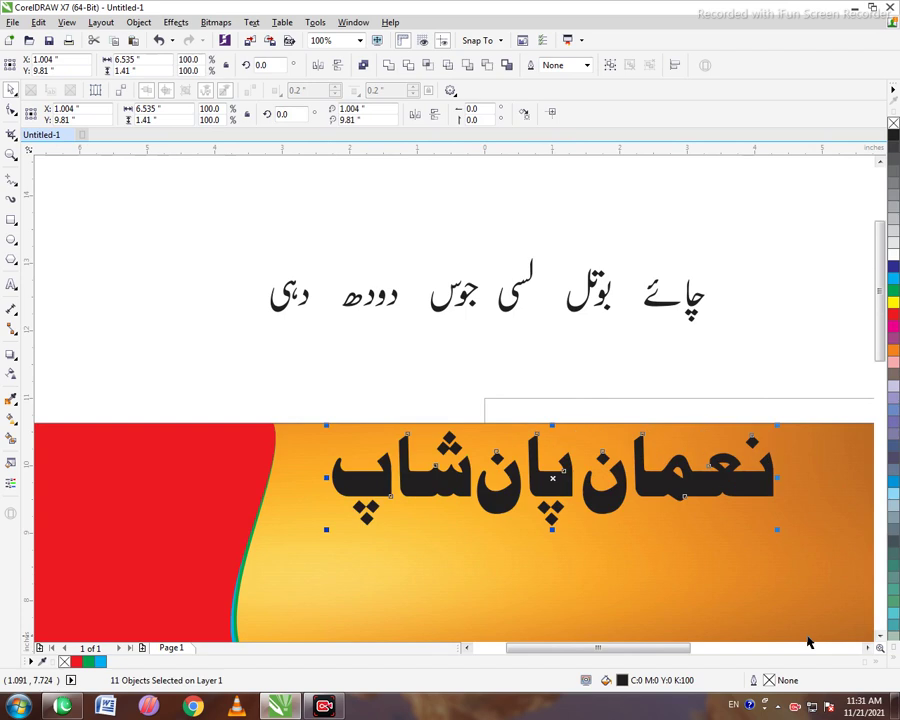
# Enlarge the shop name to about 7.666 by 1.654 inches and position it across the upper part of the orange area
pyautogui.click(868, 651)
pyautogui.click(868, 651)
pyautogui.moveTo(878, 342); pyautogui.dragTo(878, 374)
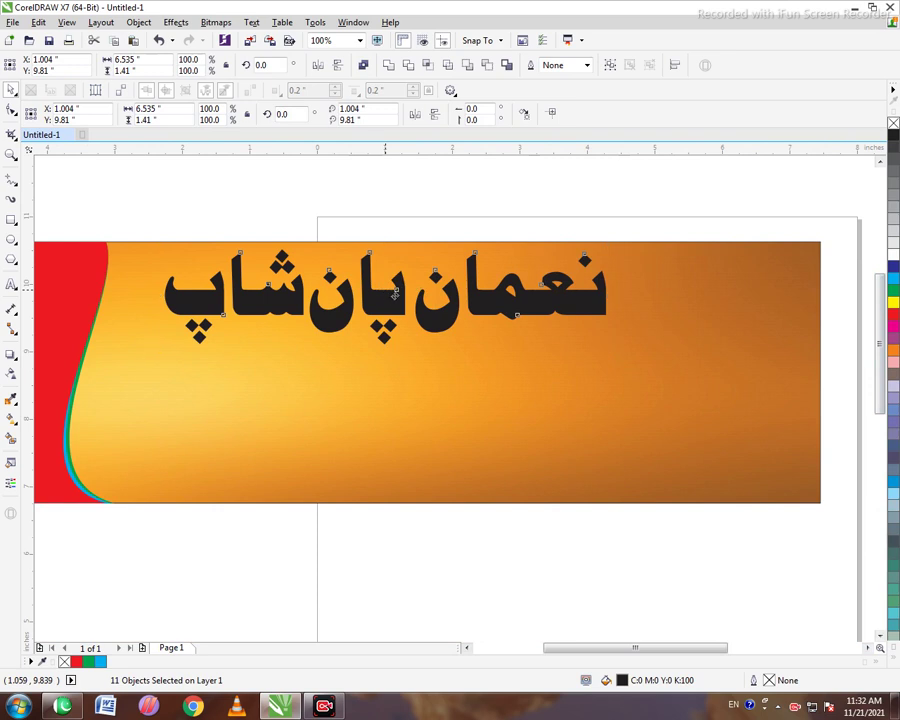
pyautogui.moveTo(395, 294); pyautogui.dragTo(484, 288)
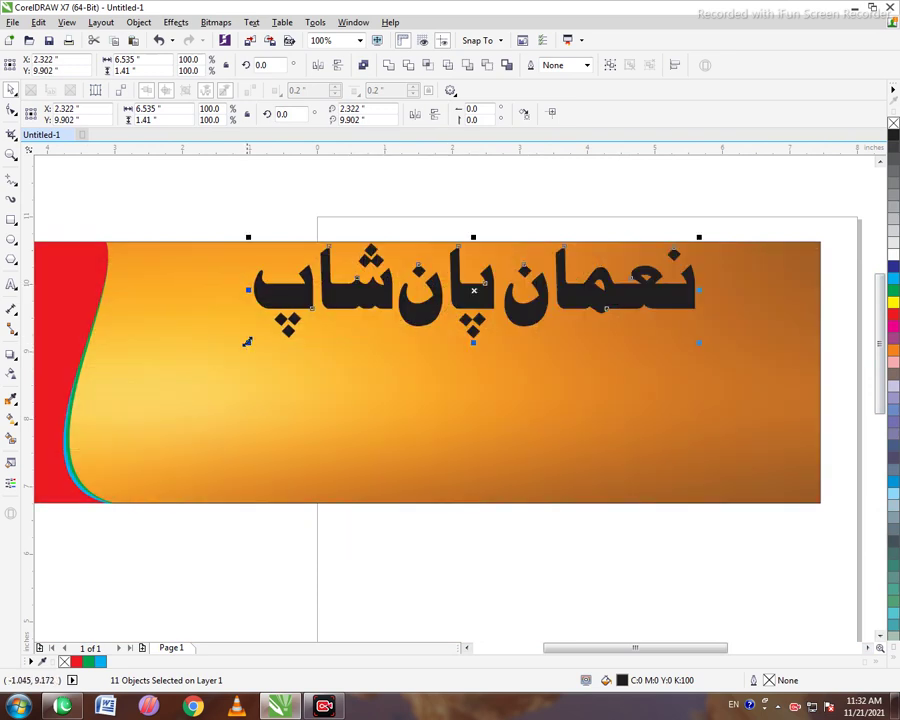
pyautogui.moveTo(247, 342); pyautogui.dragTo(201, 390)
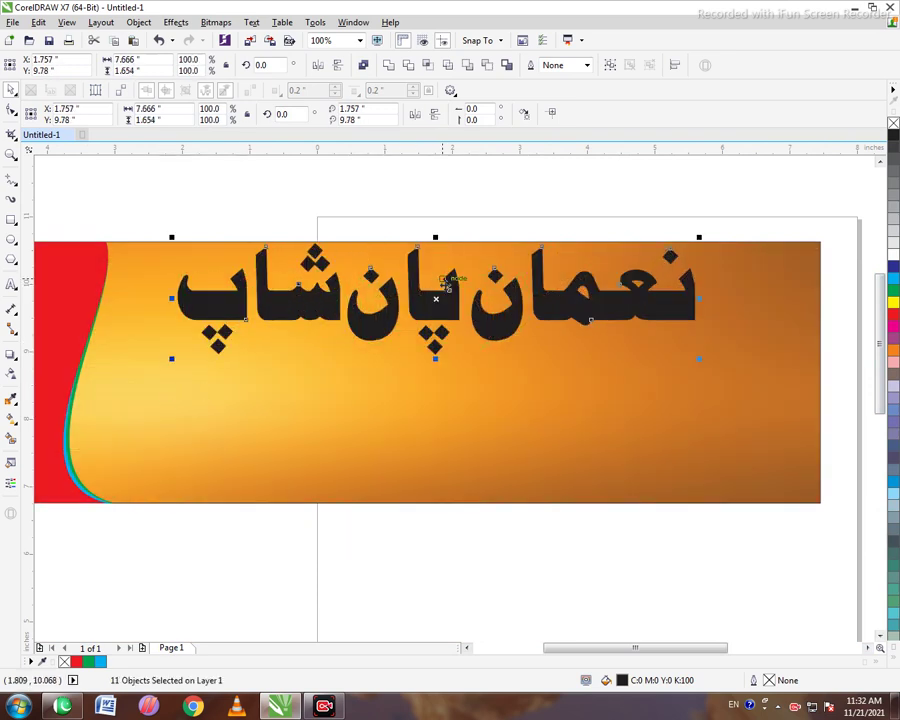
pyautogui.moveTo(439, 304); pyautogui.dragTo(472, 306)
pyautogui.click(570, 186)
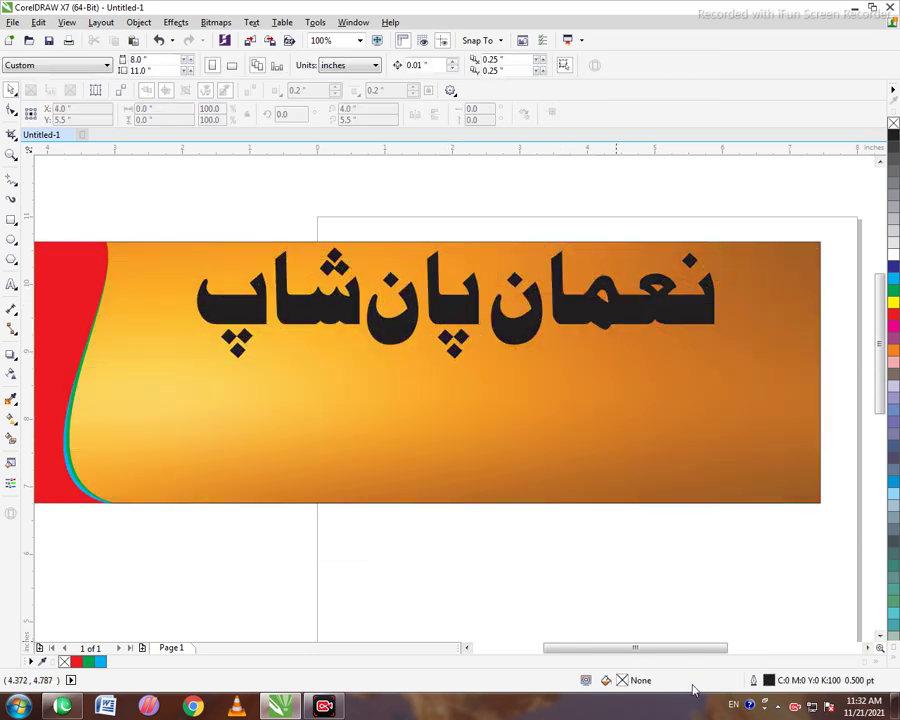
pyautogui.hotkey('ctrl', 'z')
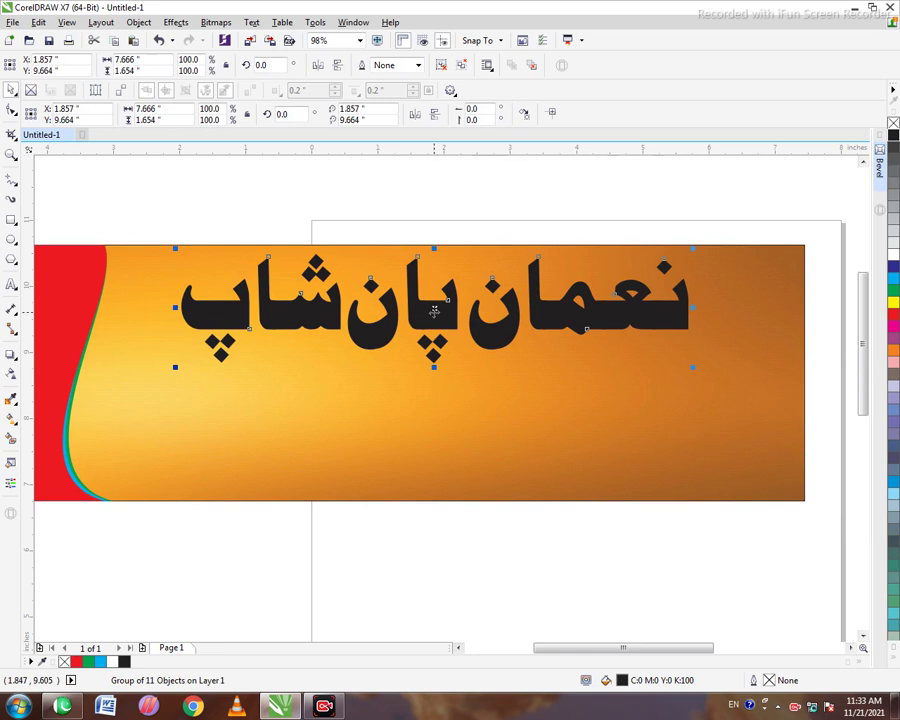
# Duplicate the grouped shop name below itself, then give the original a white fill and a 4 pt white outline
pyautogui.moveTo(434, 311); pyautogui.dragTo(410, 456)
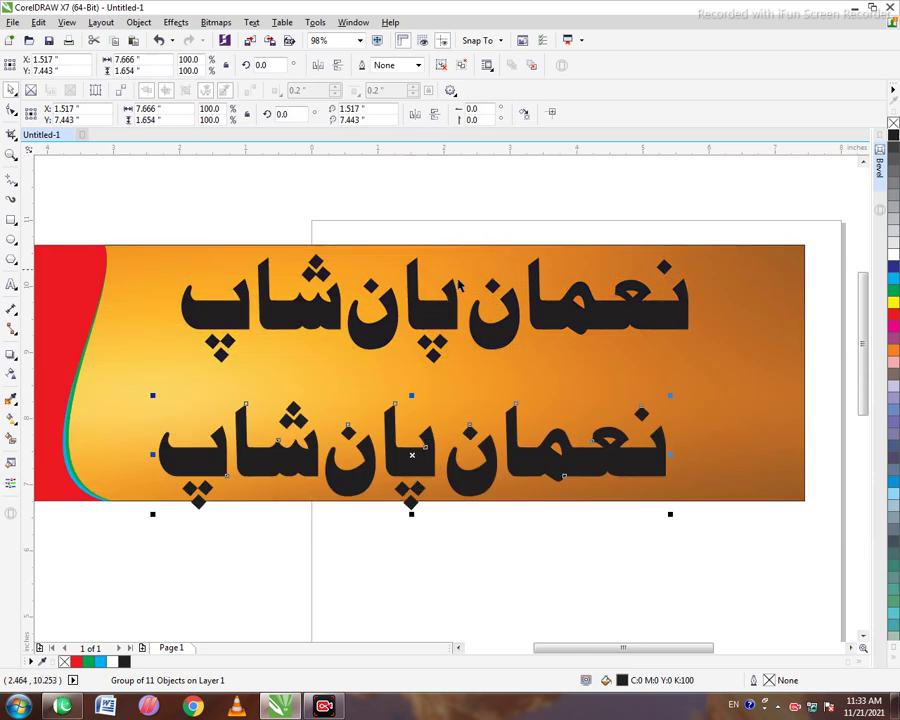
pyautogui.click(440, 316)
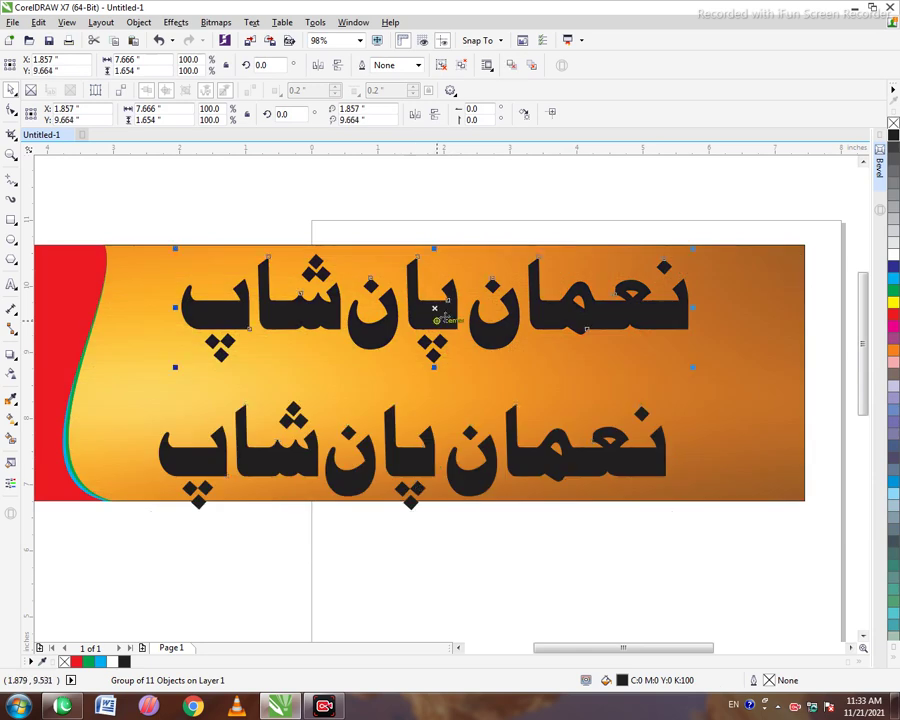
pyautogui.click(893, 258)
pyautogui.rightClick(893, 258)
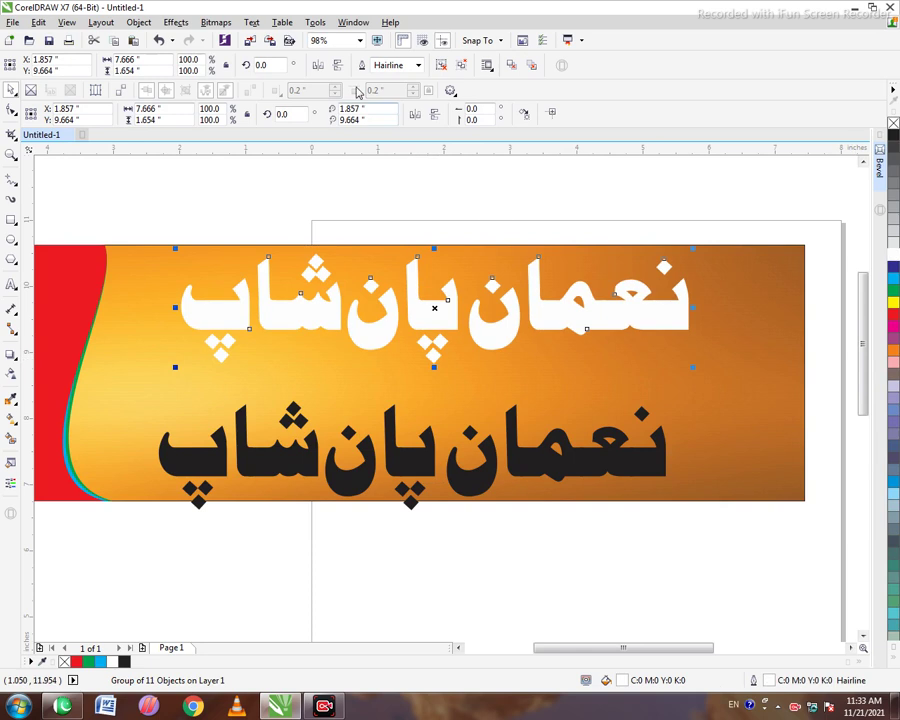
pyautogui.click(419, 65)
pyautogui.click(411, 145)
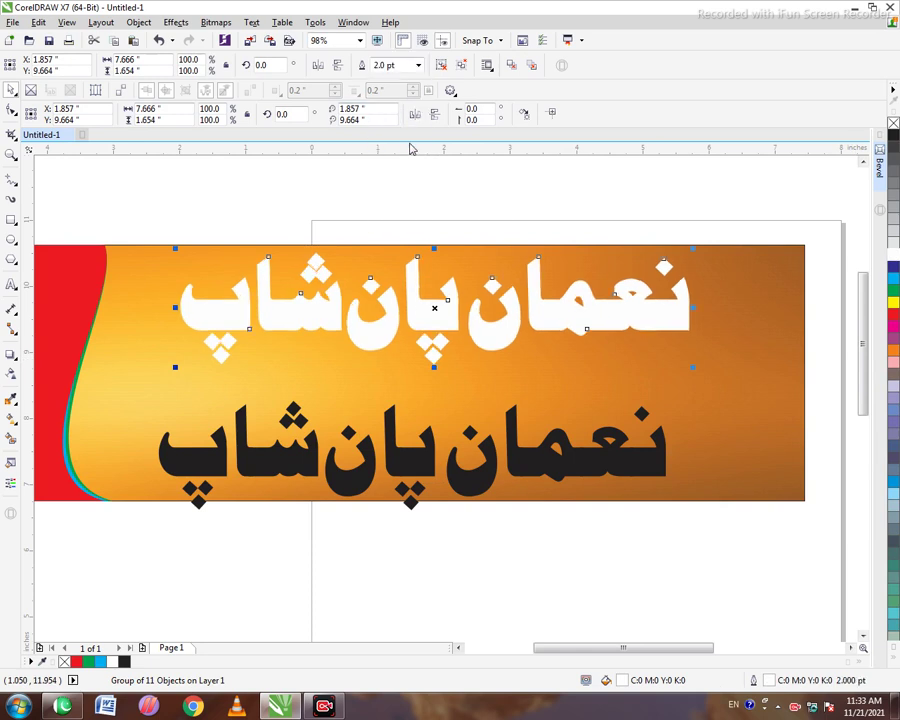
pyautogui.click(419, 65)
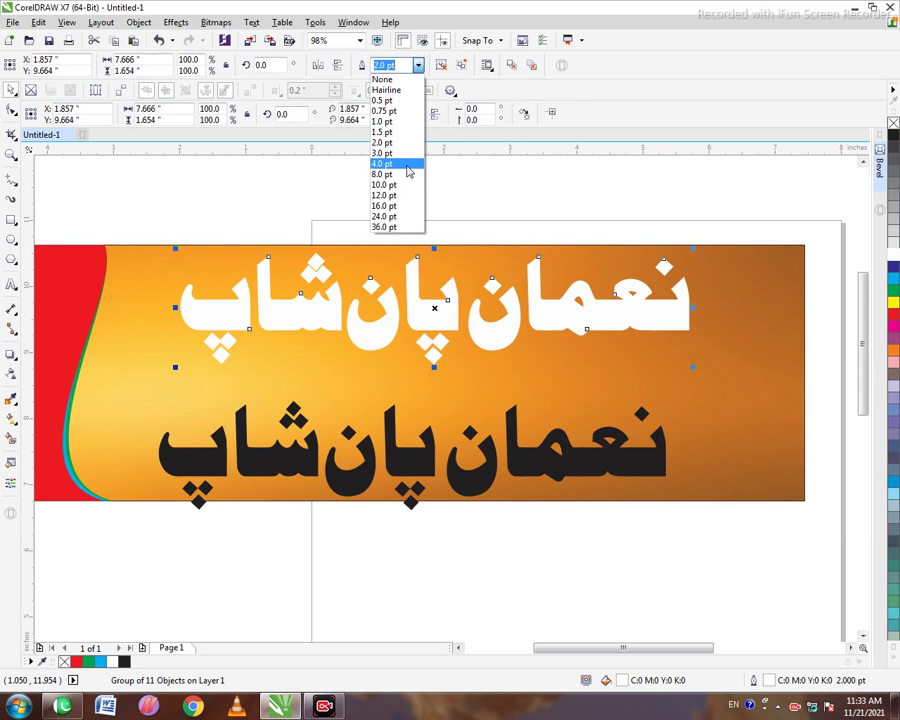
pyautogui.press('Escape')
# Place the black copy on top of the white shop name at X 1.856, Y 9.666 inches and fill it red
pyautogui.click(466, 488)
pyautogui.moveTo(466, 488); pyautogui.dragTo(490, 335)
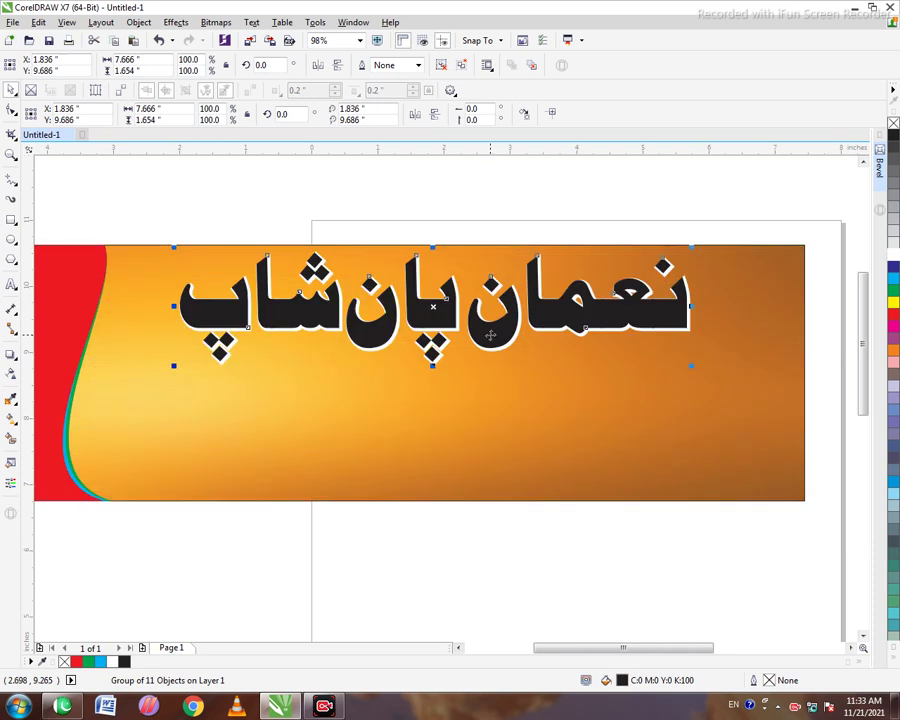
pyautogui.press('Right')
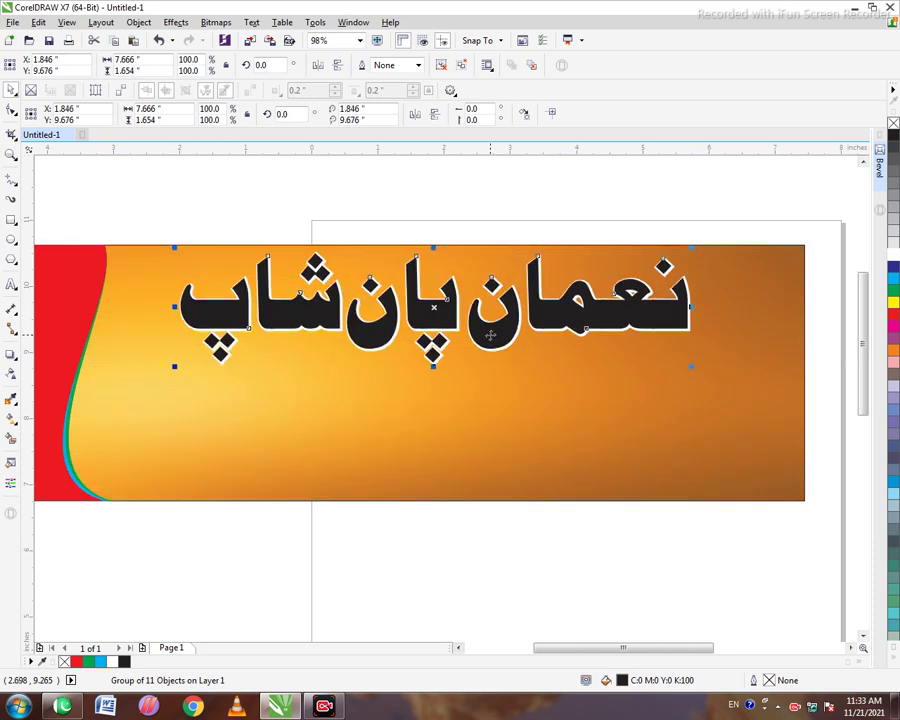
pyautogui.click(893, 313)
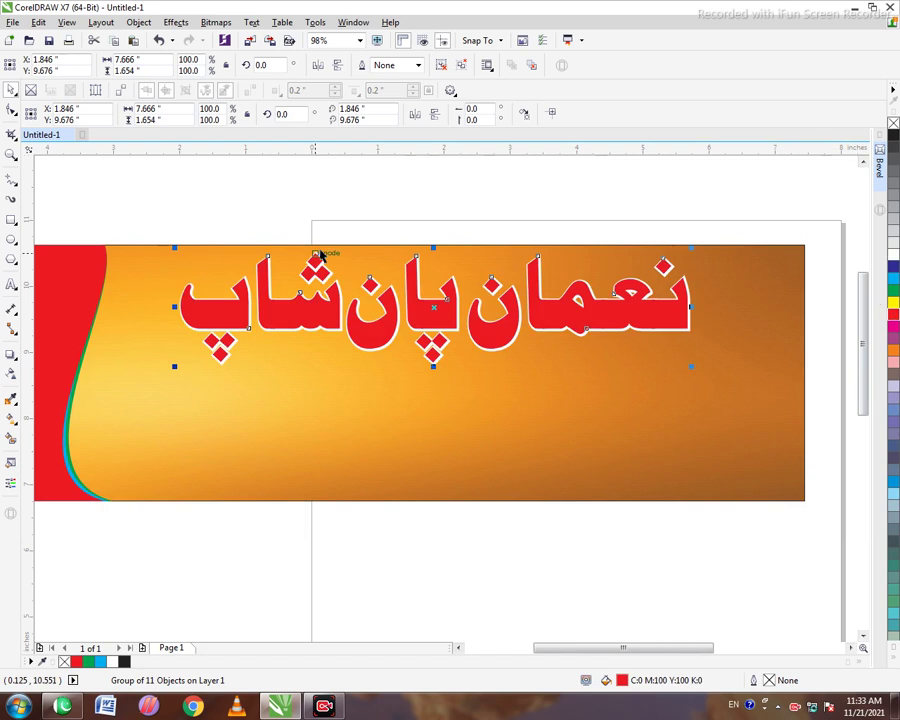
pyautogui.press('Down')
pyautogui.press('Right')
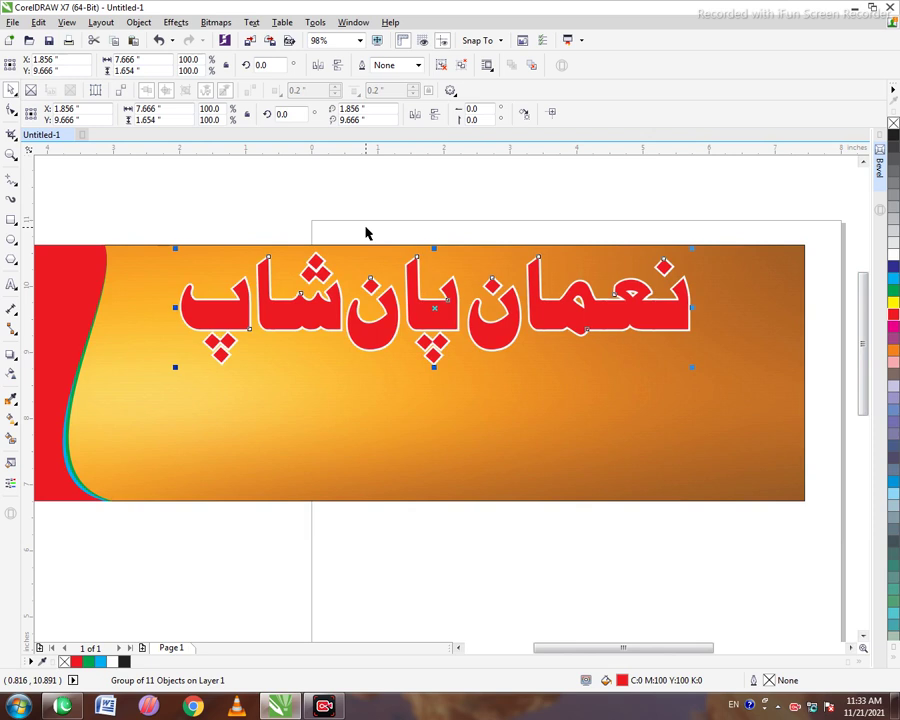
pyautogui.click(366, 233)
# Try to apply a bevel effect to the red and white shop-name layers together
pyautogui.moveTo(159, 212); pyautogui.dragTo(717, 418)
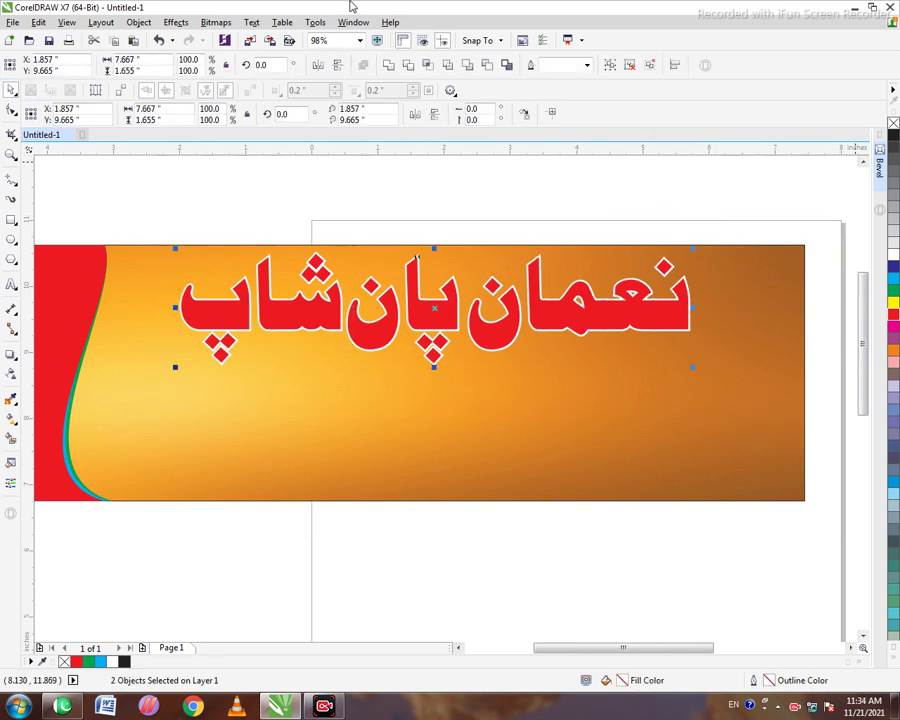
pyautogui.click(180, 21)
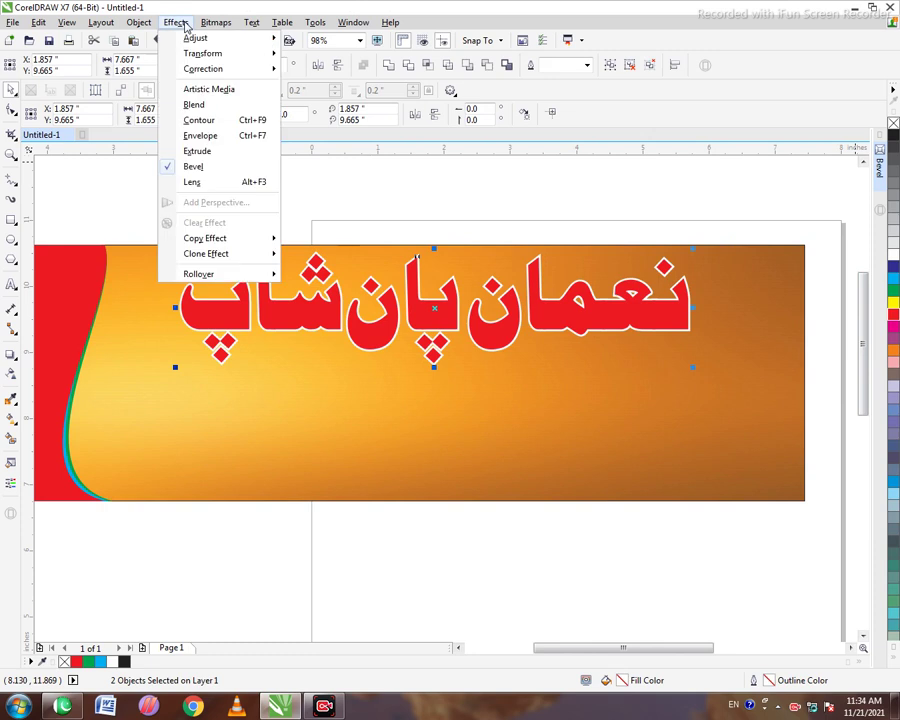
pyautogui.click(183, 170)
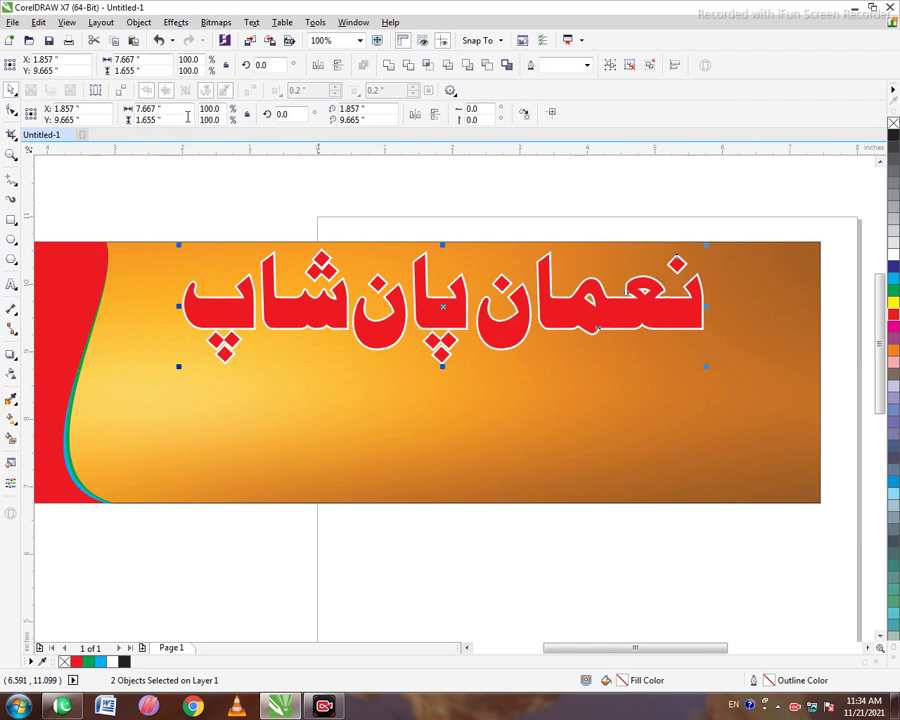
pyautogui.click(173, 26)
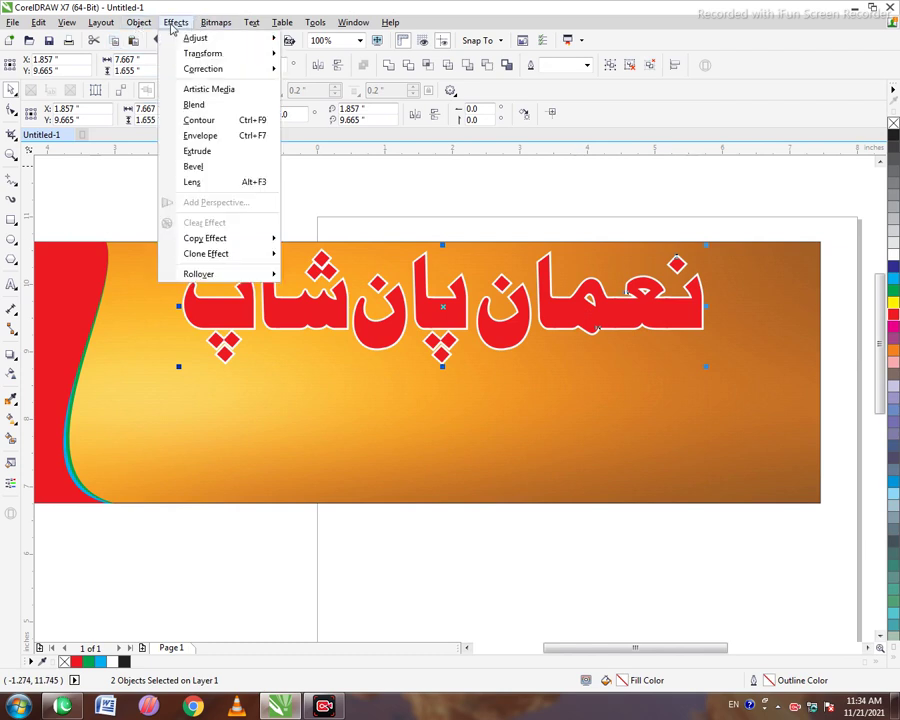
pyautogui.click(195, 166)
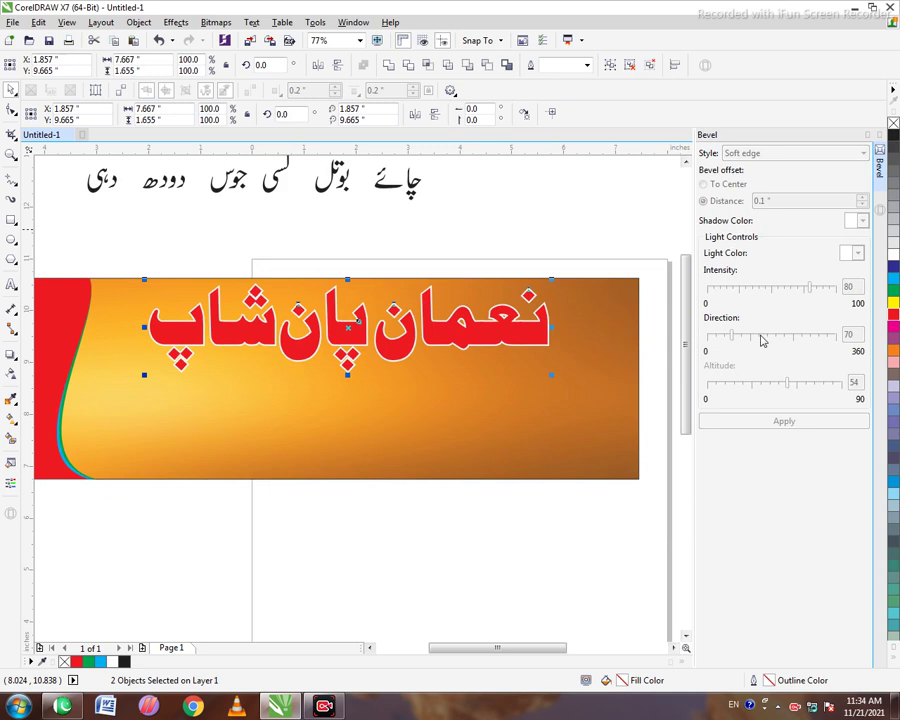
pyautogui.click(476, 342)
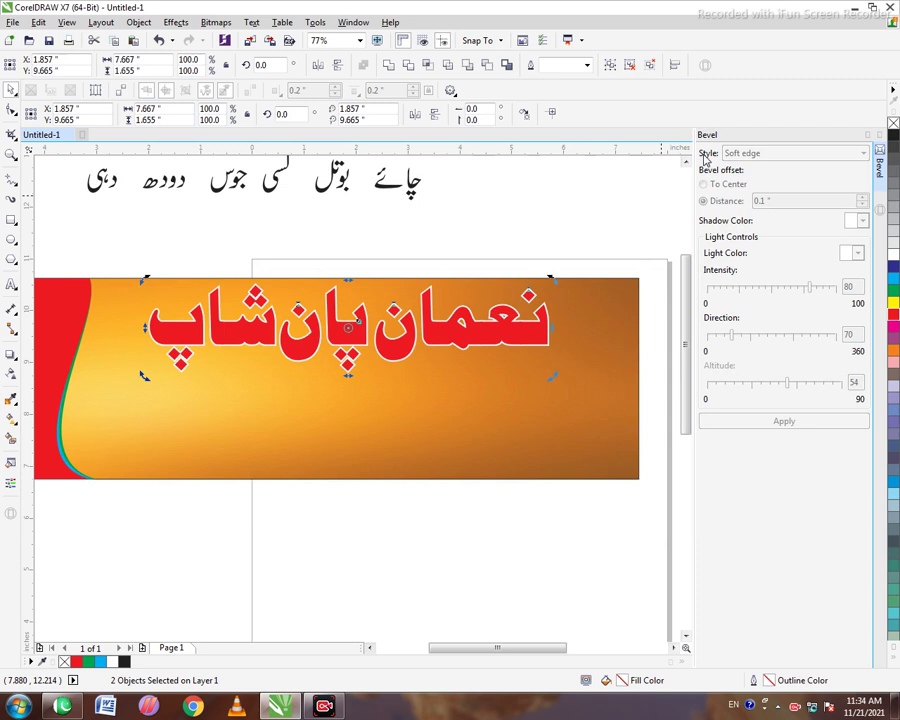
pyautogui.press('Escape')
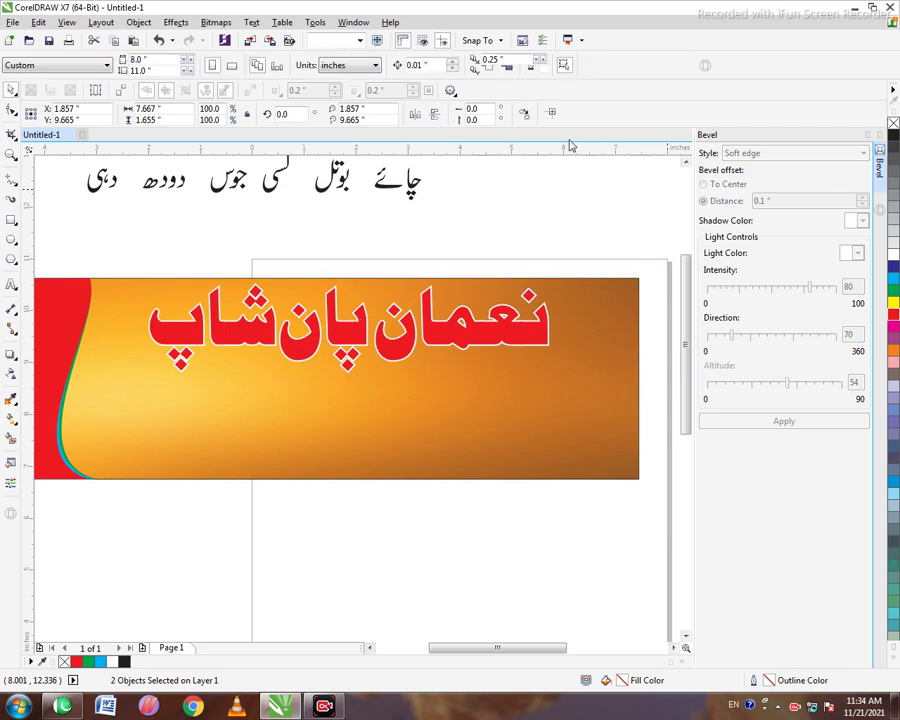
# Convert the red and white shop-name layers into a single 300 dpi CMYK bitmap and close the Bevel docker
pyautogui.moveTo(133, 238); pyautogui.dragTo(512, 403)
pyautogui.click(174, 23)
pyautogui.click(215, 23)
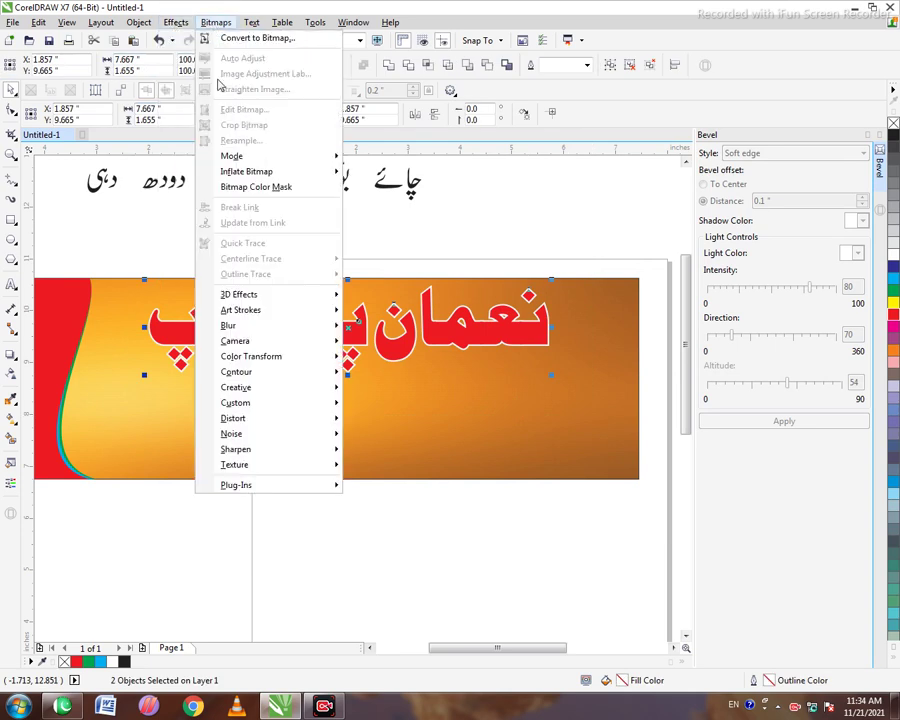
pyautogui.click(252, 40)
pyautogui.click(405, 423)
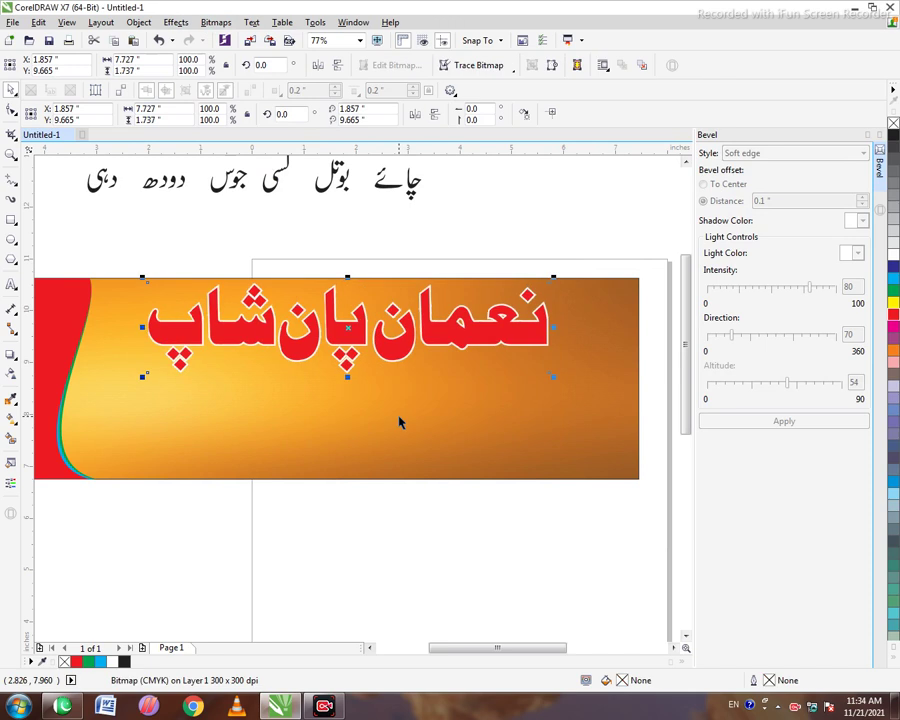
pyautogui.click(175, 23)
pyautogui.click(207, 169)
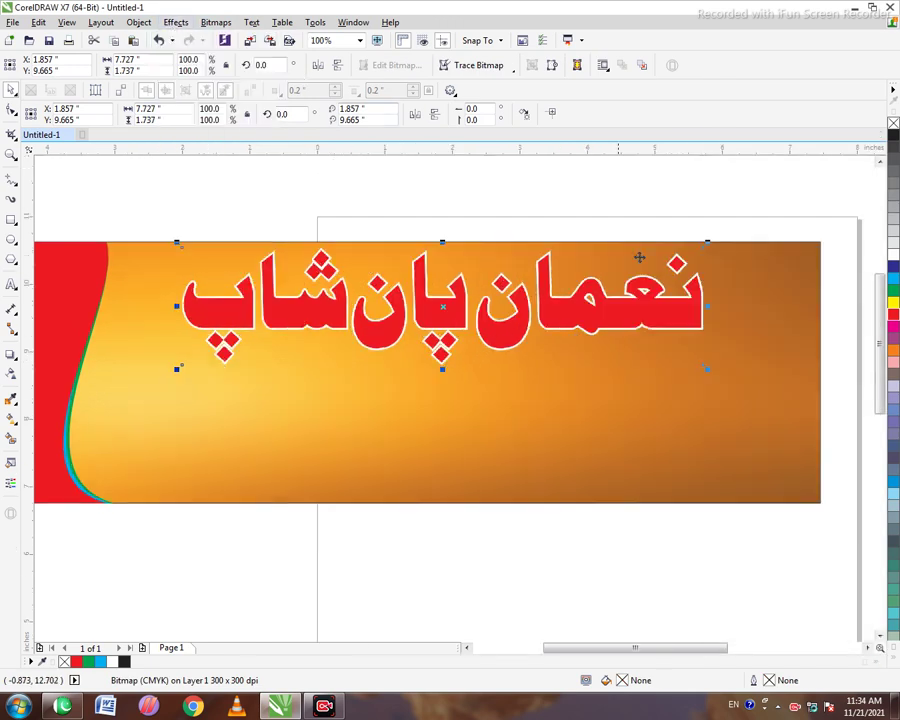
# Apply the Plastic texture effect to the shop-name bitmap with highlight 90, depth 3 and smoothness 93
pyautogui.scroll(4, 275, 300)
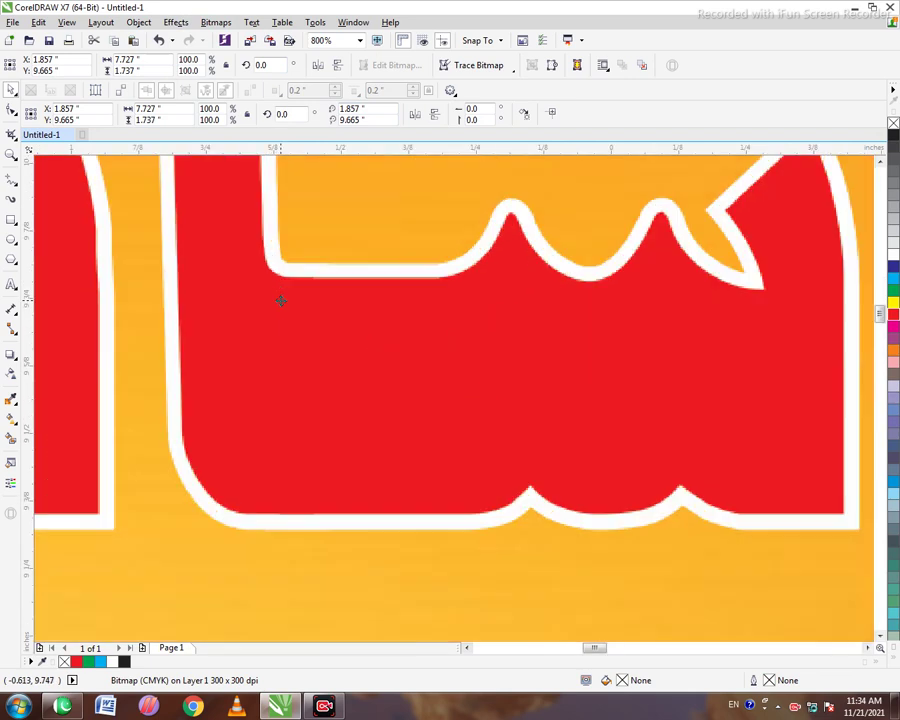
pyautogui.scroll(-3, 281, 300)
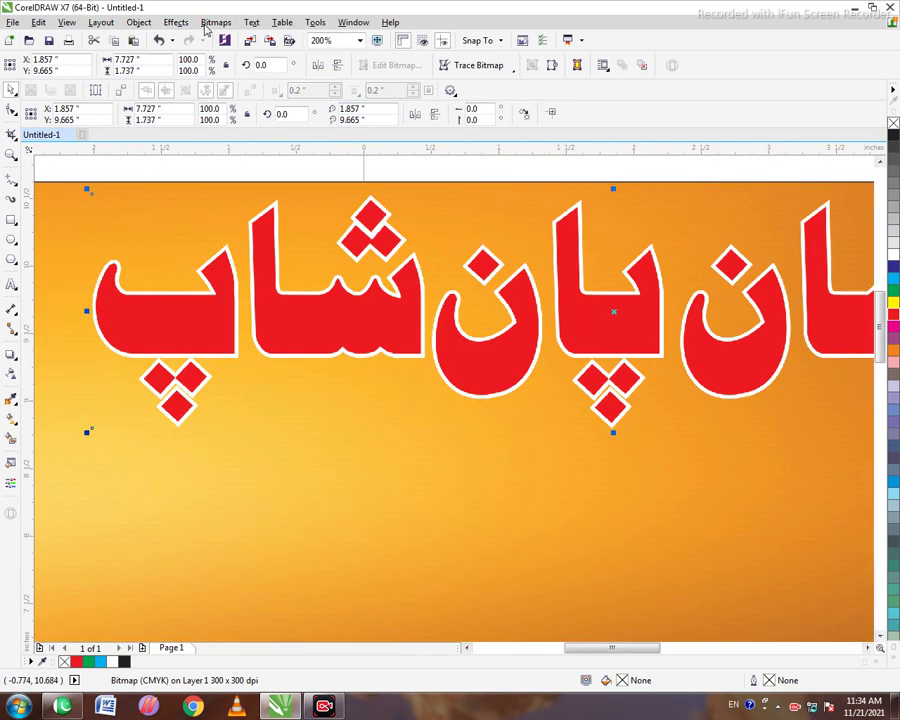
pyautogui.scroll(-2, 198, 195)
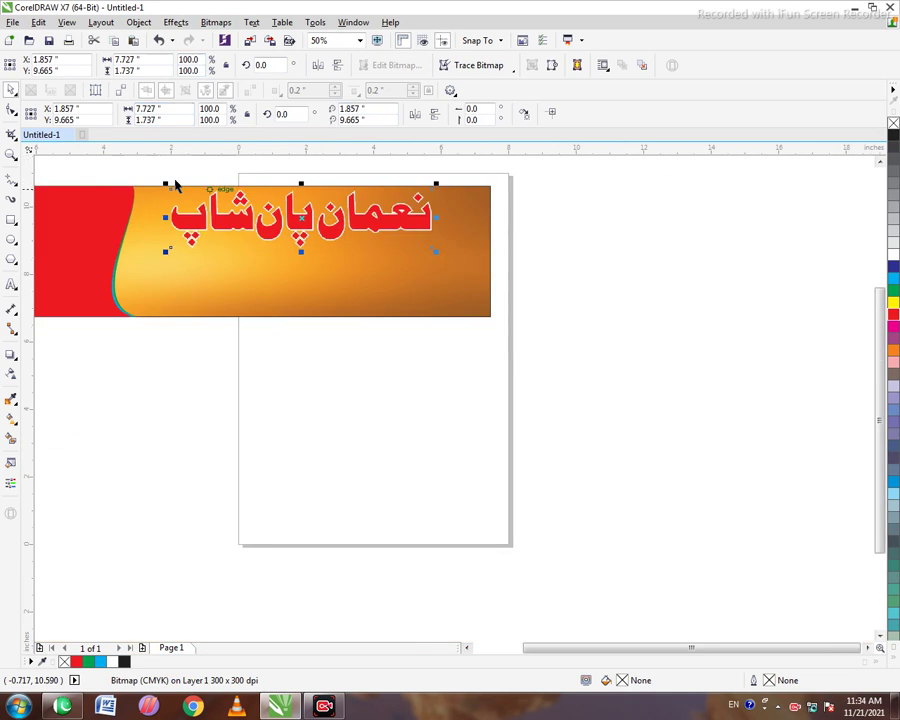
pyautogui.scroll(1, 163, 150)
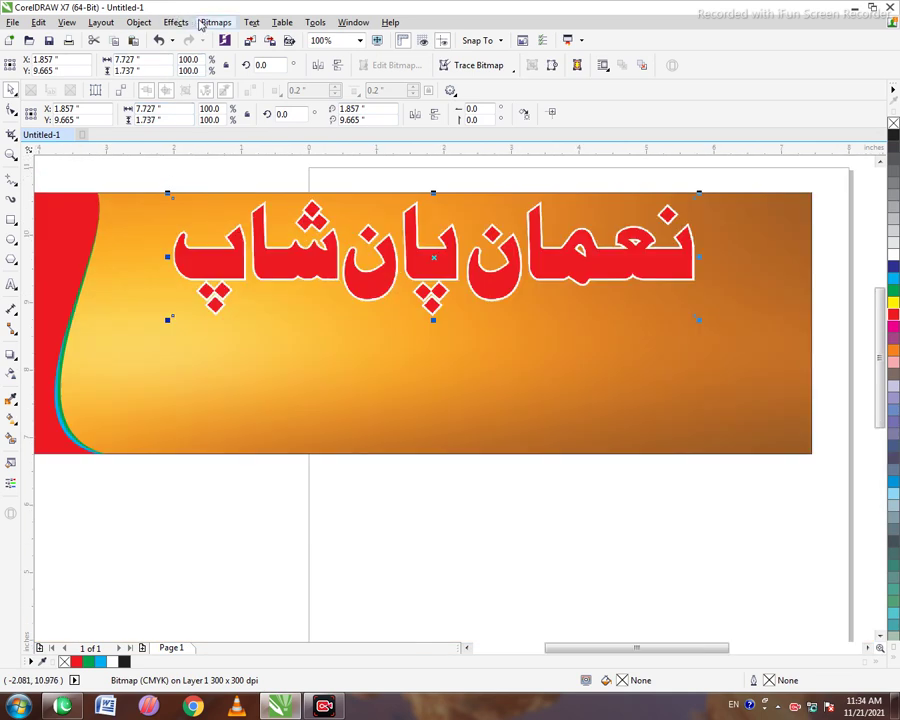
pyautogui.click(215, 22)
pyautogui.moveTo(275, 450)
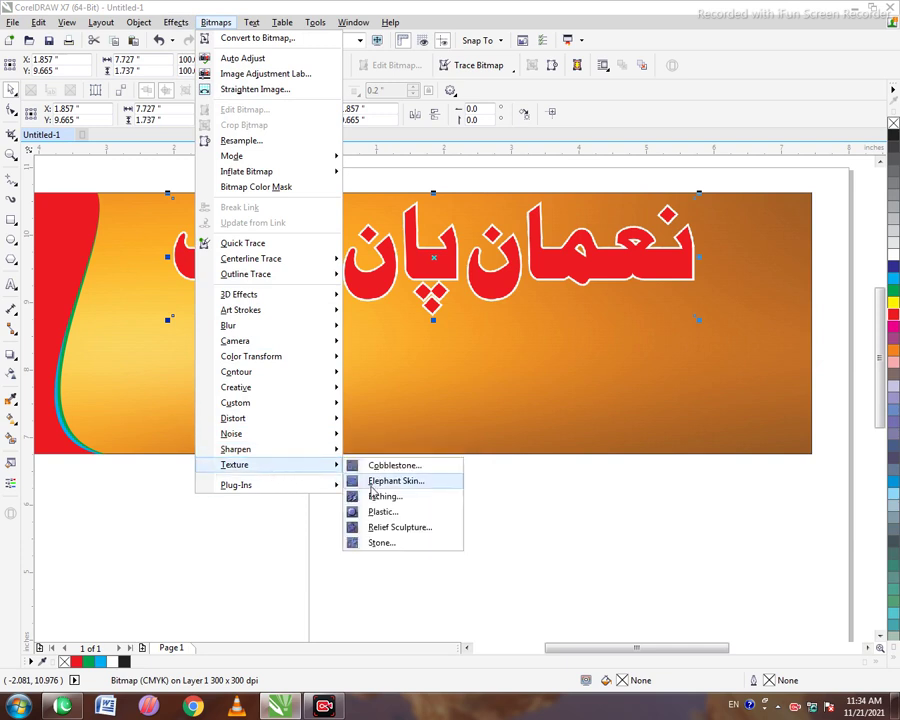
pyautogui.click(365, 506)
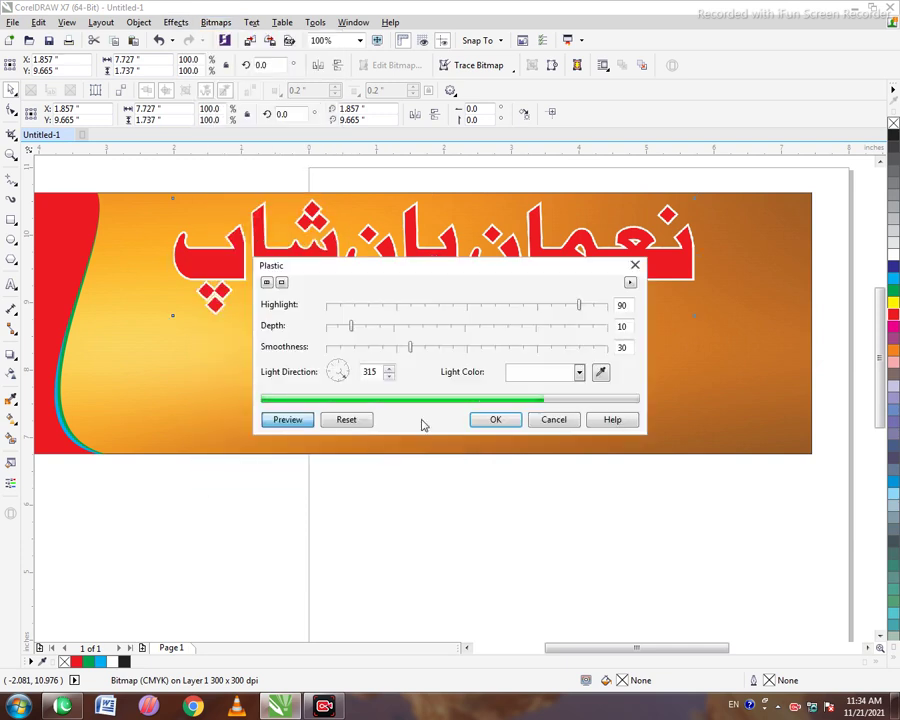
pyautogui.doubleClick(626, 326)
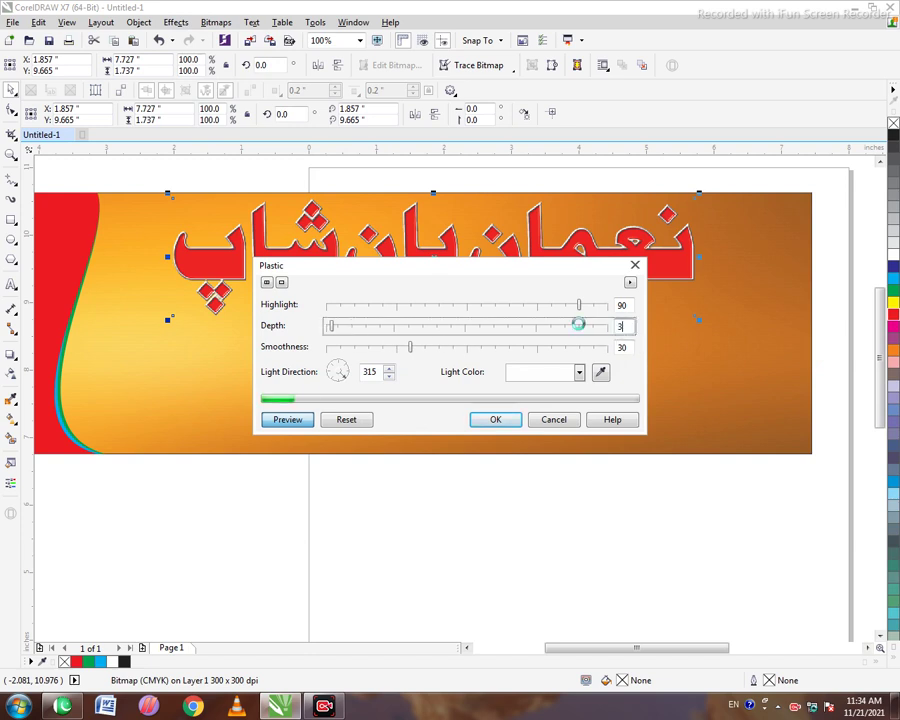
pyautogui.write('3')
pyautogui.click(617, 347)
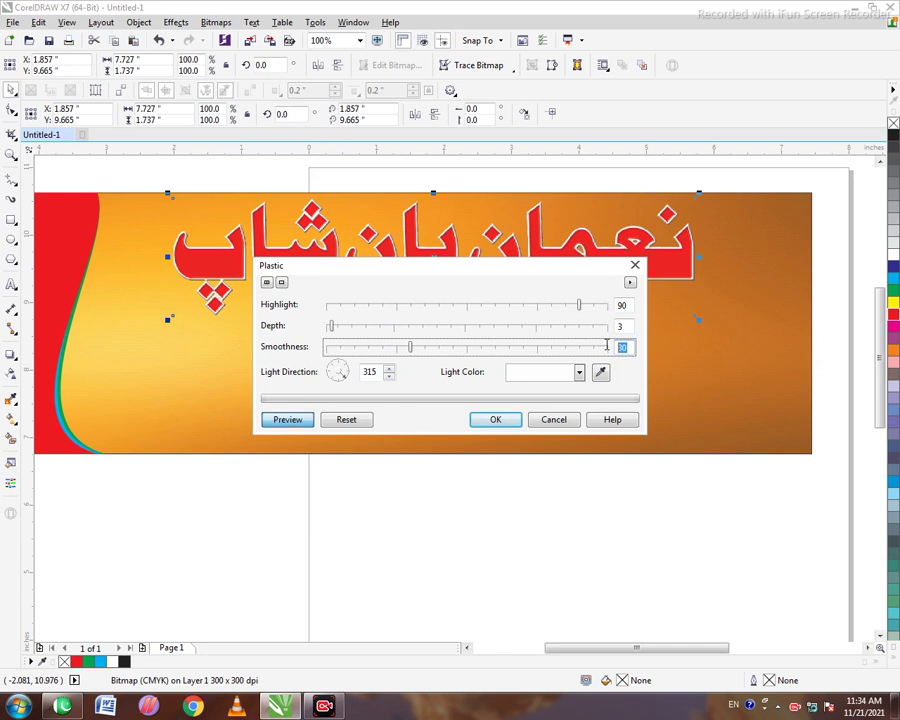
pyautogui.write('93')
pyautogui.press('Return')
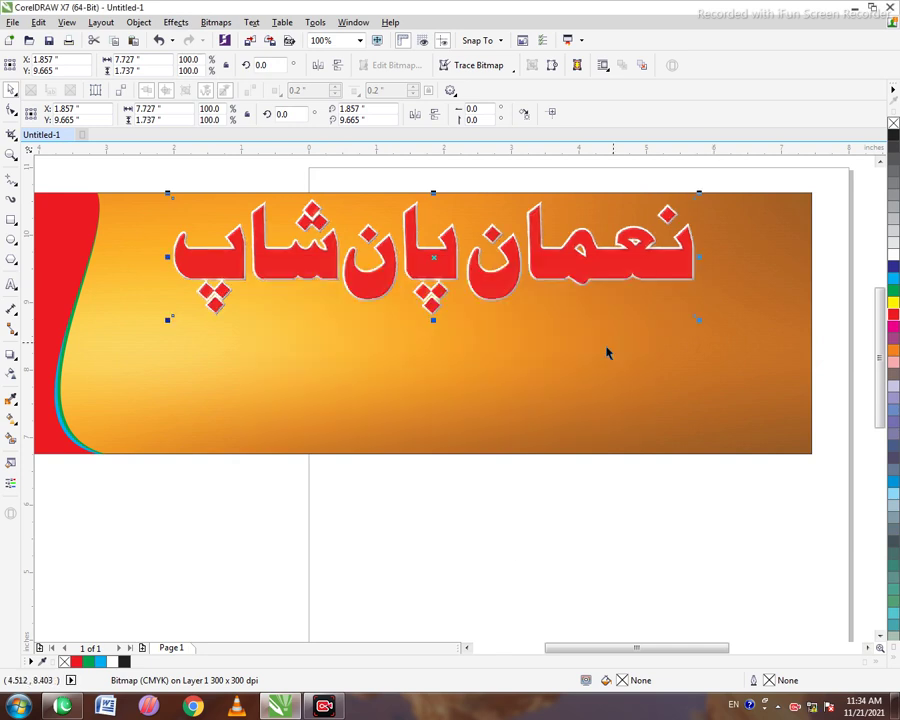
# Move the shop-name bitmap slightly right and down to X 2.055, Y 9.594 inches and deselect it
pyautogui.scroll(-1, 607, 352)
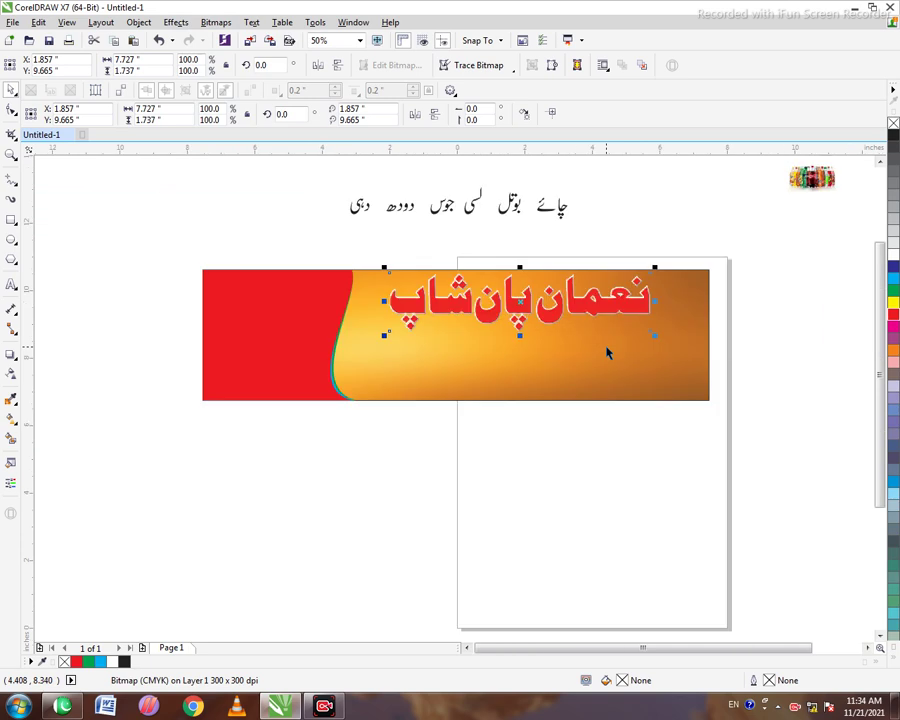
pyautogui.click(625, 257)
pyautogui.scroll(1, 527, 300)
pyautogui.moveTo(524, 327); pyautogui.dragTo(538, 332)
pyautogui.scroll(-1, 580, 238)
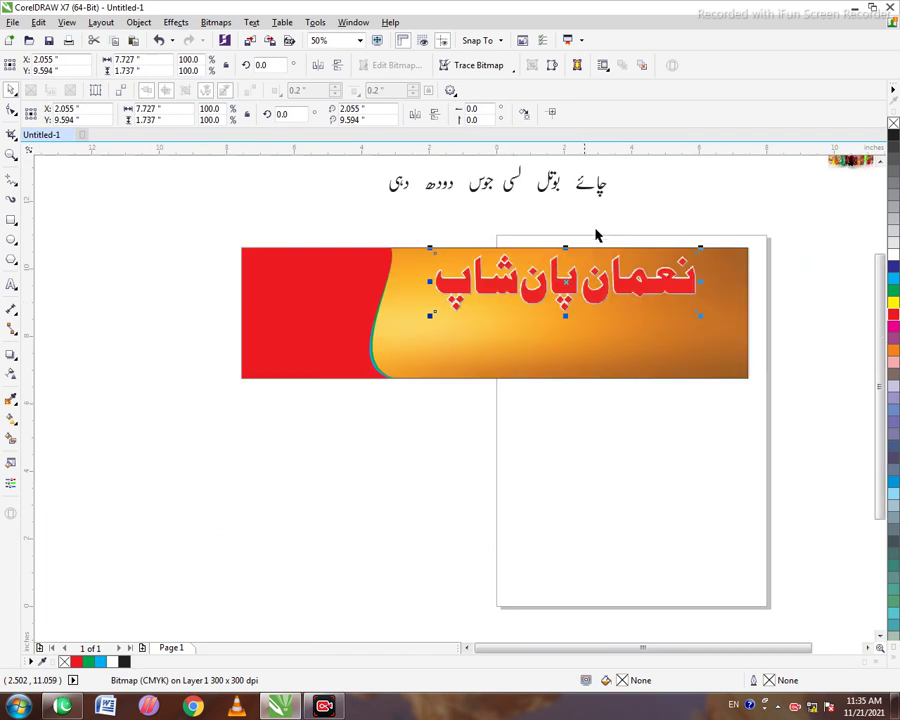
pyautogui.click(590, 240)
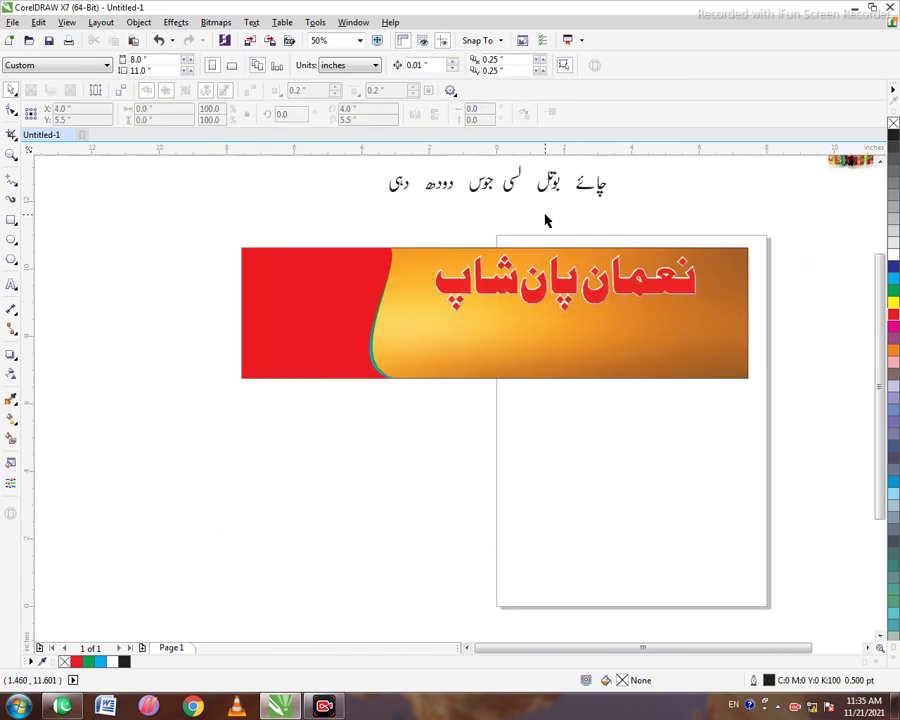
# Move the paan photo onto the lower red panel and enlarge it to about 4.155 by 2.915 inches at X -5.474, Y 8.108
pyautogui.scroll(1, 545, 216)
pyautogui.scroll(-2, 688, 398)
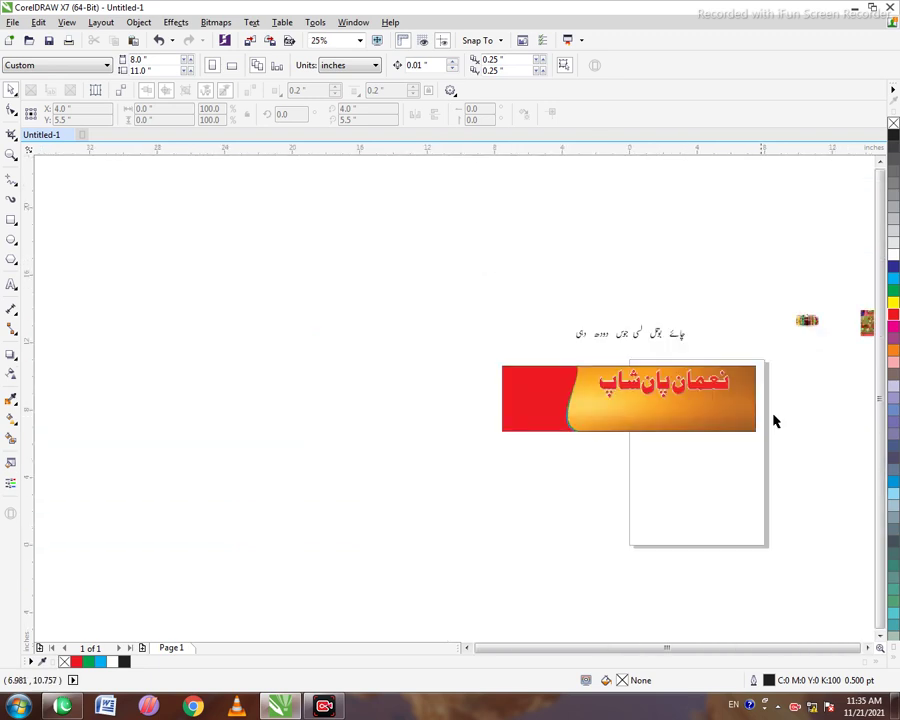
pyautogui.hscroll(3, 864, 644)
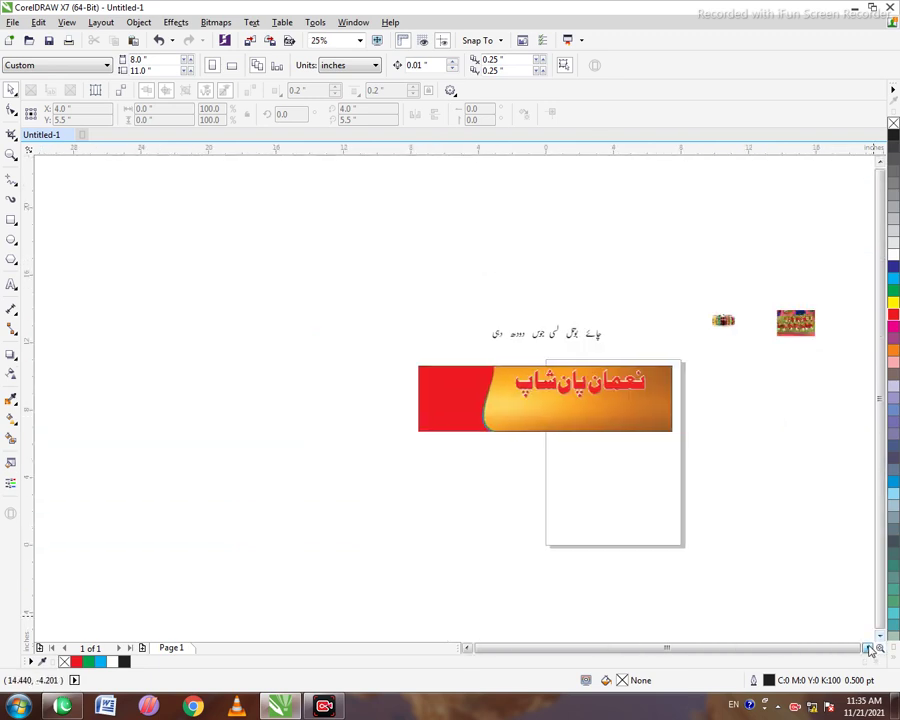
pyautogui.scroll(1, 566, 296)
pyautogui.moveTo(665, 355); pyautogui.dragTo(208, 545)
pyautogui.scroll(3, 208, 545)
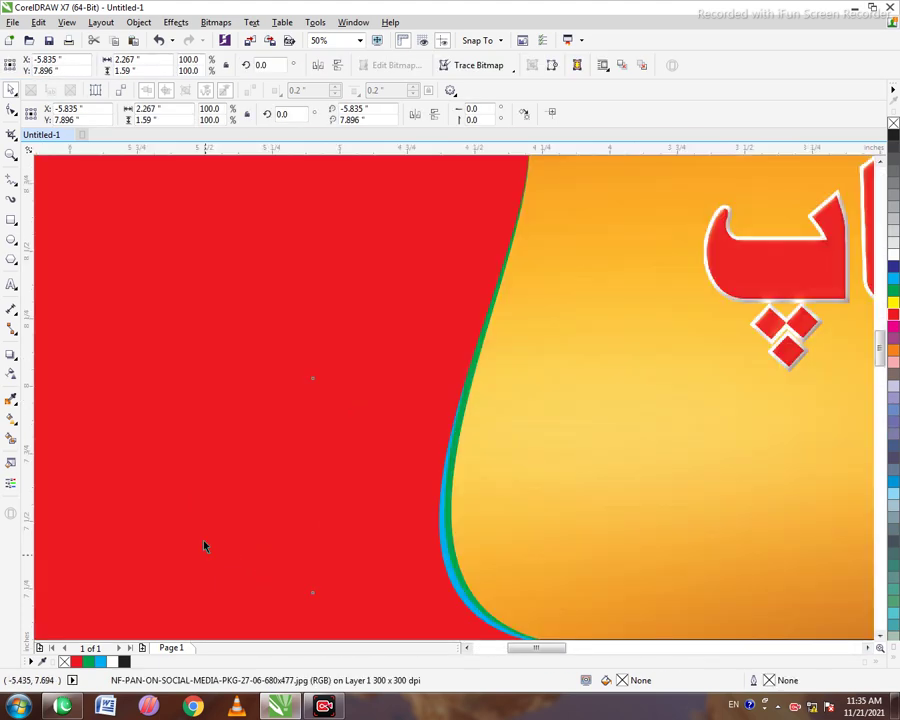
pyautogui.scroll(-2, 193, 512)
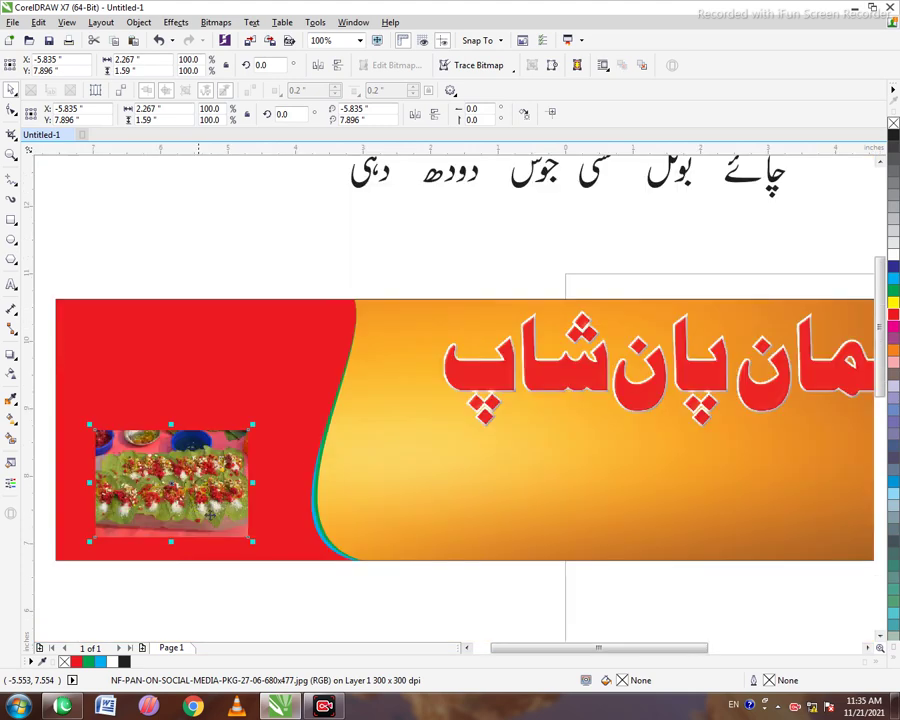
pyautogui.moveTo(250, 538); pyautogui.dragTo(379, 630)
pyautogui.moveTo(172, 515); pyautogui.dragTo(125, 455)
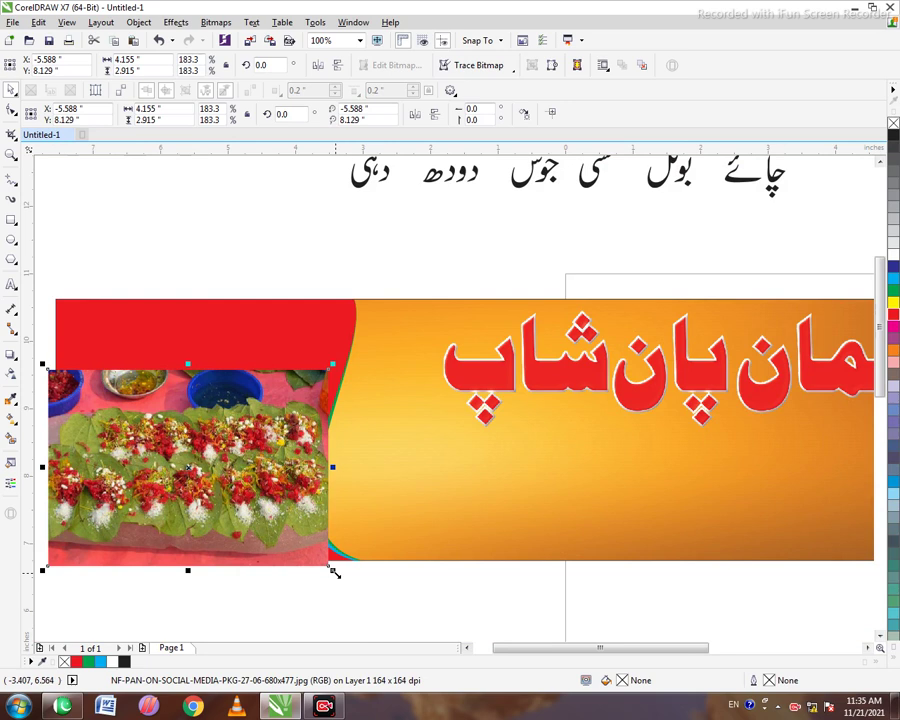
pyautogui.moveTo(335, 572); pyautogui.dragTo(383, 618)
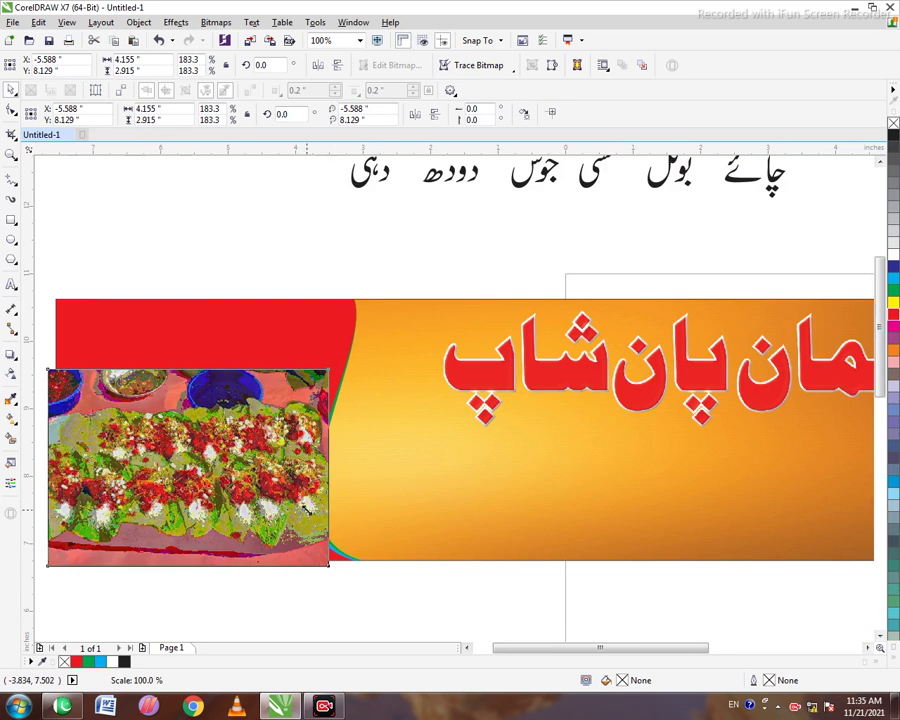
pyautogui.moveTo(325, 527); pyautogui.dragTo(335, 568)
pyautogui.moveTo(295, 516); pyautogui.dragTo(302, 517)
# PowerClip the paan photo inside the curved panel and, within the clip, enlarge it to about 4.353 by 3.053 inches at X -5.458, Y 7.862
pyautogui.rightClick(282, 504)
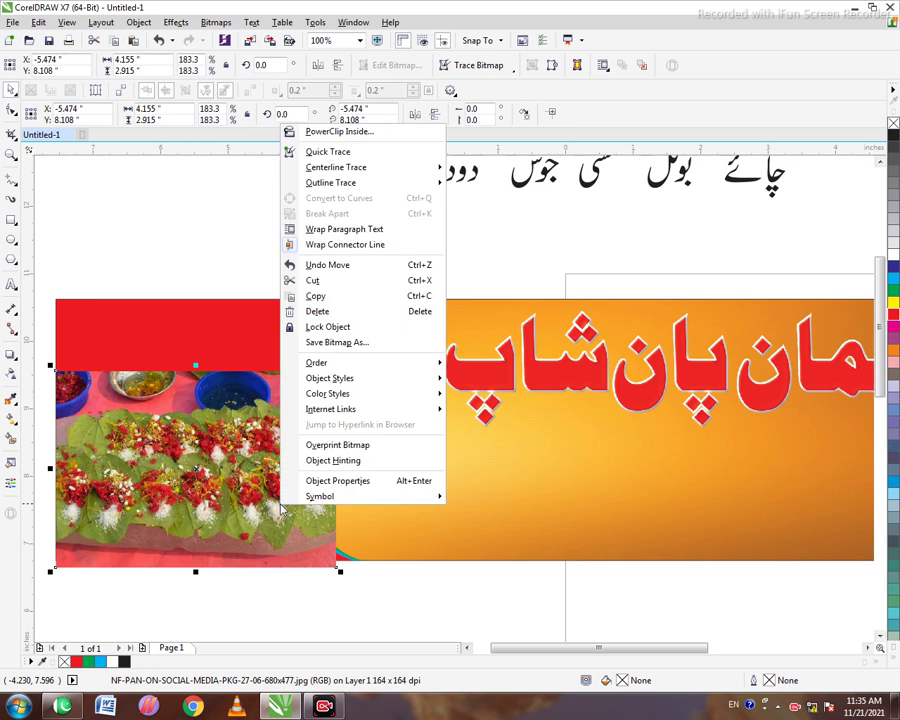
pyautogui.click(300, 131)
pyautogui.click(255, 323)
pyautogui.rightClick(258, 428)
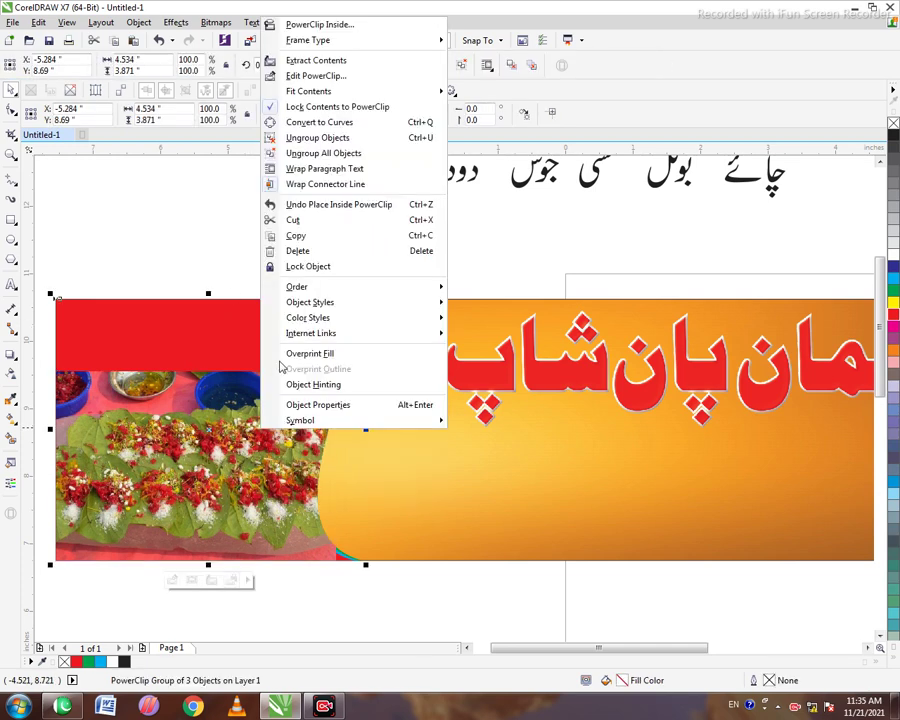
pyautogui.click(282, 74)
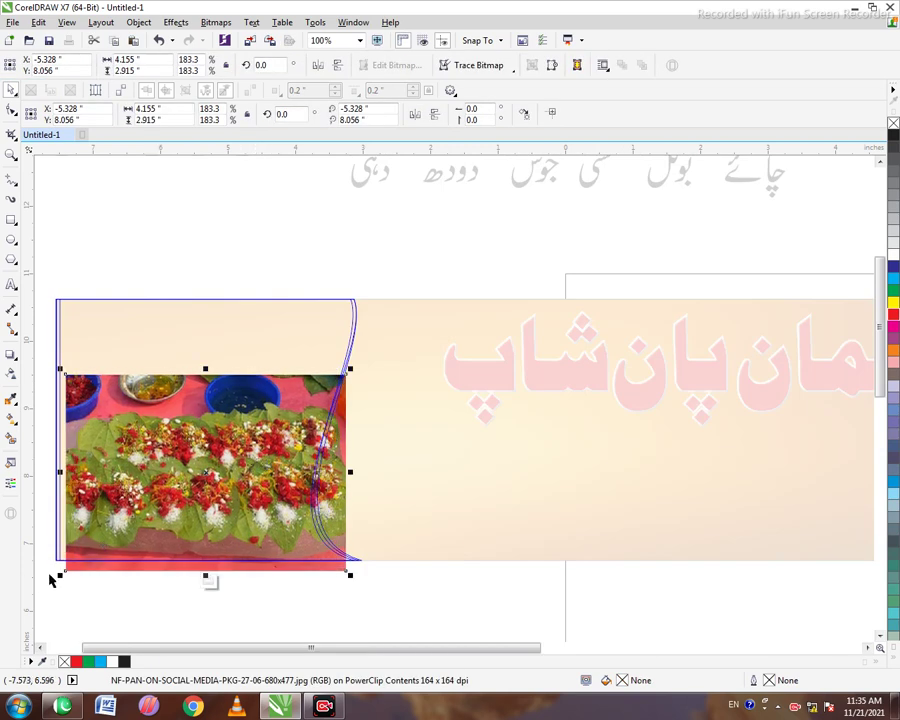
pyautogui.moveTo(61, 576)
pyautogui.mouseDown()
pyautogui.moveTo(30, 593)
pyautogui.moveTo(101, 576)
pyautogui.moveTo(76, 584)
pyautogui.mouseUp()
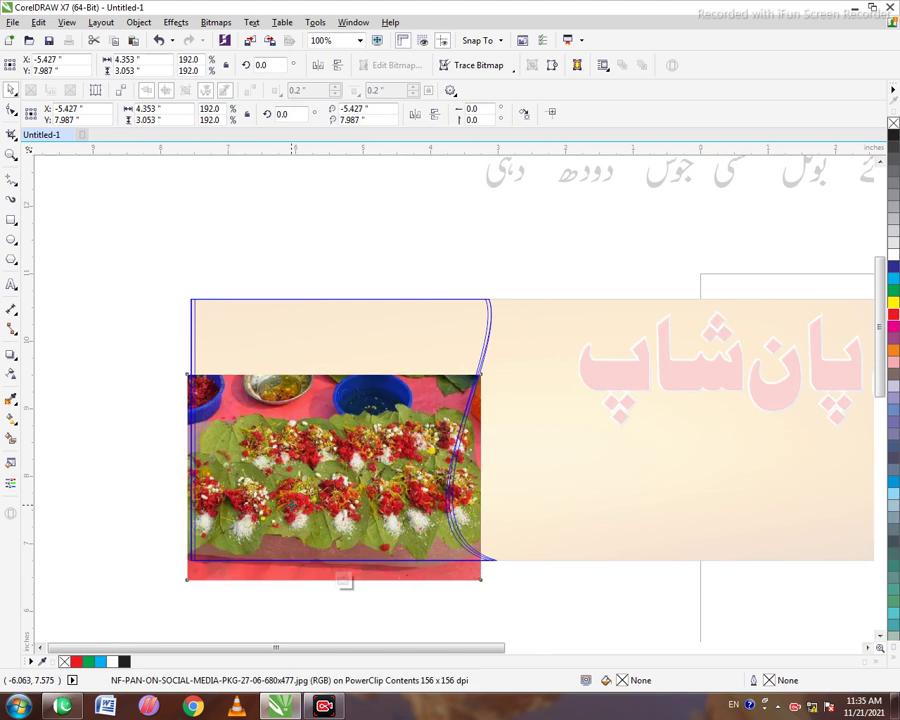
pyautogui.moveTo(344, 577); pyautogui.dragTo(343, 580)
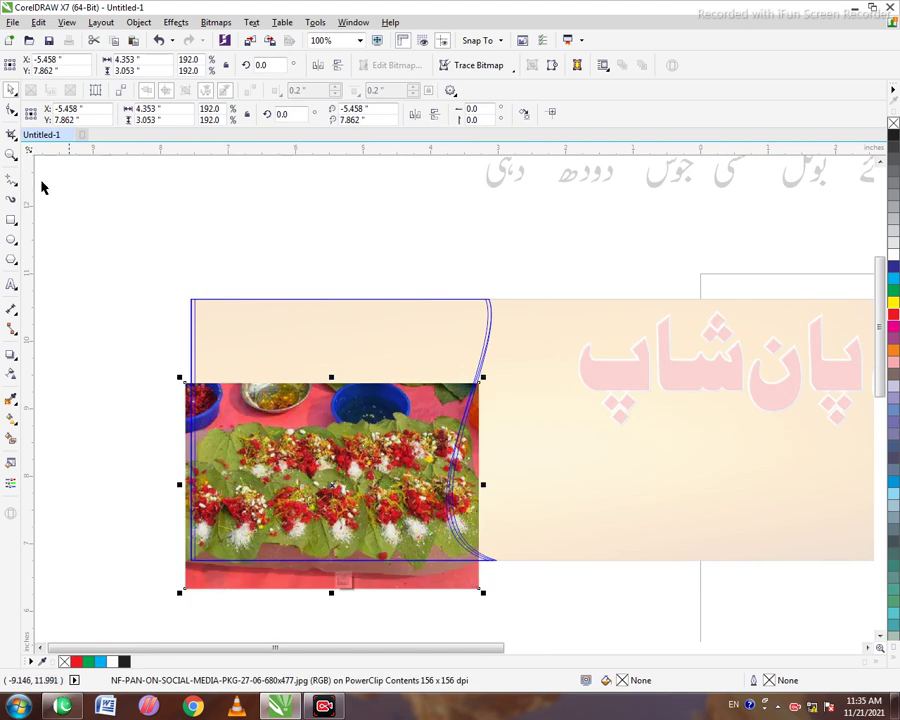
# Crop the paan photo to about 4.27 by 2.069 inches along the panel's lower edge and finish editing the PowerClip
pyautogui.click(11, 134)
pyautogui.moveTo(193, 424); pyautogui.dragTo(488, 560)
pyautogui.doubleClick(363, 495)
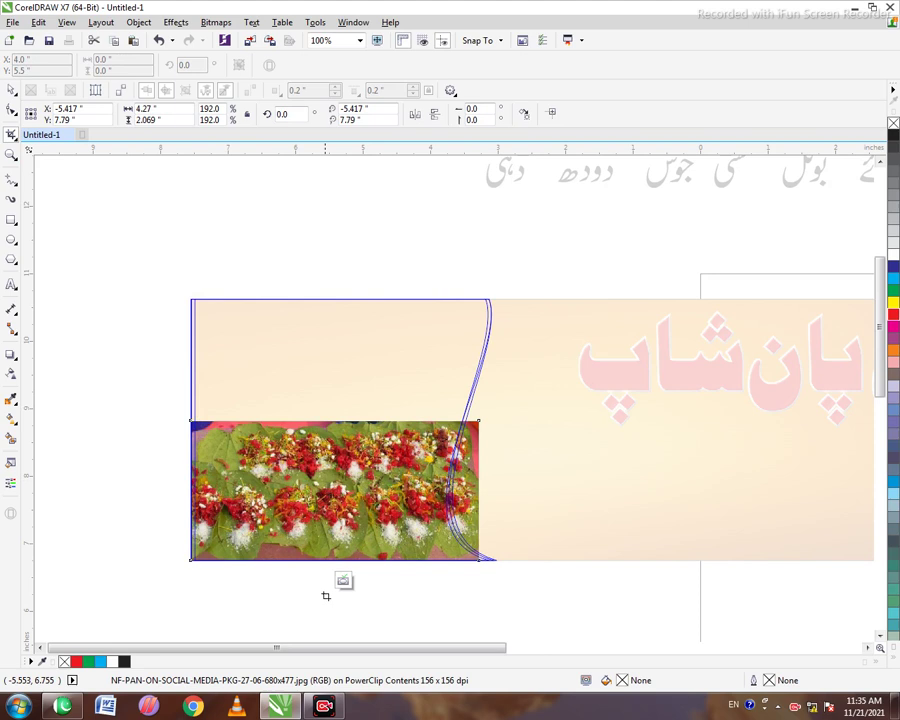
pyautogui.click(344, 579)
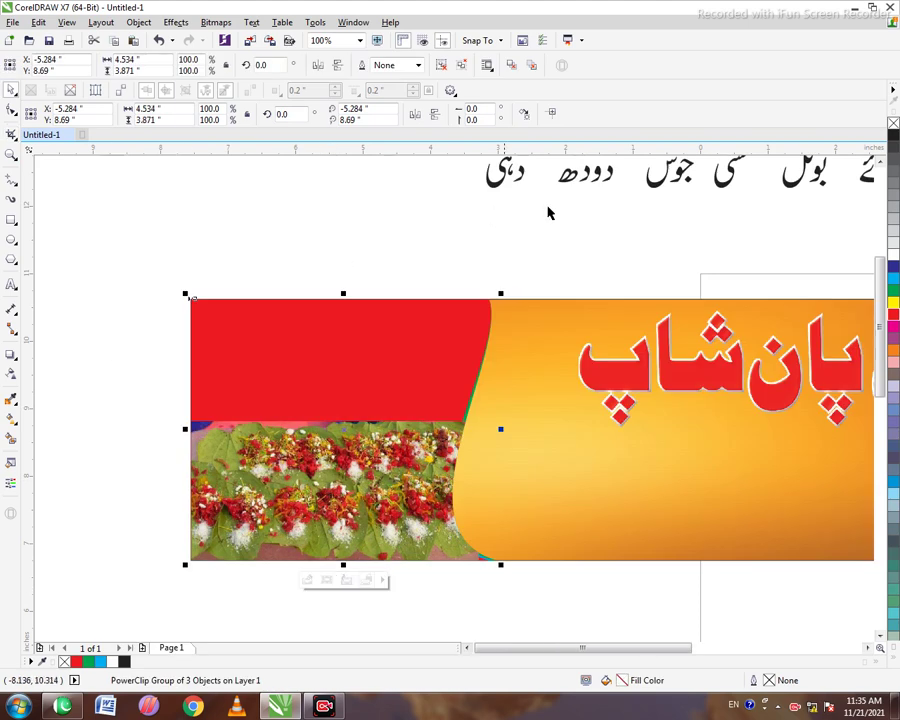
# Move the cold-drinks photo onto the upper part of the curved panel and enlarge it to about 5.197 by 2.723 inches
pyautogui.scroll(-2, 639, 211)
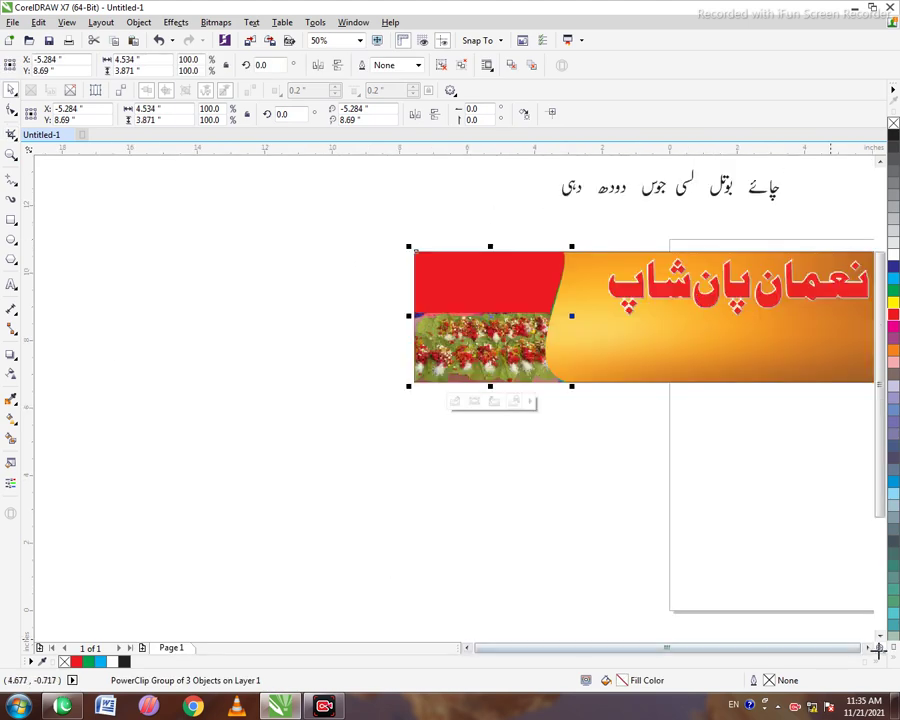
pyautogui.click(868, 648)
pyautogui.moveTo(699, 165); pyautogui.dragTo(100, 280)
pyautogui.scroll(2, 100, 280)
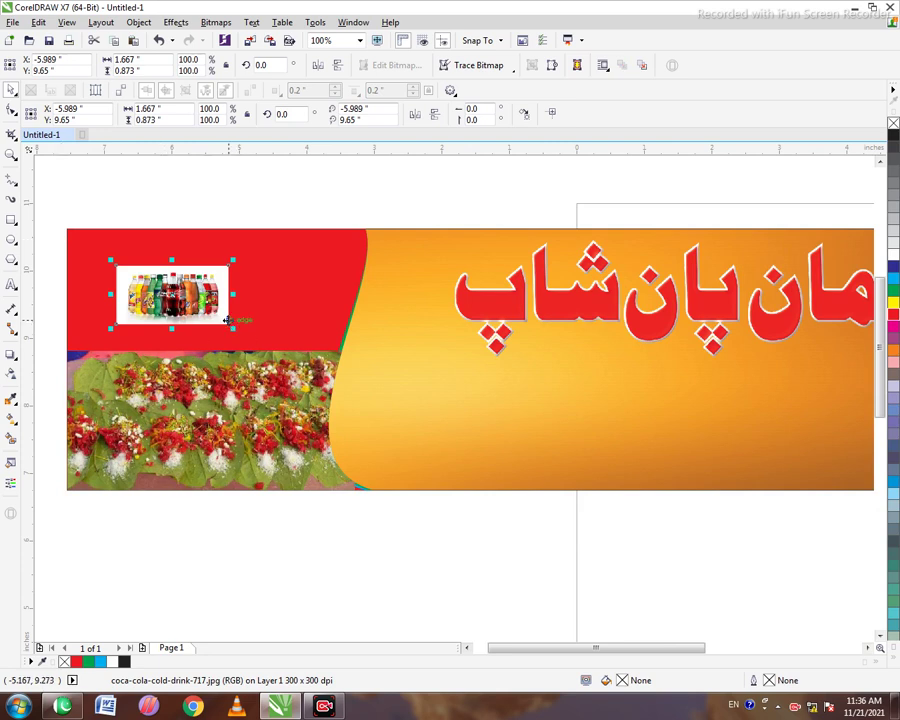
pyautogui.moveTo(228, 318); pyautogui.dragTo(406, 466)
pyautogui.moveTo(271, 346); pyautogui.dragTo(202, 302)
pyautogui.click(350, 383)
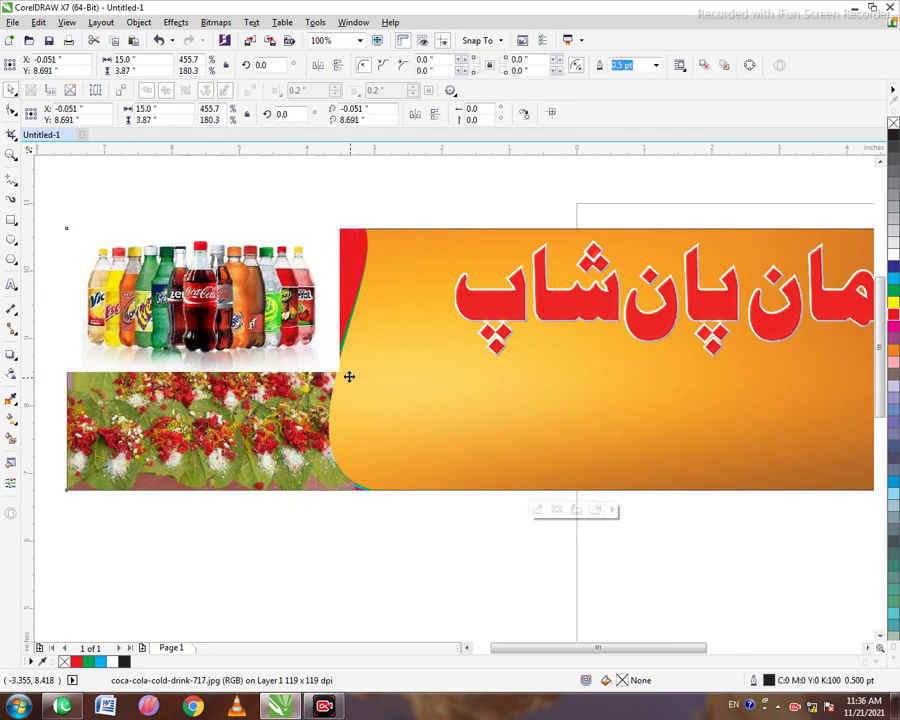
pyautogui.click(342, 375)
pyautogui.moveTo(343, 375); pyautogui.dragTo(409, 410)
pyautogui.moveTo(289, 376); pyautogui.dragTo(271, 366)
# PowerClip the cold-drinks photo inside the curved panel above the paan photo
pyautogui.rightClick(278, 308)
pyautogui.click(326, 314)
pyautogui.click(282, 366)
# Within the PowerClip, fade the cold-drinks photo downward into the paan photo with a linear transparency at about -91.2°, then finish editing the contents
pyautogui.rightClick(253, 282)
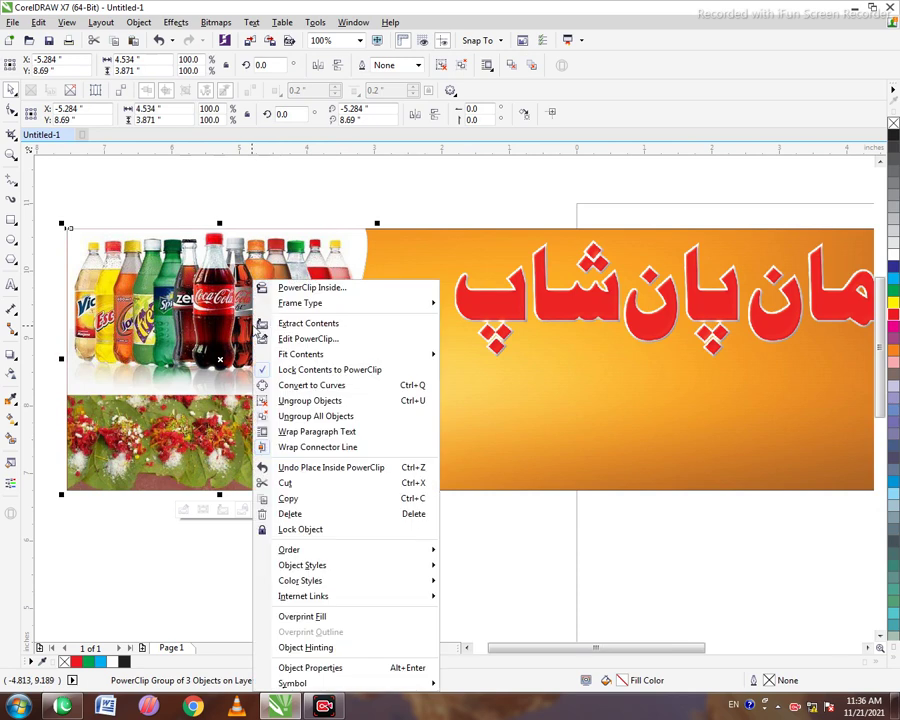
pyautogui.click(280, 338)
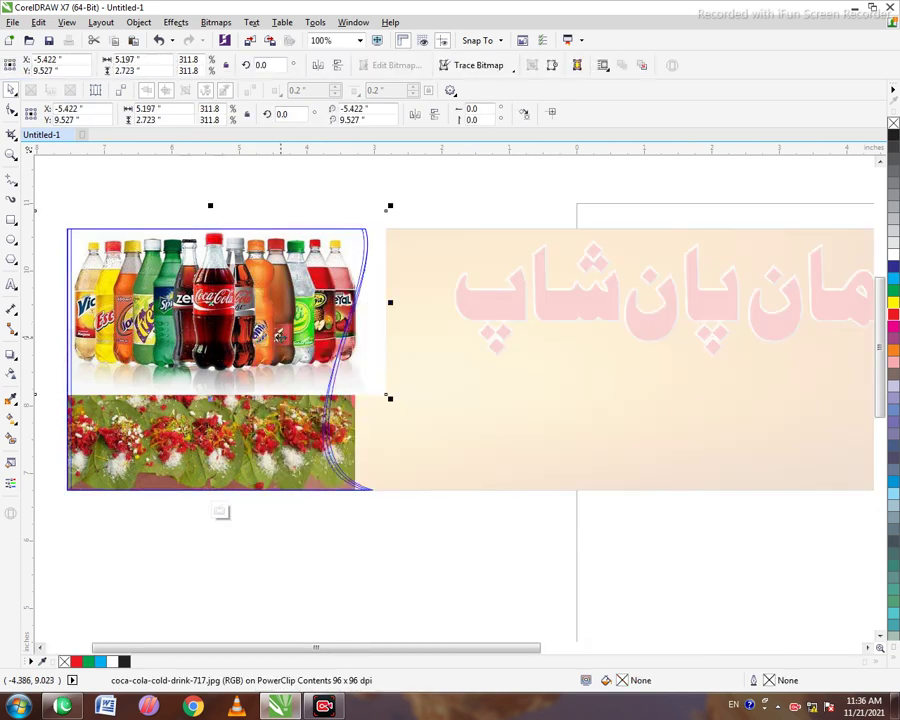
pyautogui.click(11, 372)
pyautogui.moveTo(189, 315); pyautogui.dragTo(190, 447)
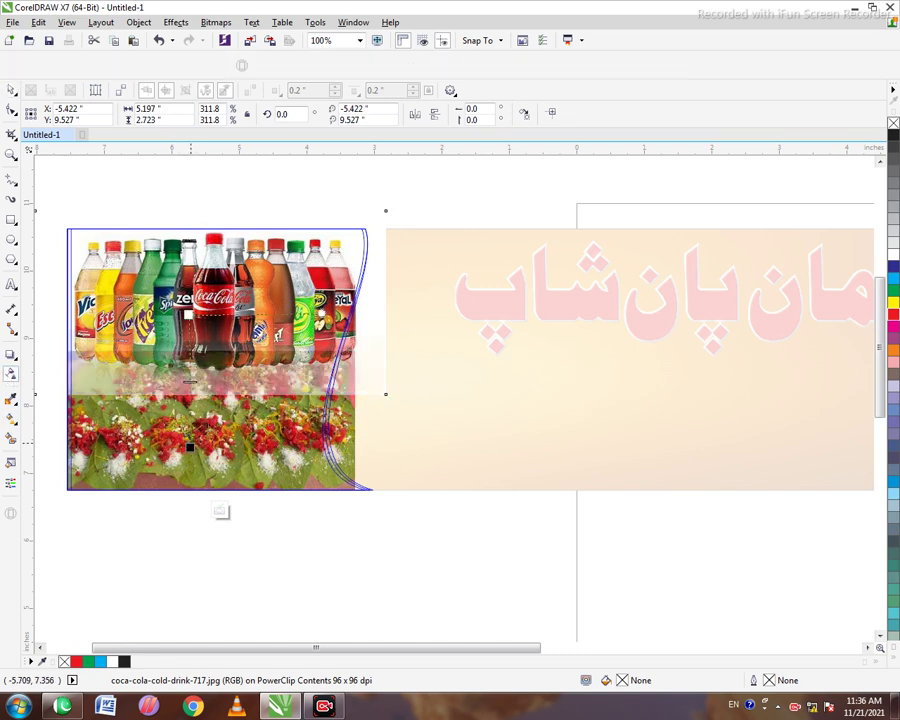
pyautogui.moveTo(183, 383)
pyautogui.mouseDown()
pyautogui.moveTo(194, 333)
pyautogui.moveTo(195, 449)
pyautogui.moveTo(193, 369)
pyautogui.mouseUp()
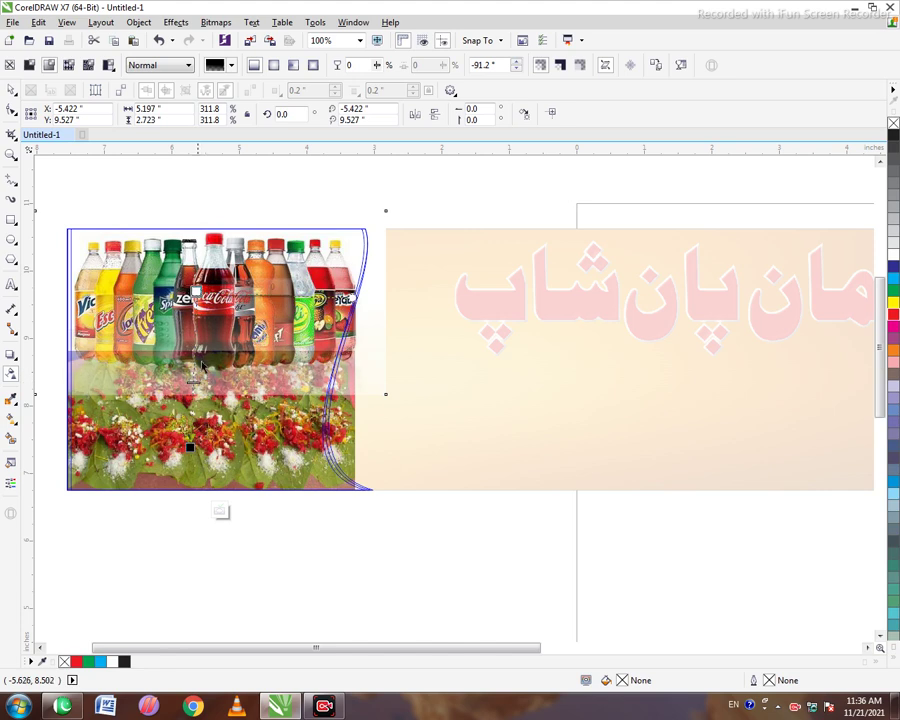
pyautogui.click(196, 290)
pyautogui.click(221, 510)
pyautogui.click(323, 552)
pyautogui.click(228, 383)
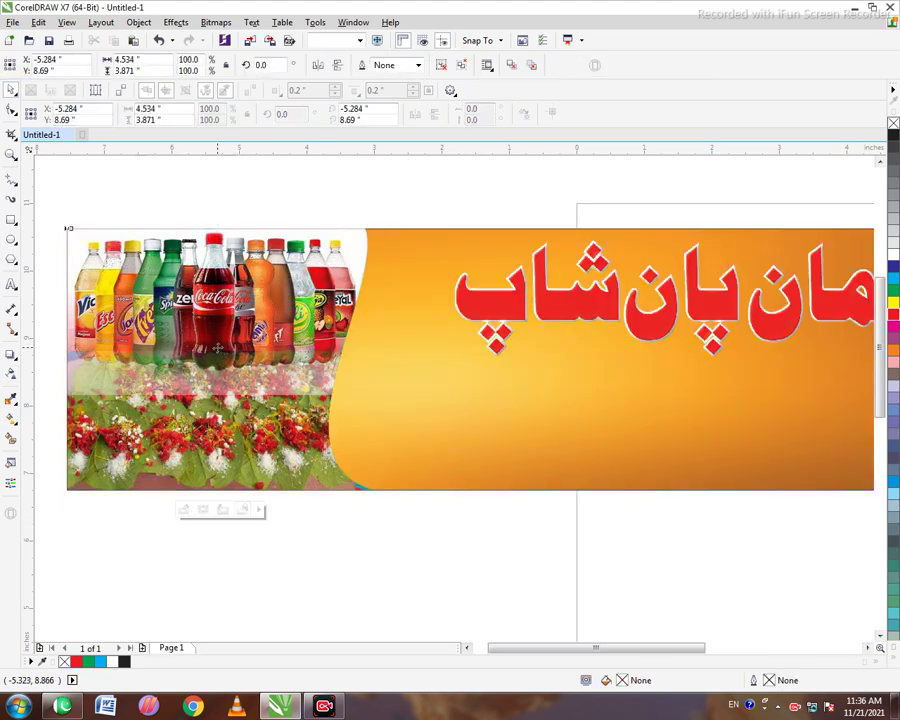
pyautogui.click(12, 374)
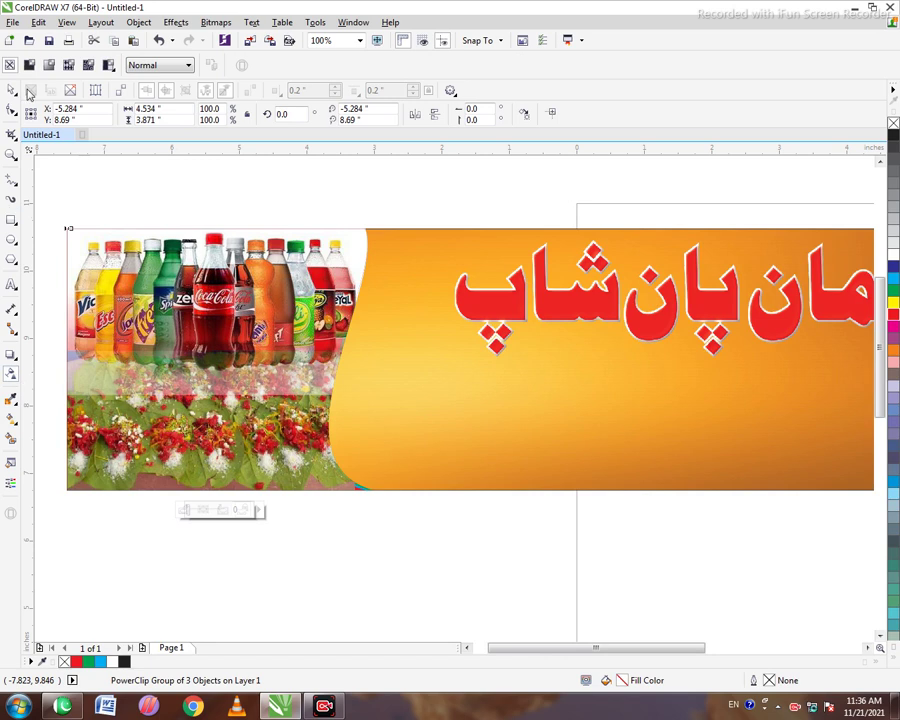
pyautogui.click(12, 91)
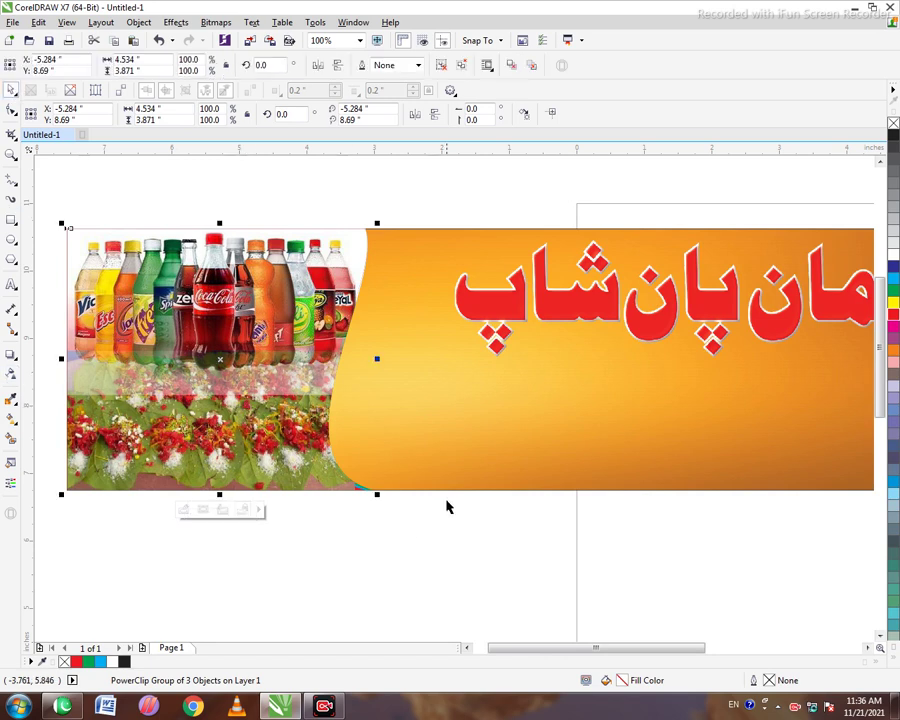
# Draw an ellipse about 1.667 by 0.969 inches below the banner, fill it red and remove its outline
pyautogui.scroll(-2, 446, 504)
pyautogui.click(498, 522)
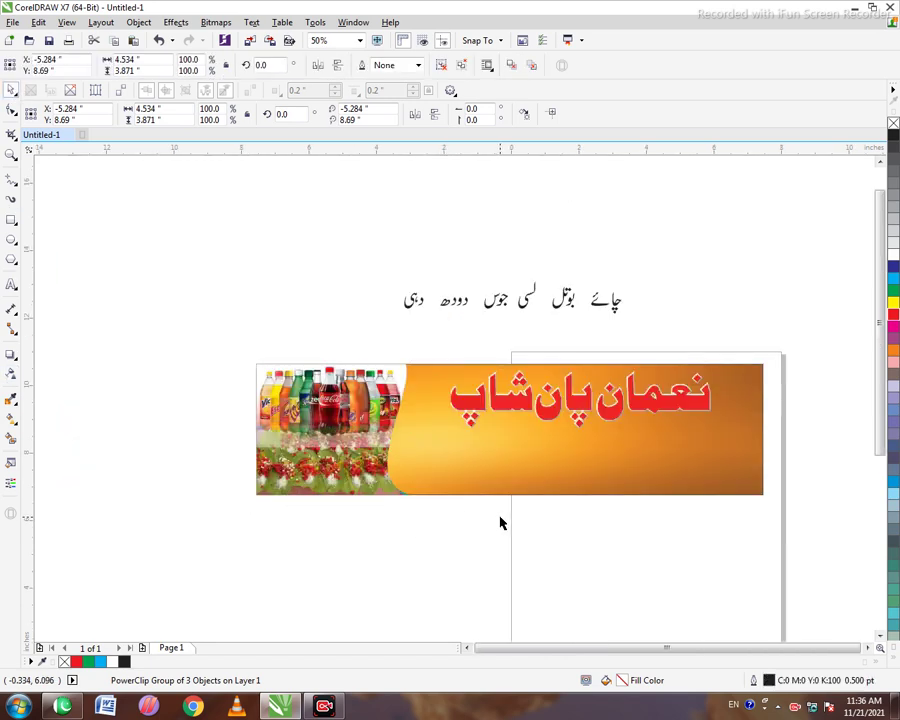
pyautogui.click(12, 242)
pyautogui.scroll(2, 484, 436)
pyautogui.scroll(-1, 447, 378)
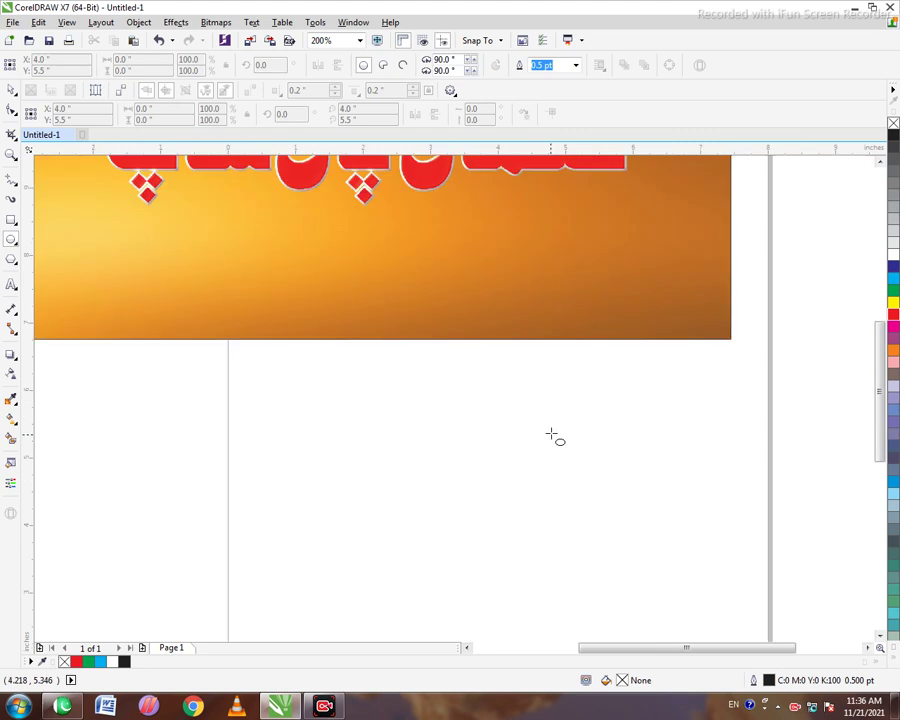
pyautogui.moveTo(428, 375); pyautogui.dragTo(540, 441)
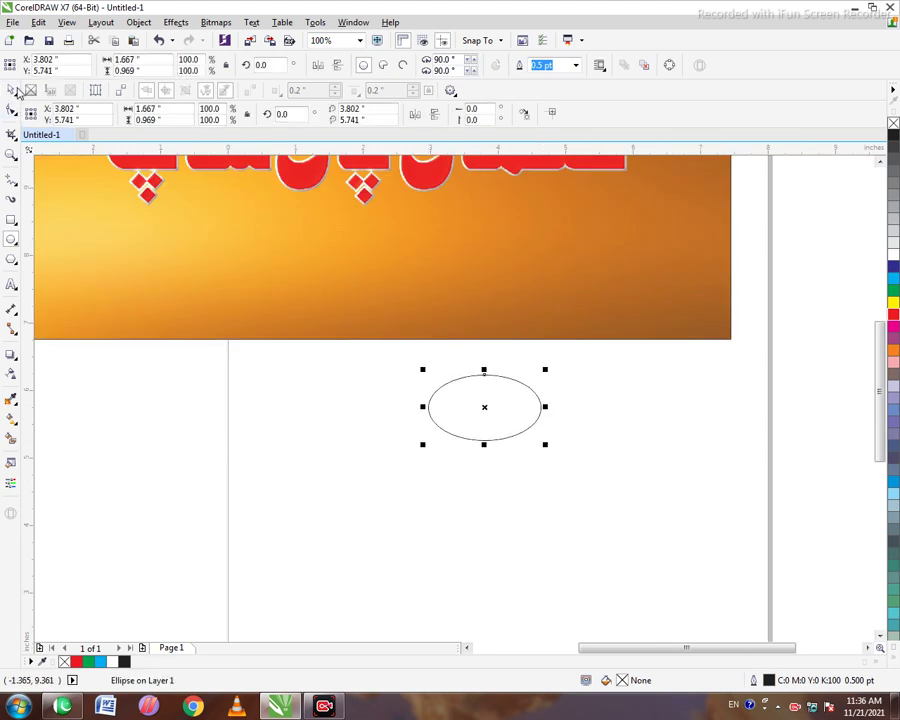
pyautogui.click(893, 314)
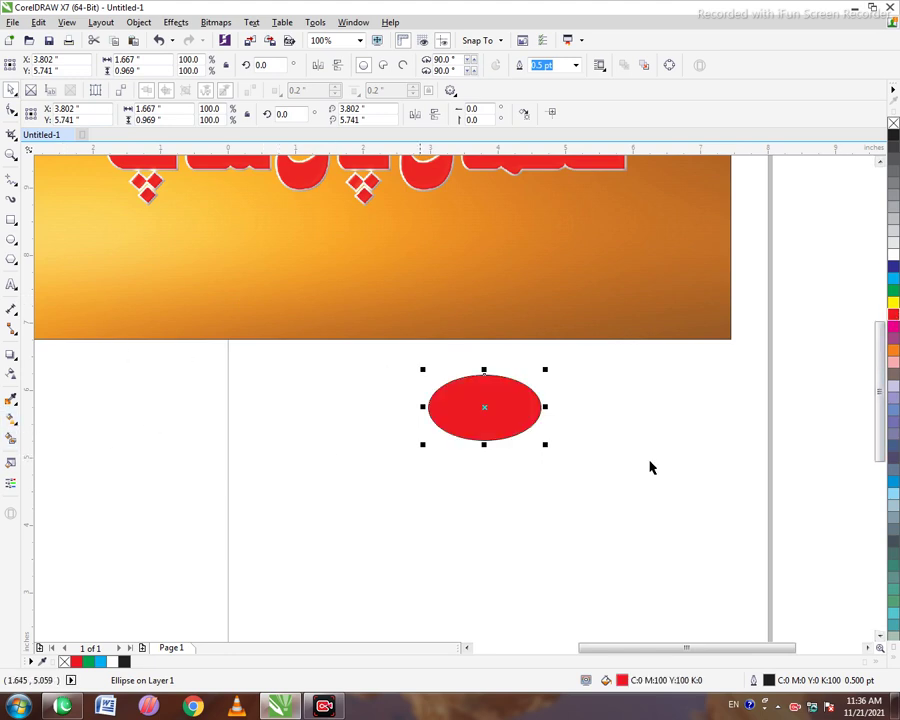
pyautogui.rightClick(893, 123)
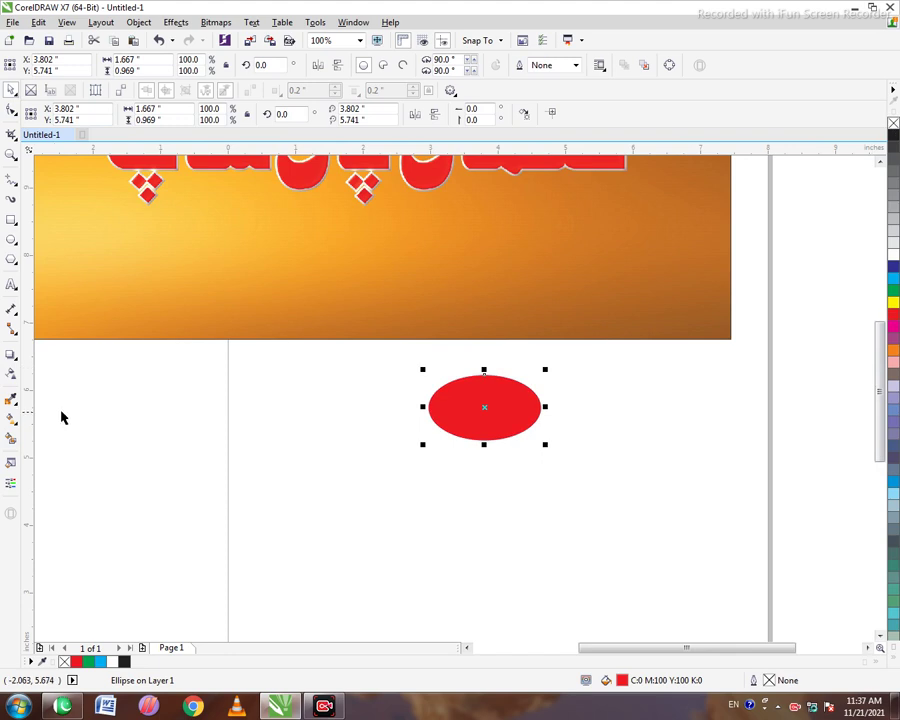
# Give the ellipse a linear fountain fill running horizontally from red to yellow
pyautogui.click(11, 420)
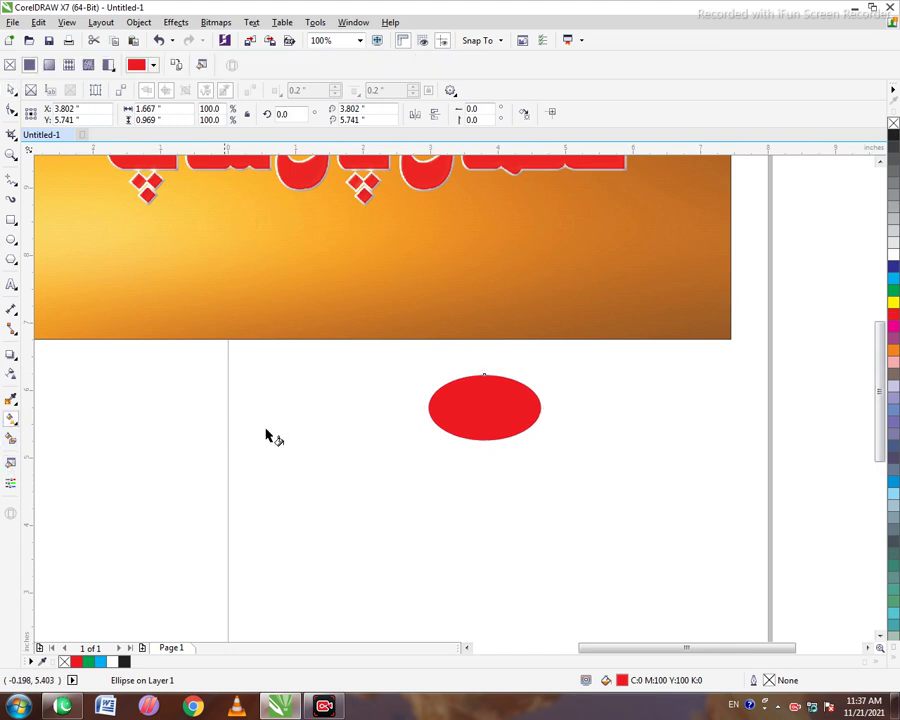
pyautogui.click(49, 64)
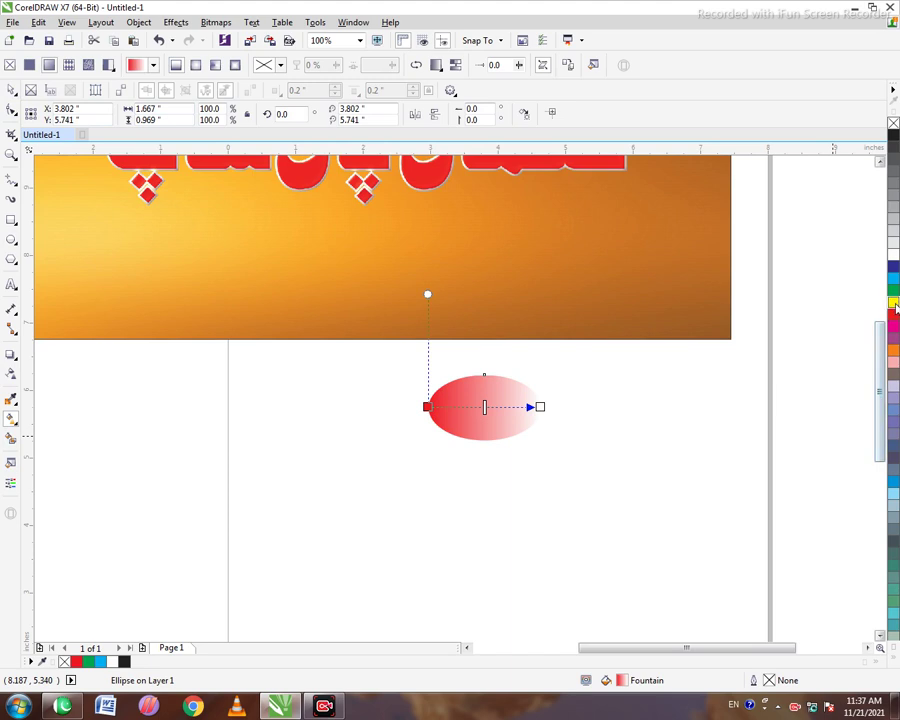
pyautogui.moveTo(895, 303); pyautogui.dragTo(540, 407)
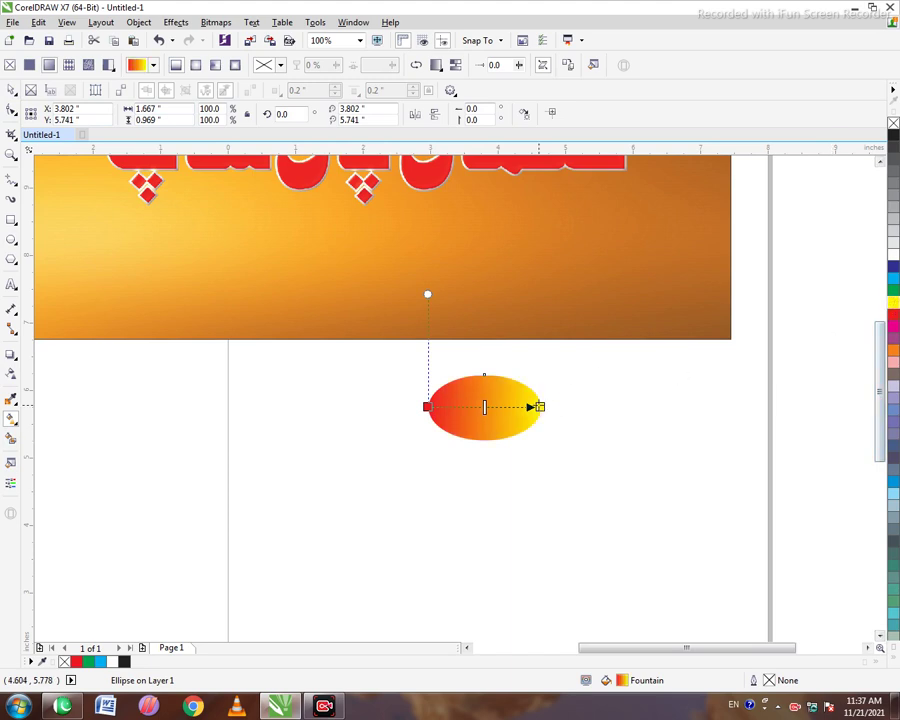
pyautogui.click(11, 90)
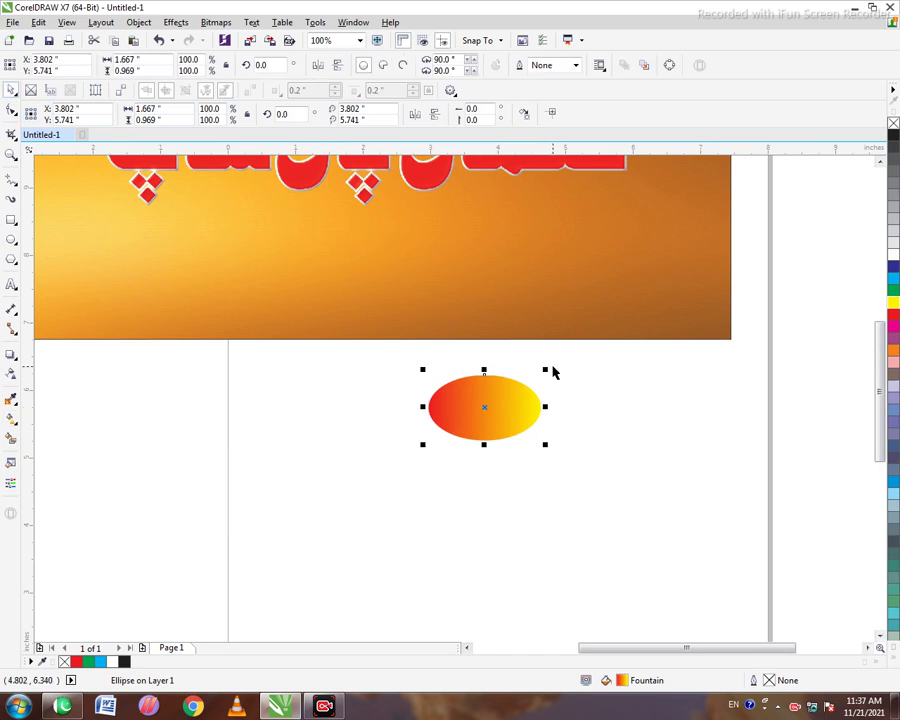
# Add a horizontally mirrored copy of the ellipse, scaled to about 81.2% and centred inside the original
pyautogui.moveTo(547, 370); pyautogui.dragTo(531, 378)
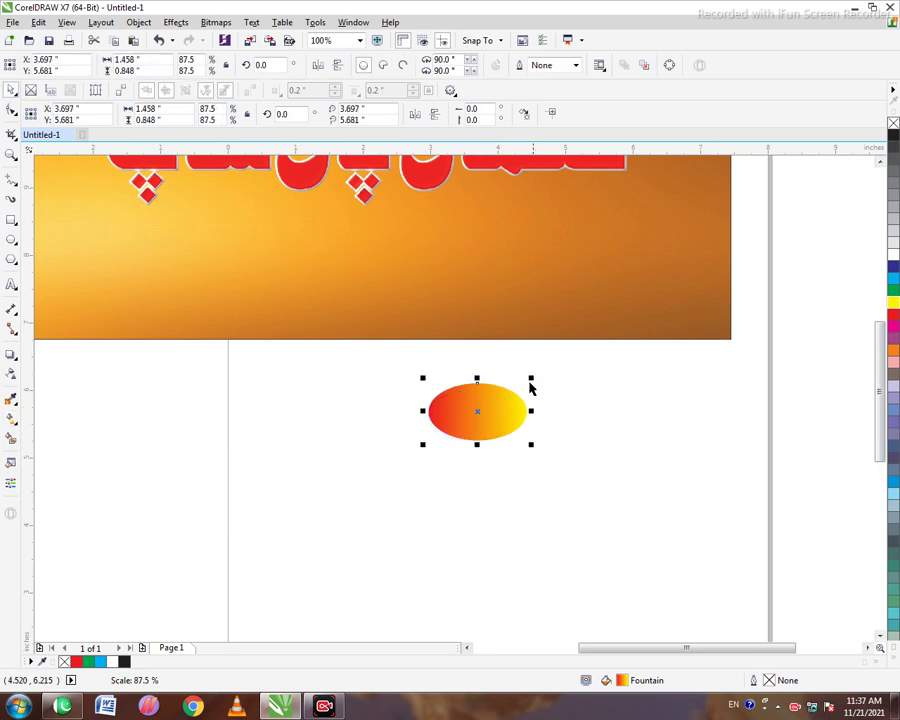
pyautogui.click(158, 40)
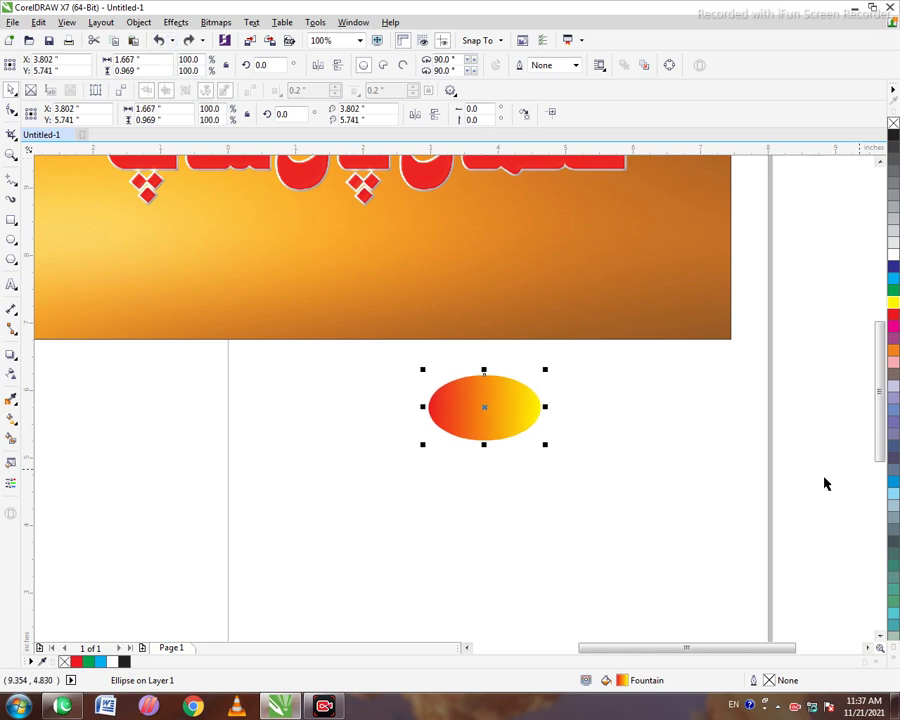
pyautogui.moveTo(547, 370); pyautogui.dragTo(525, 382)
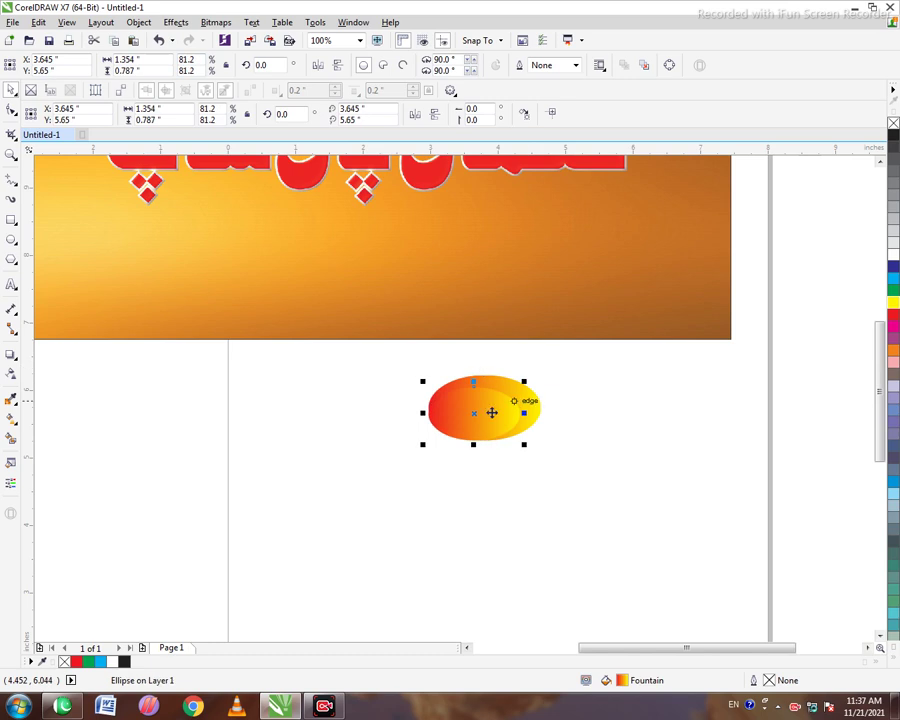
pyautogui.moveTo(474, 414); pyautogui.dragTo(484, 405)
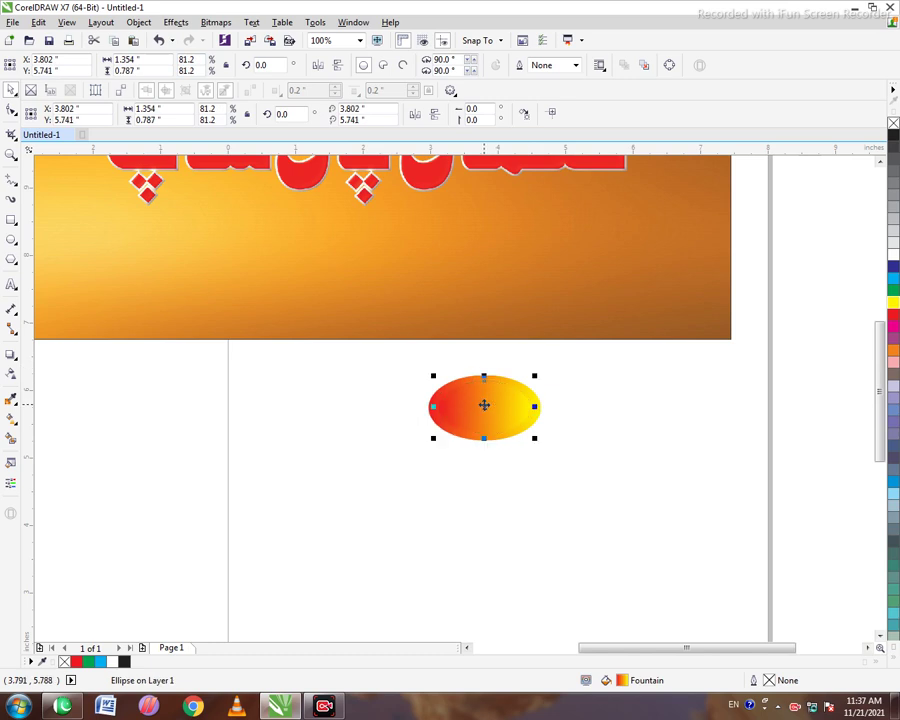
pyautogui.click(316, 68)
pyautogui.click(564, 509)
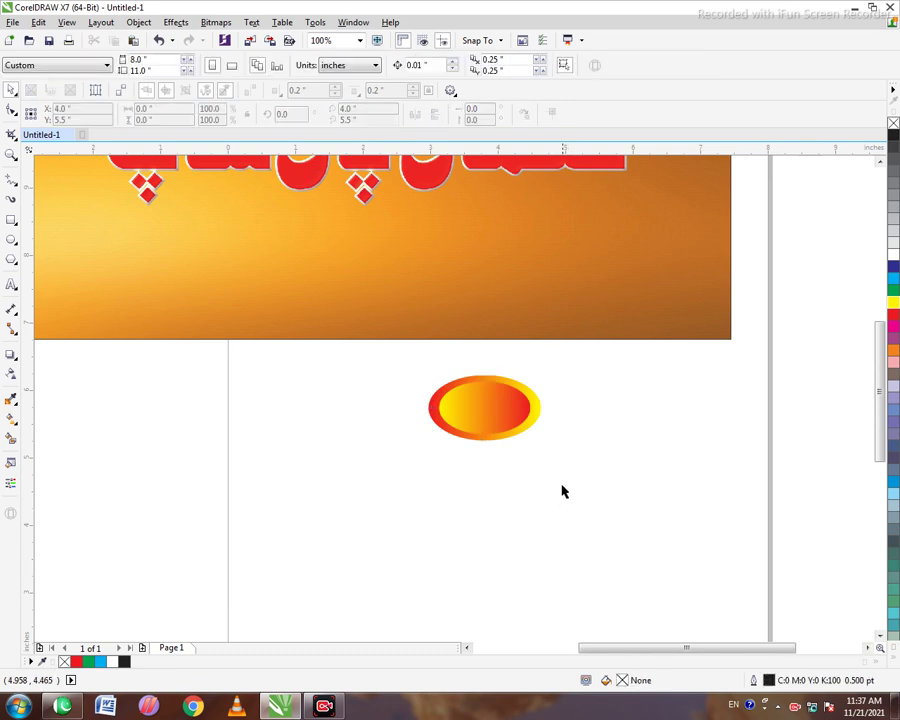
# Group the two ellipses into an oval badge and place a spare copy of it below the banner
pyautogui.scroll(-1, 562, 491)
pyautogui.moveTo(554, 417); pyautogui.dragTo(474, 491)
pyautogui.hotkey('ctrl', 'g')
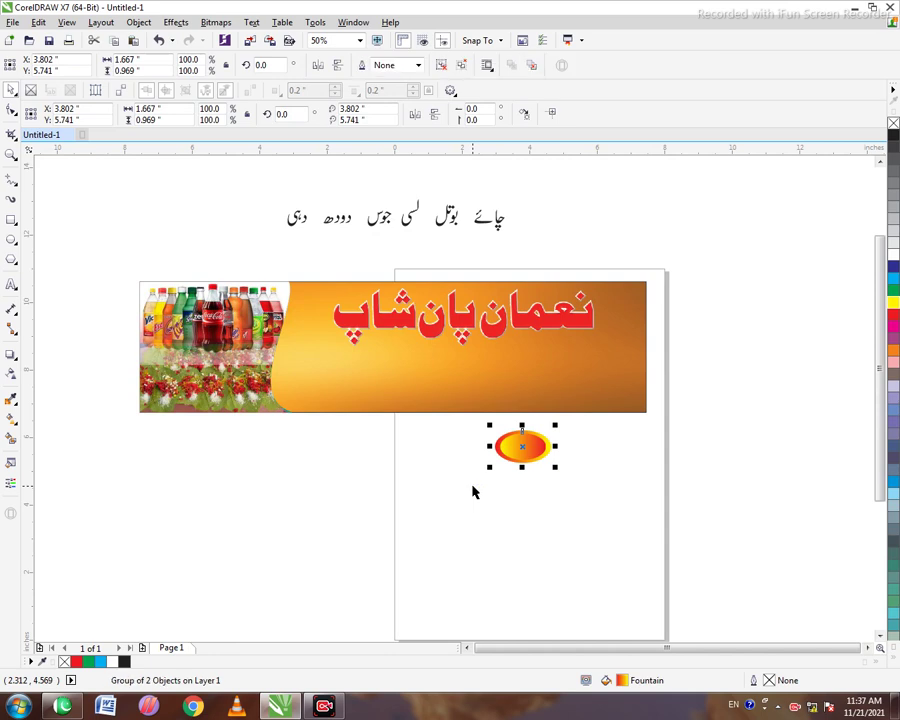
pyautogui.moveTo(530, 435); pyautogui.dragTo(399, 467)
# Move the oval badge onto the banner's right end, just below the start of the shop name
pyautogui.moveTo(515, 443); pyautogui.dragTo(590, 363)
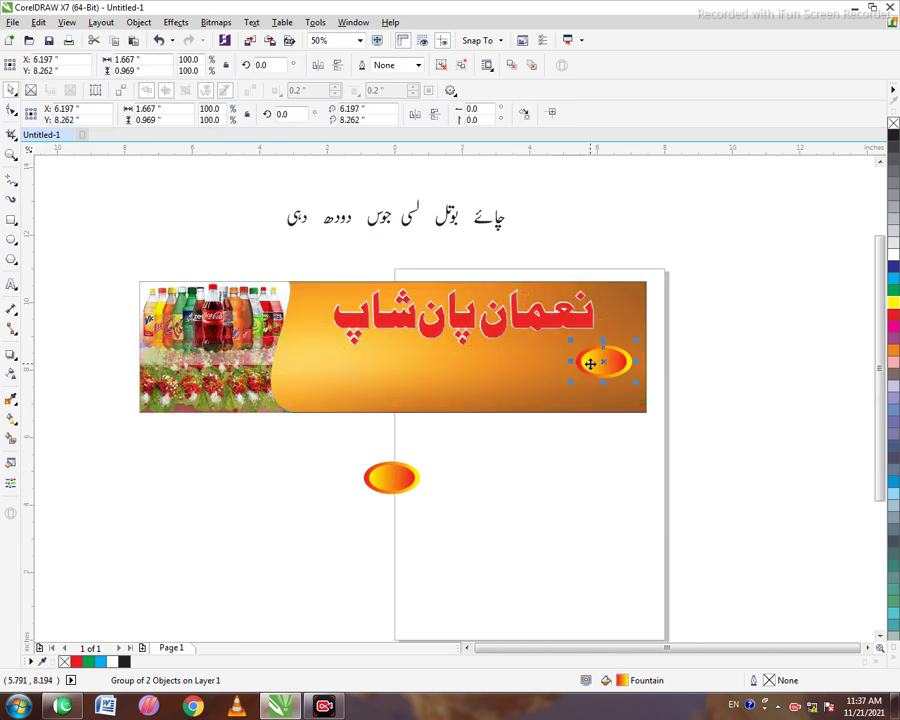
pyautogui.scroll(1, 633, 368)
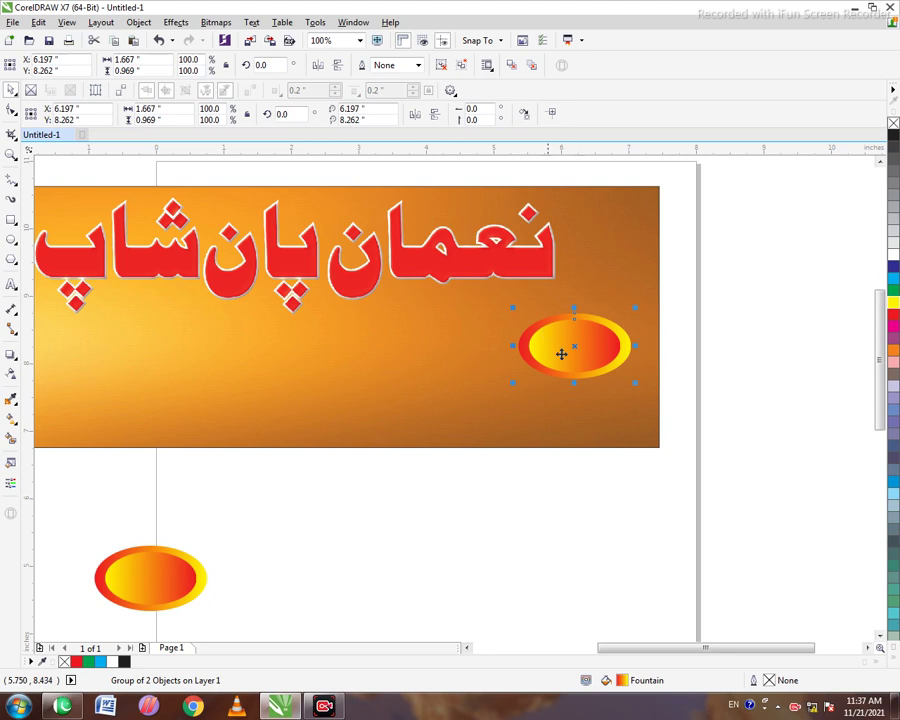
pyautogui.moveTo(576, 342); pyautogui.dragTo(585, 349)
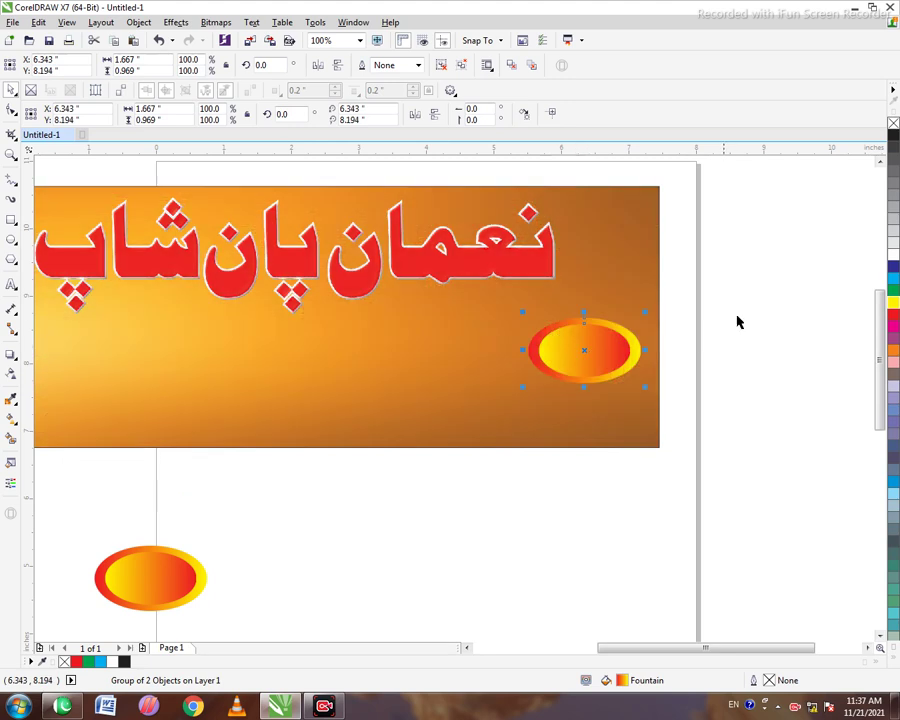
pyautogui.click(740, 322)
pyautogui.scroll(-1, 633, 352)
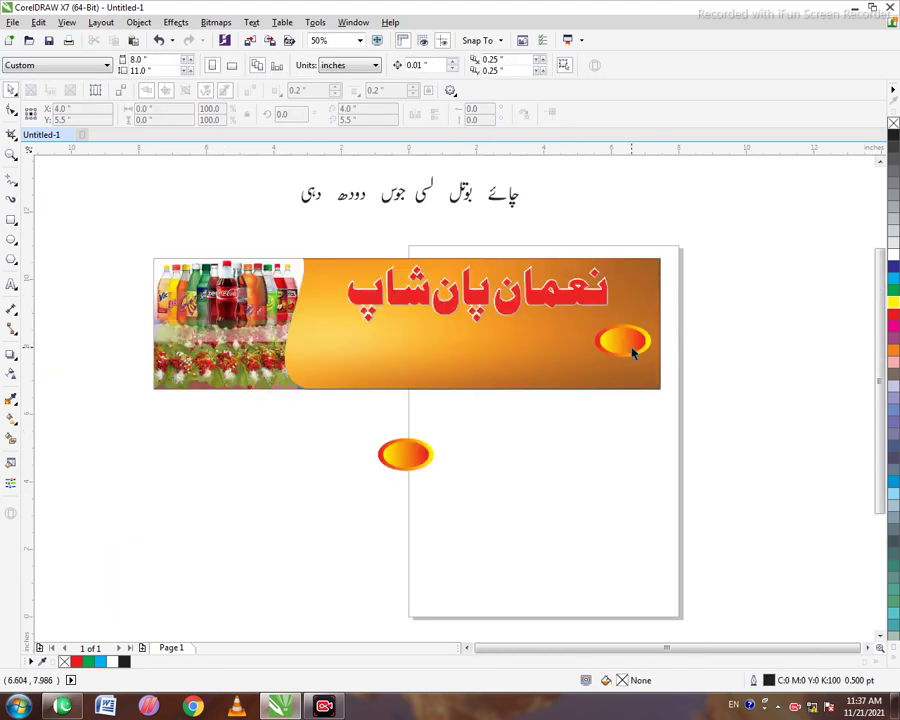
# Duplicate the oval badge on the banner in place and nudge the copy slightly left
pyautogui.click(622, 345)
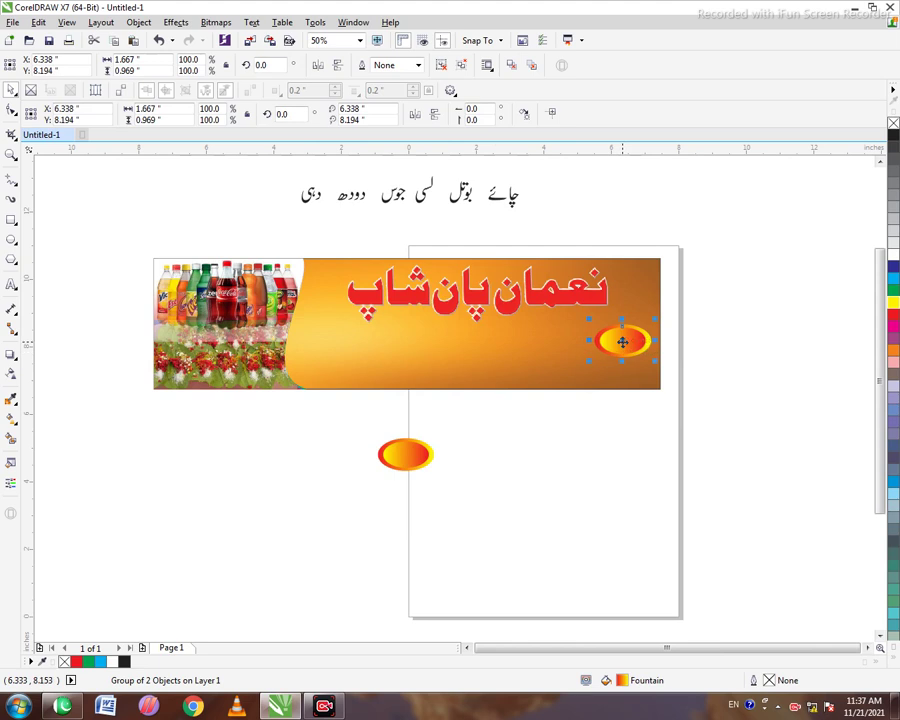
pyautogui.press('Left')
pyautogui.press('Left')
pyautogui.press('Left')
pyautogui.press('Left')
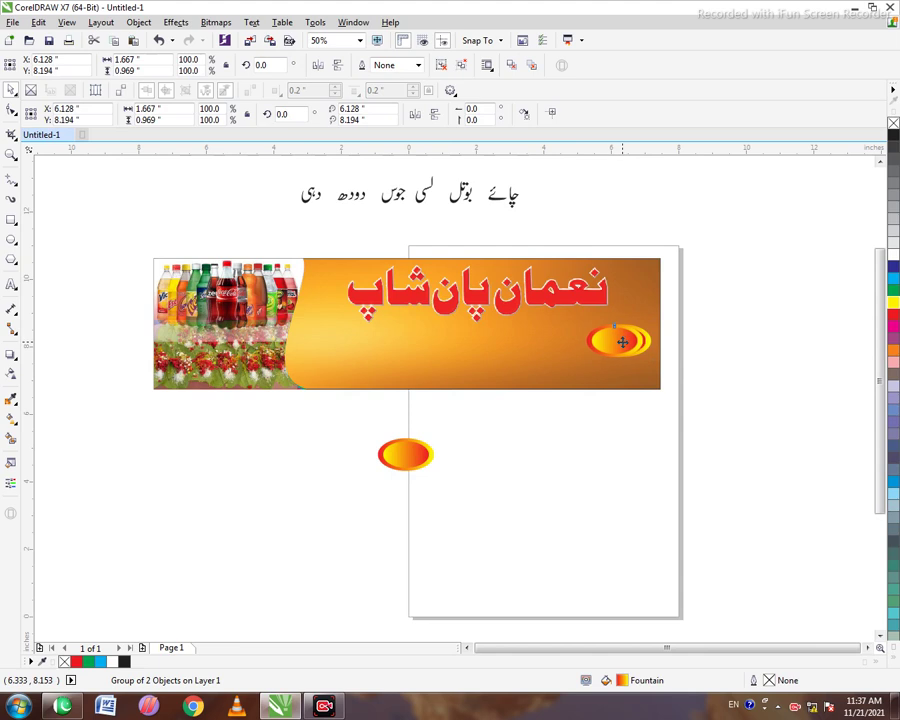
# Try moving the duplicate badge's inner ellipse left on its own, then undo the move
pyautogui.keyDown('ctrl'); pyautogui.click(612, 341); pyautogui.keyUp('ctrl')
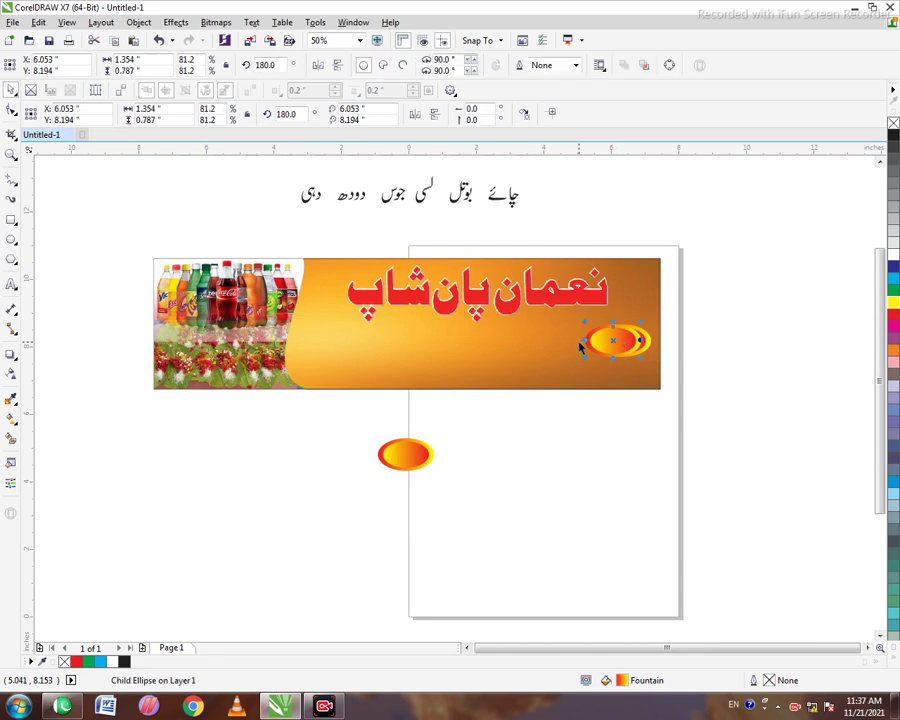
pyautogui.moveTo(612, 341); pyautogui.dragTo(553, 341)
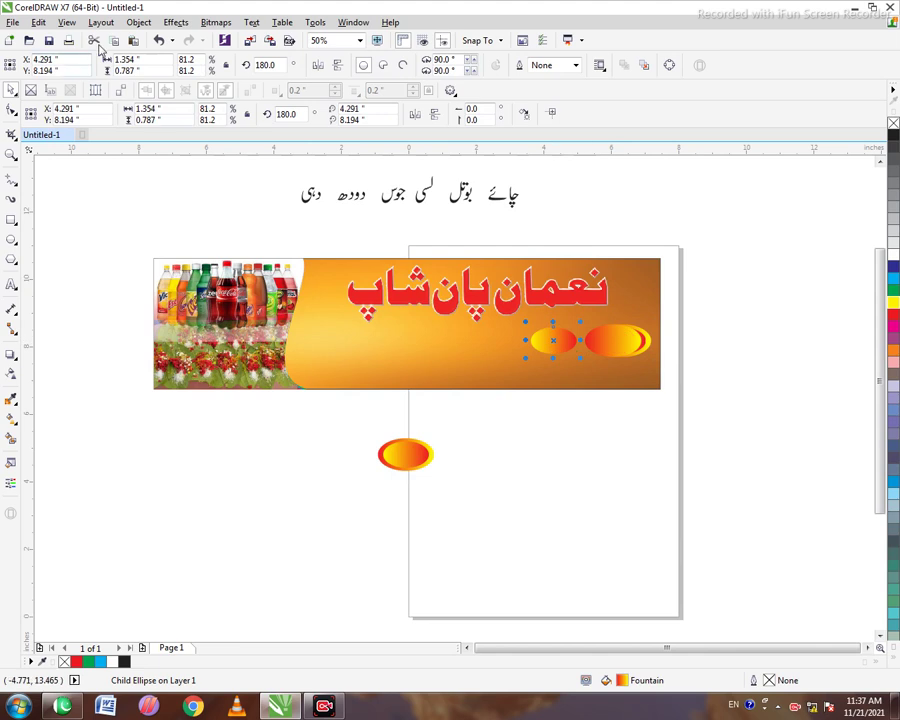
pyautogui.click(158, 41)
pyautogui.click(158, 41)
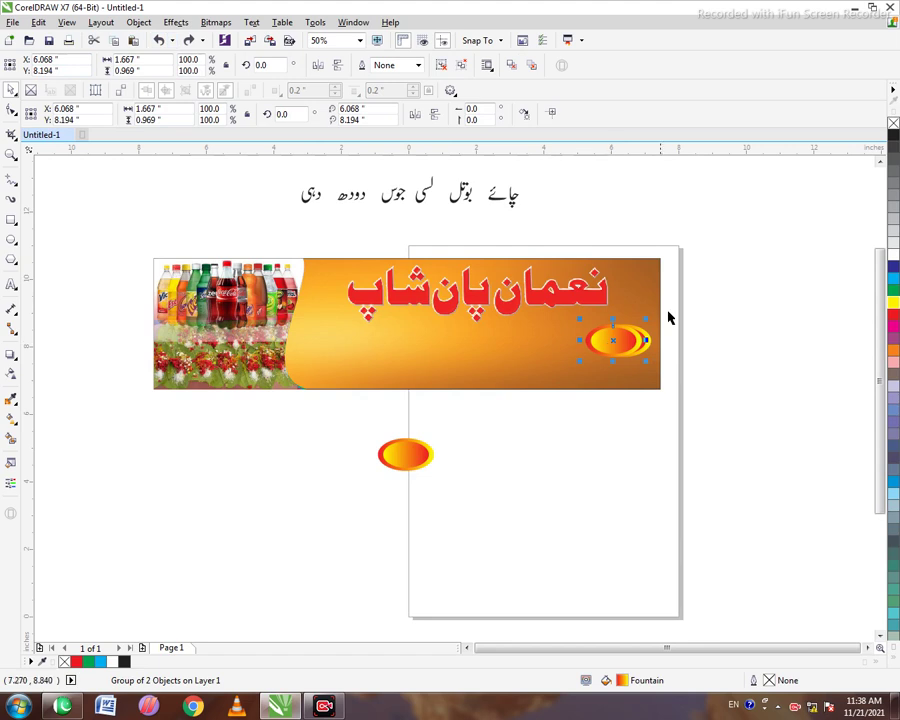
# Move the duplicate badge left of the first one, then try shifting its inner ellipse right and undo the shift
pyautogui.click(614, 341)
pyautogui.moveTo(614, 341); pyautogui.dragTo(550, 337)
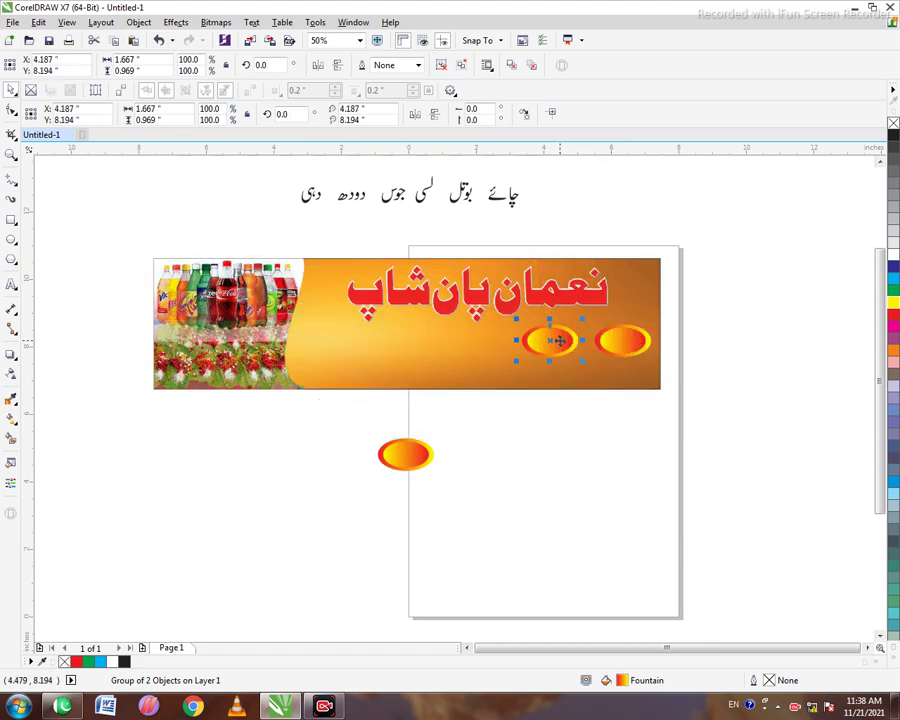
pyautogui.keyDown('ctrl'); pyautogui.click(566, 340); pyautogui.keyUp('ctrl')
pyautogui.moveTo(553, 340); pyautogui.dragTo(561, 340)
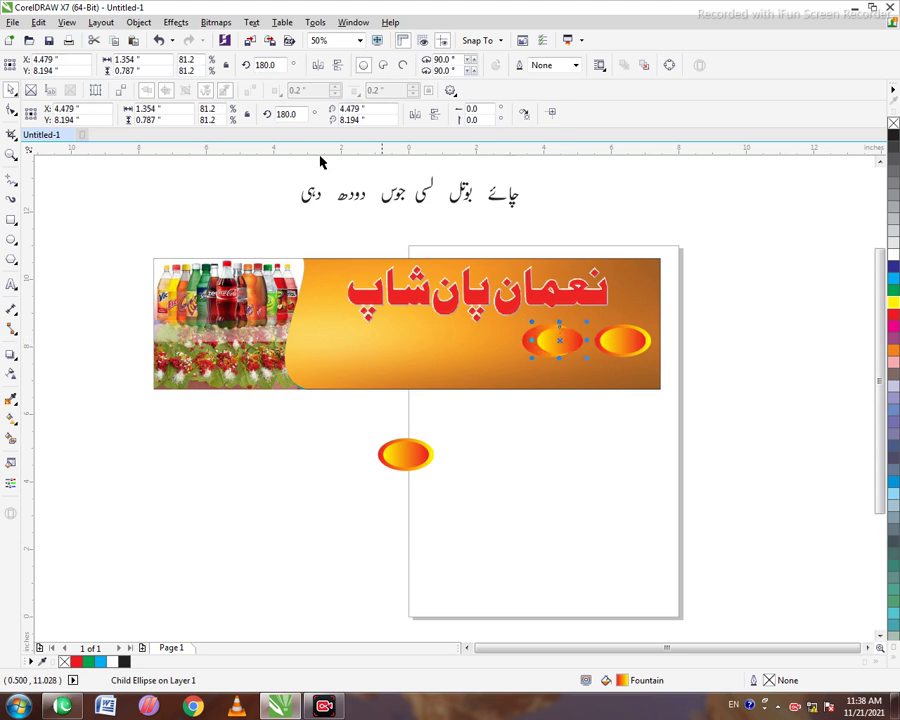
pyautogui.hotkey('ctrl', 'z')
# Try nudging the duplicate badge's inner ellipse to the right inside its outer oval, then undo the nudging
pyautogui.moveTo(594, 449); pyautogui.dragTo(515, 320)
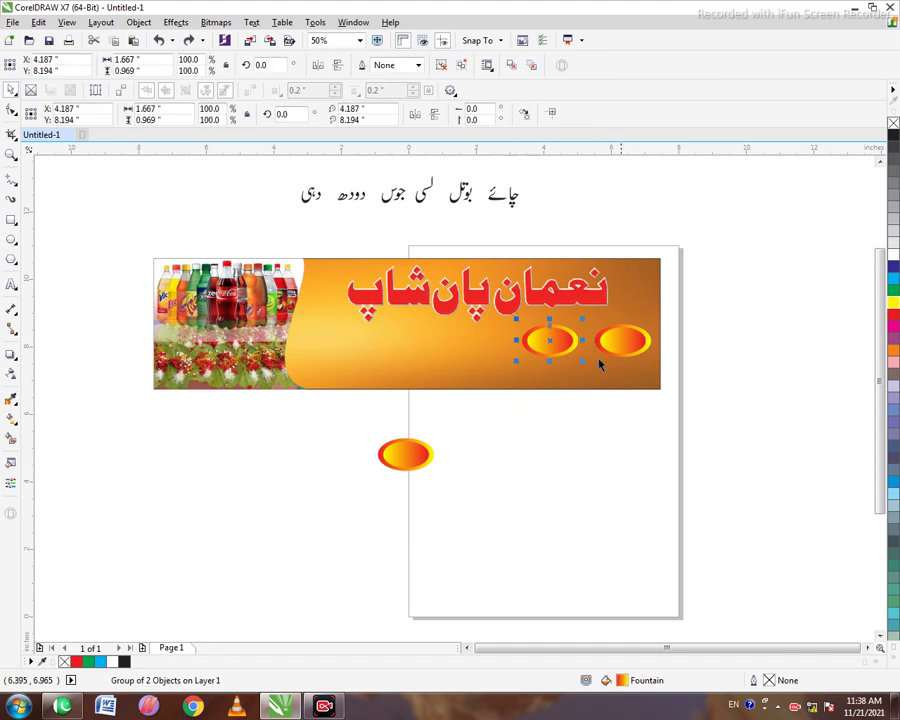
pyautogui.keyDown('ctrl'); pyautogui.click(550, 340); pyautogui.keyUp('ctrl')
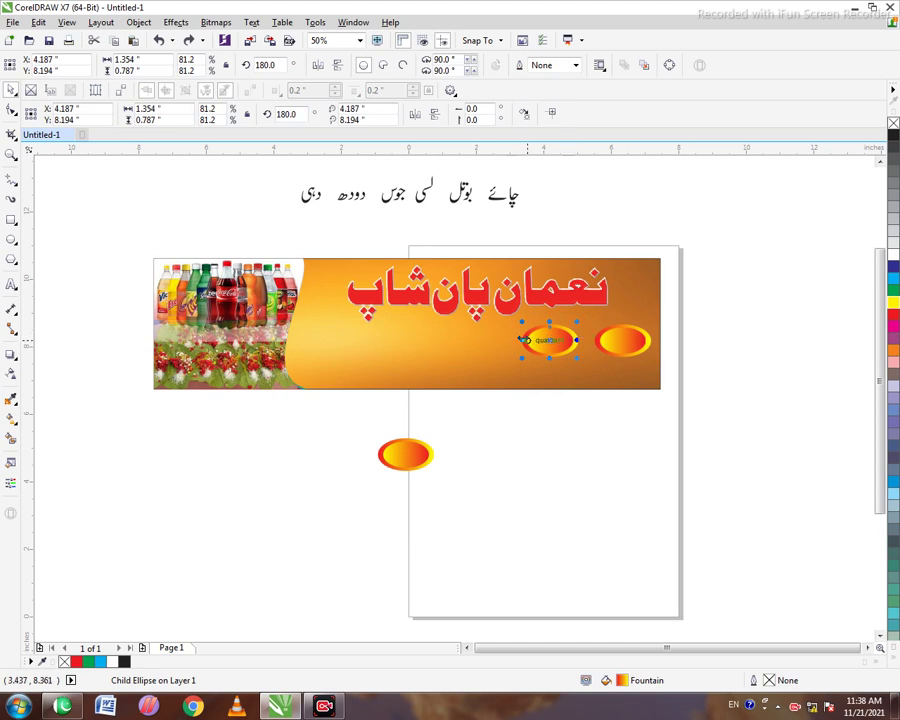
pyautogui.press('Right')
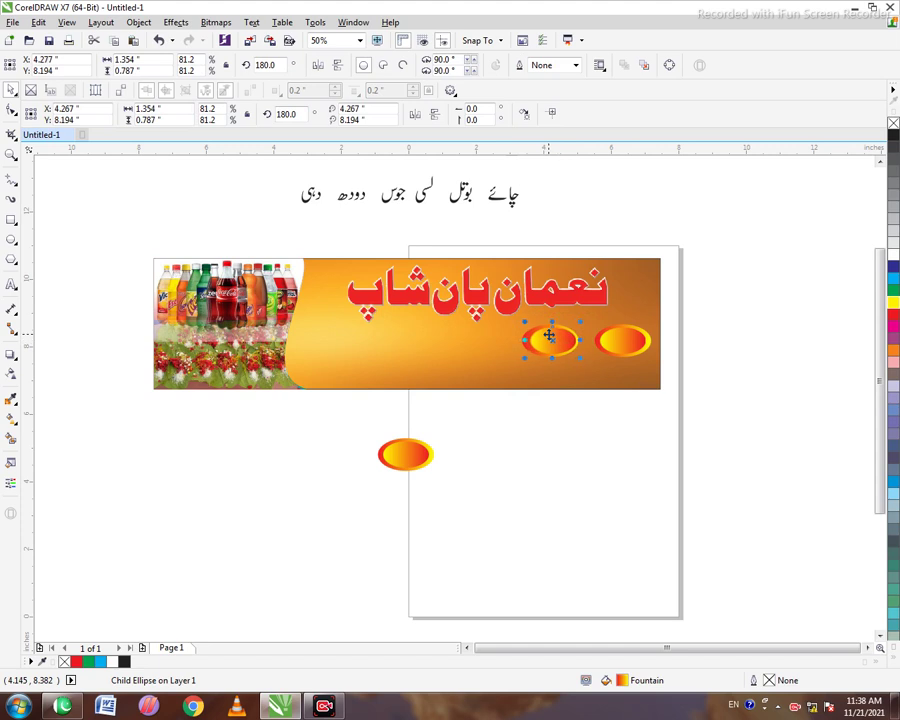
pyautogui.press('Right')
pyautogui.press('Right')
pyautogui.press('Right')
pyautogui.press('Right')
pyautogui.click(158, 40)
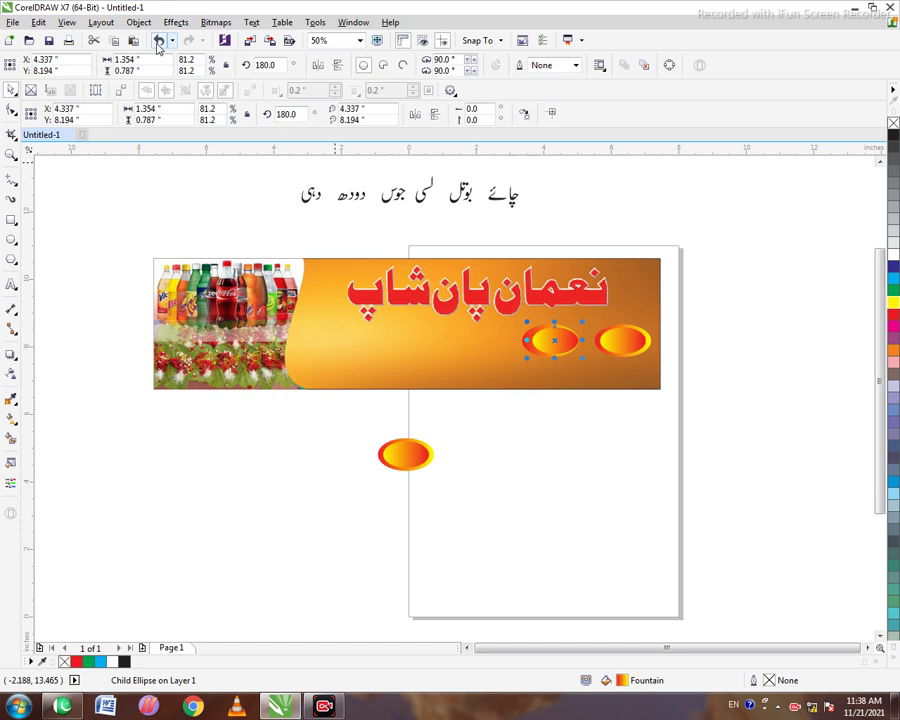
# Try returning the duplicate badge onto the first one and pulling its inner ellipse out leftward, then delete the duplicate
pyautogui.click(493, 317)
pyautogui.moveTo(561, 340); pyautogui.dragTo(634, 340)
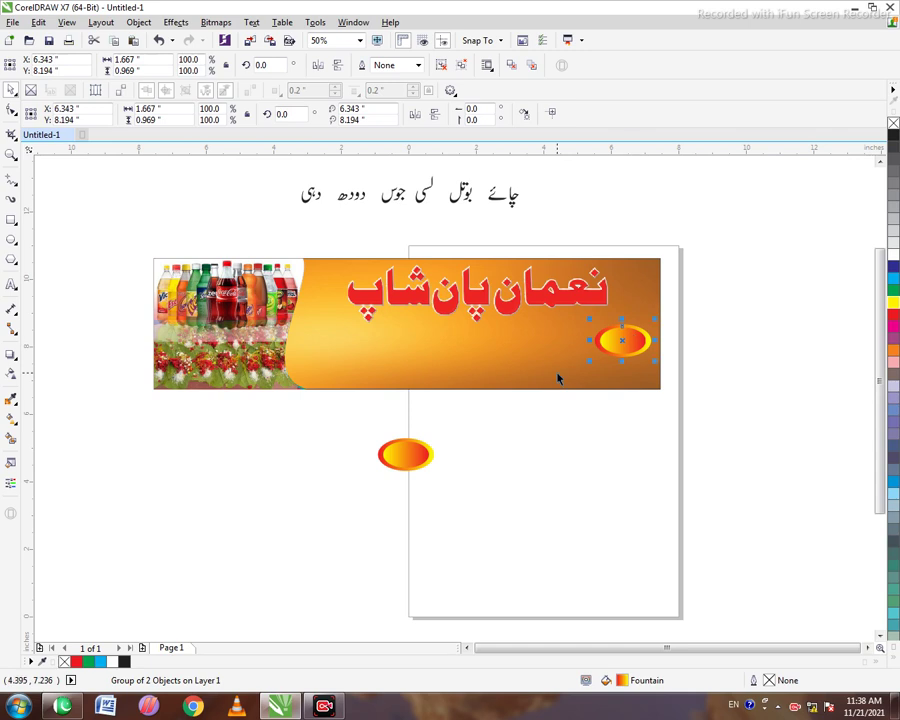
pyautogui.keyDown('ctrl'); pyautogui.click(624, 340); pyautogui.keyUp('ctrl')
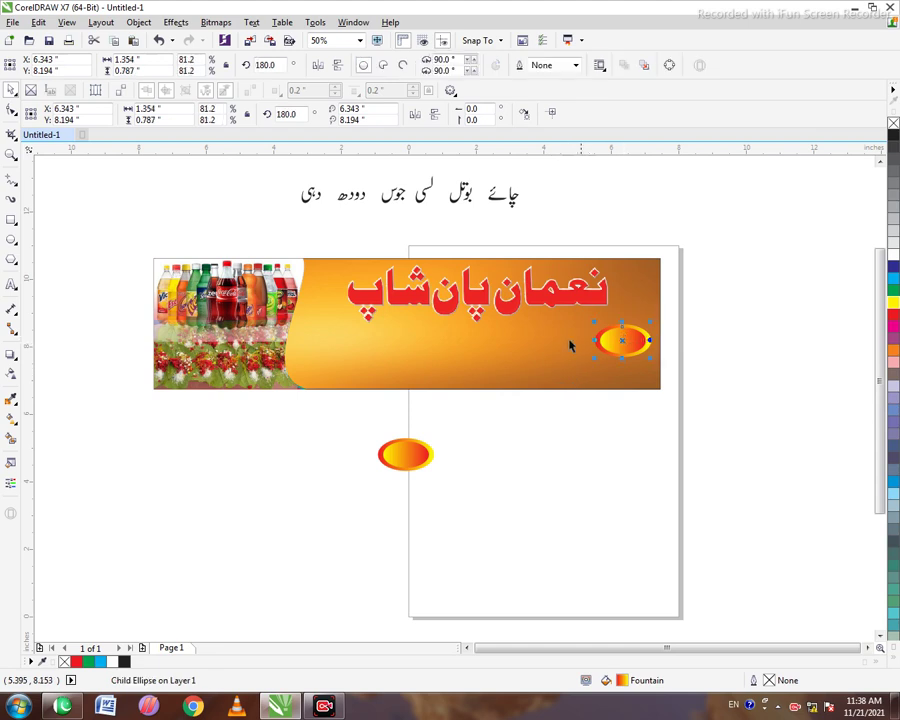
pyautogui.moveTo(620, 342); pyautogui.dragTo(566, 343)
pyautogui.moveTo(631, 345); pyautogui.dragTo(540, 357)
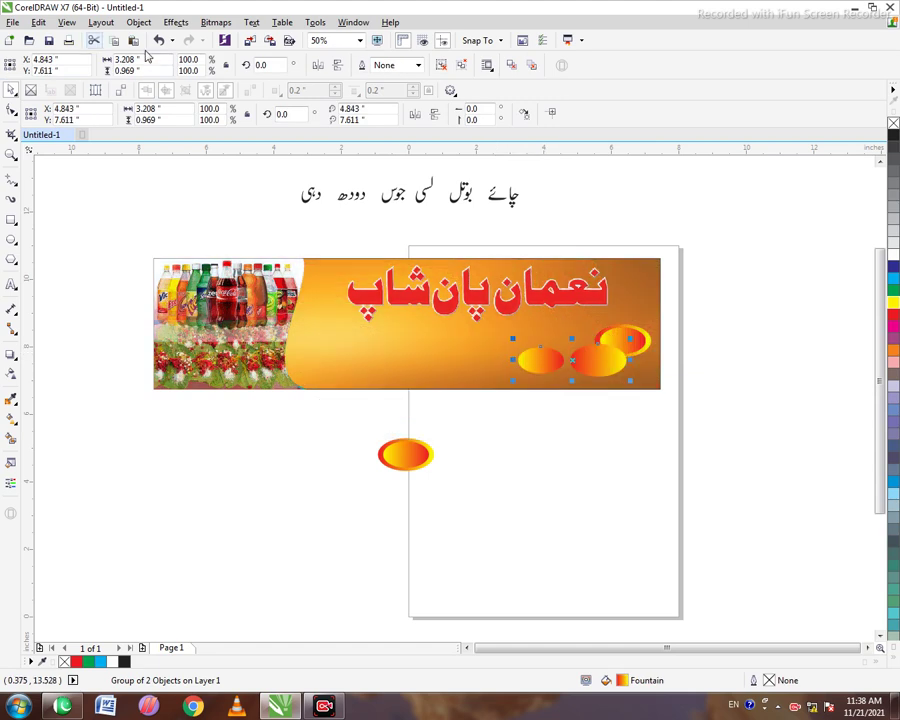
pyautogui.press('Delete')
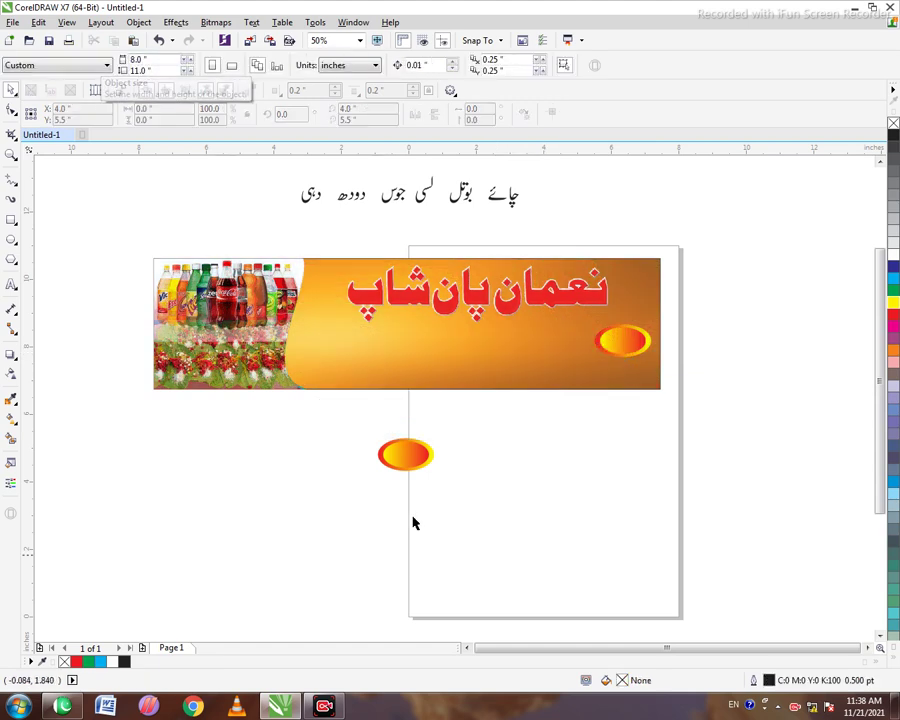
# Move the spare oval badge from below the banner to just left of the badge at the banner's right end
pyautogui.moveTo(419, 456); pyautogui.dragTo(566, 347)
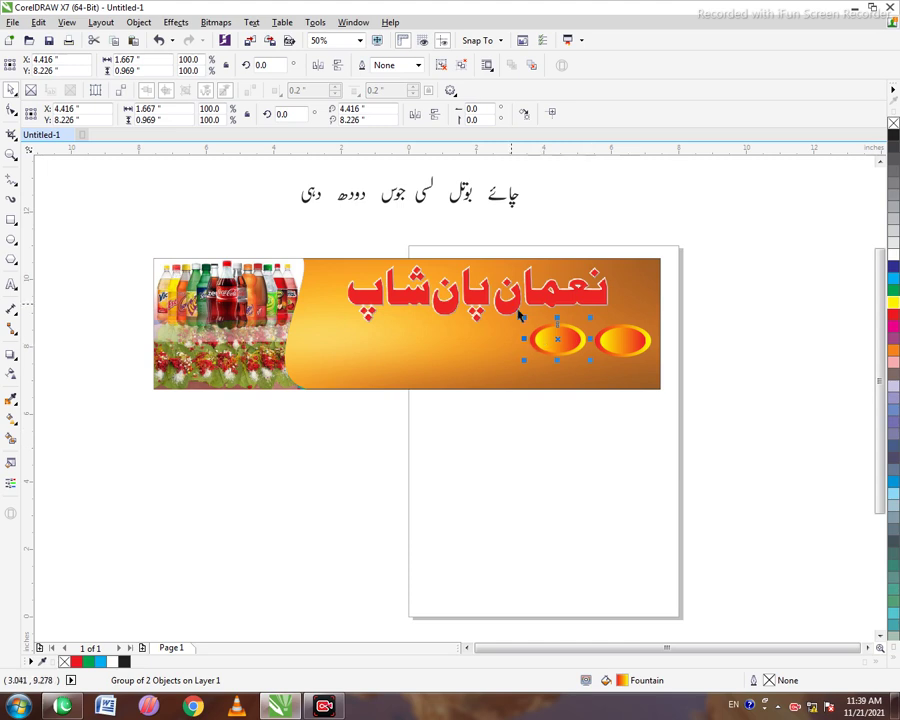
# Place another badge left of the second one on the banner, then try pulling its inner ellipse out leftward and undo that
pyautogui.moveTo(560, 344); pyautogui.dragTo(497, 342)
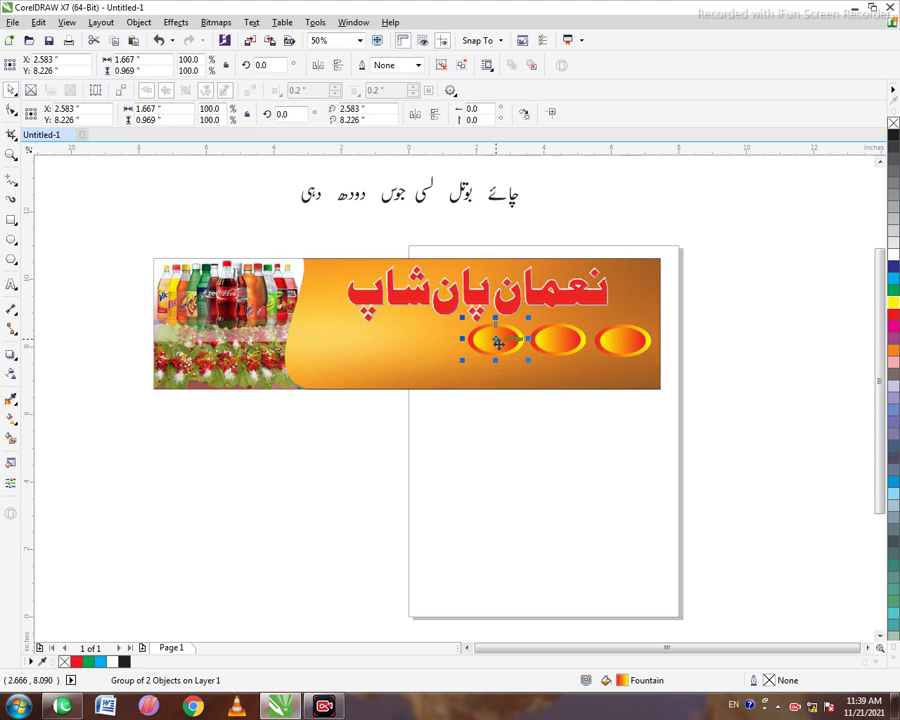
pyautogui.keyDown('ctrl'); pyautogui.click(497, 342); pyautogui.keyUp('ctrl')
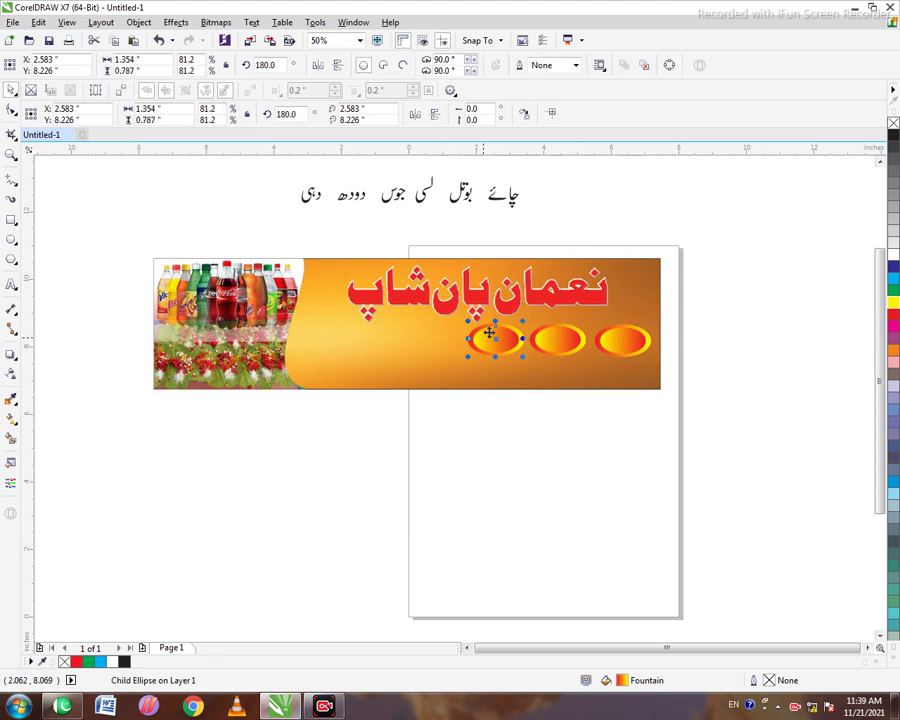
pyautogui.moveTo(495, 338); pyautogui.dragTo(435, 340)
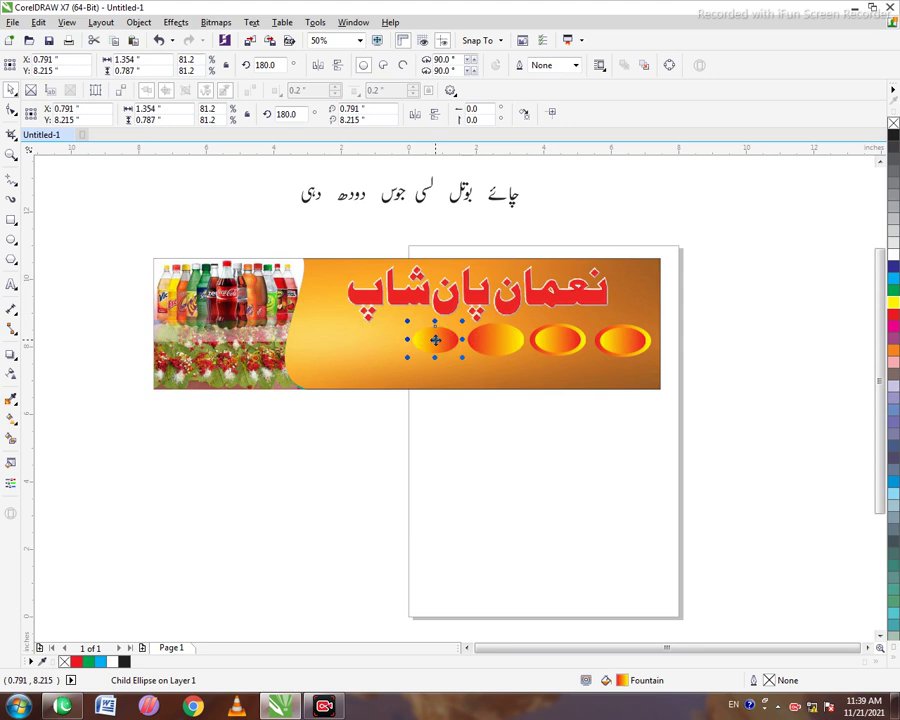
pyautogui.click(158, 40)
# Pull the inner ellipse out leftward from a badge copy below the banner and ungroup the two ellipses
pyautogui.click(547, 341)
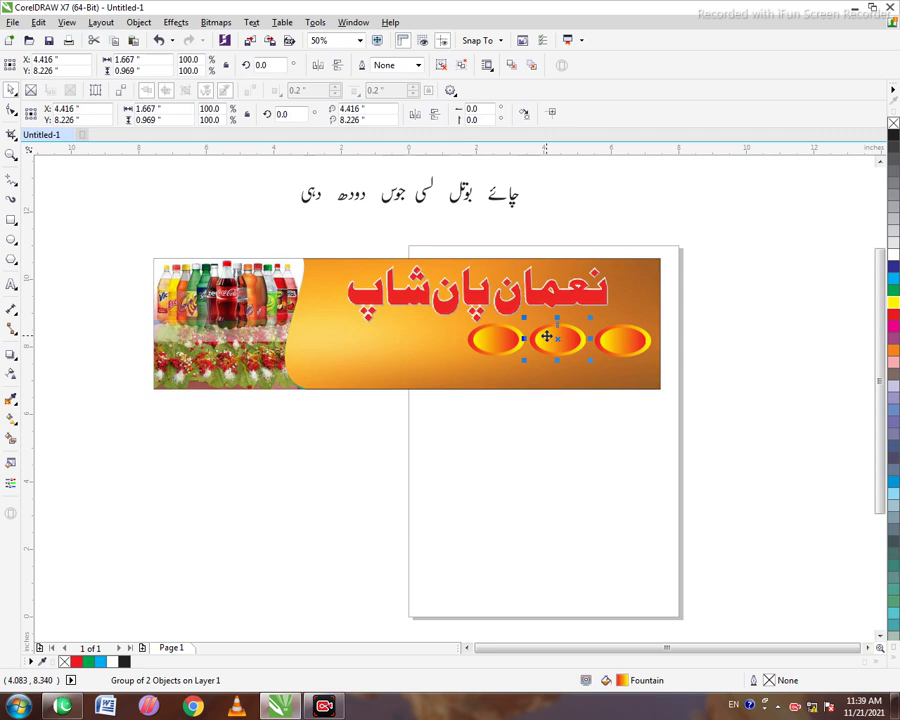
pyautogui.keyDown('ctrl'); pyautogui.click(559, 341); pyautogui.keyUp('ctrl')
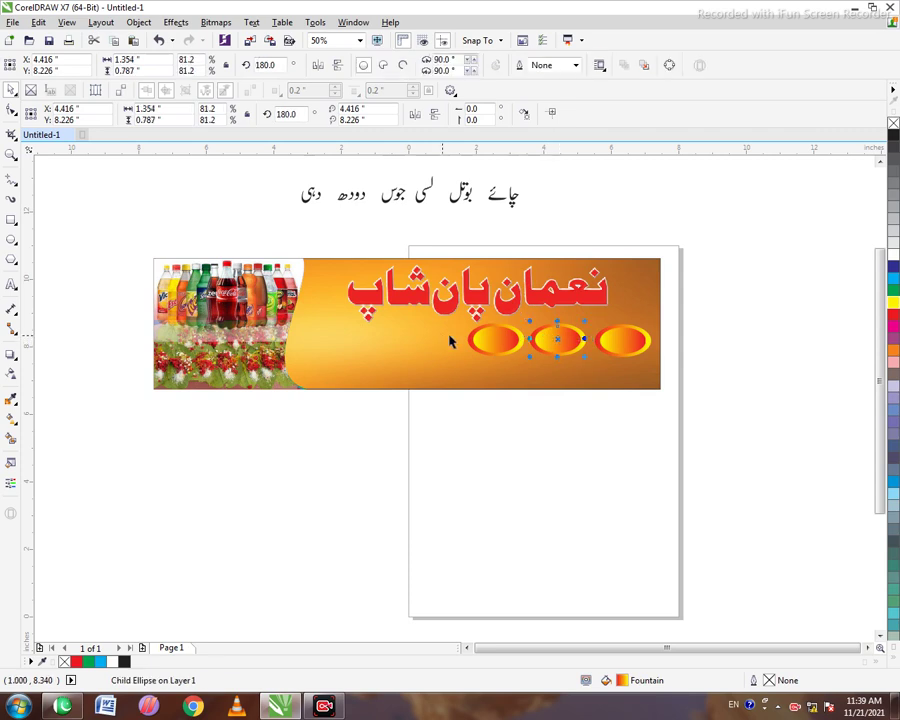
pyautogui.moveTo(555, 340); pyautogui.dragTo(462, 474)
pyautogui.click(398, 530)
pyautogui.moveTo(340, 474); pyautogui.dragTo(420, 474)
pyautogui.click(428, 512)
pyautogui.click(421, 471)
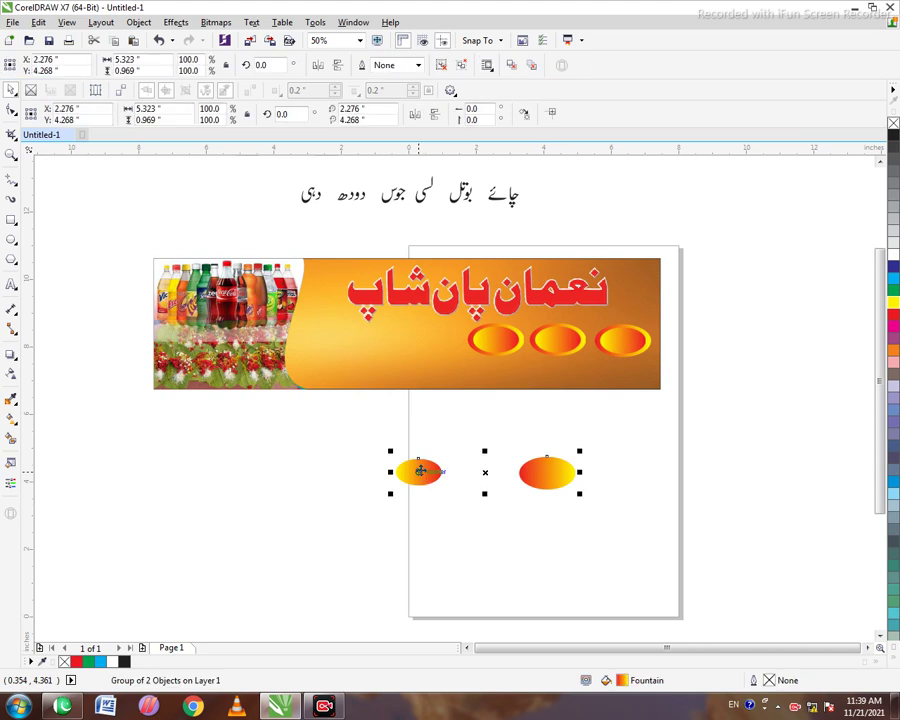
pyautogui.hotkey('ctrl', 'u')
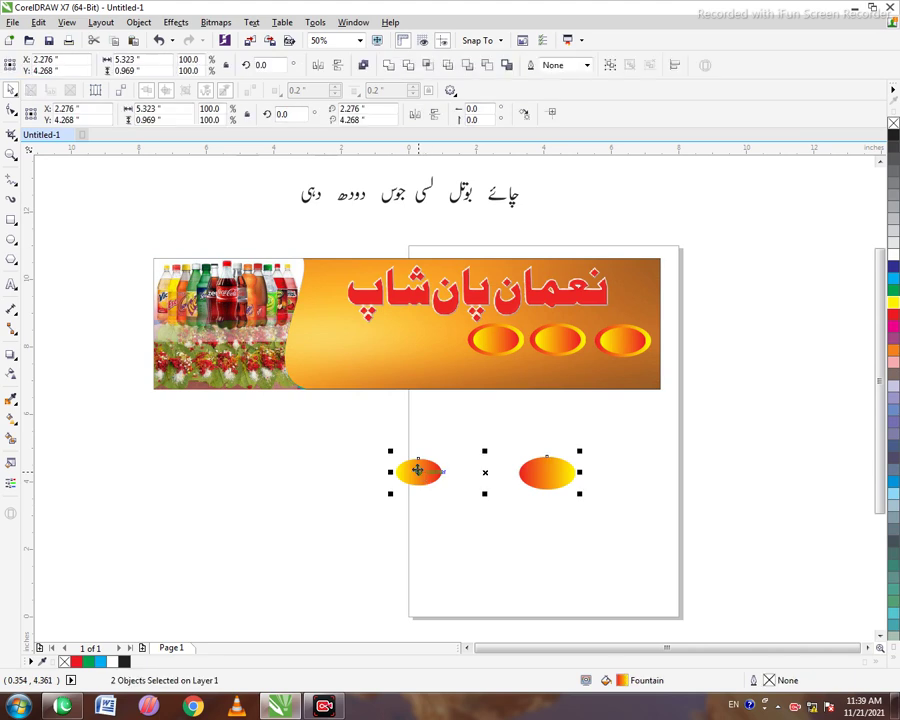
# Move the inner ellipse back inside its outer oval below the banner and group the two into one badge
pyautogui.click(452, 528)
pyautogui.moveTo(562, 480)
pyautogui.mouseDown()
pyautogui.moveTo(562, 494)
pyautogui.moveTo(555, 473)
pyautogui.moveTo(557, 480)
pyautogui.mouseUp()
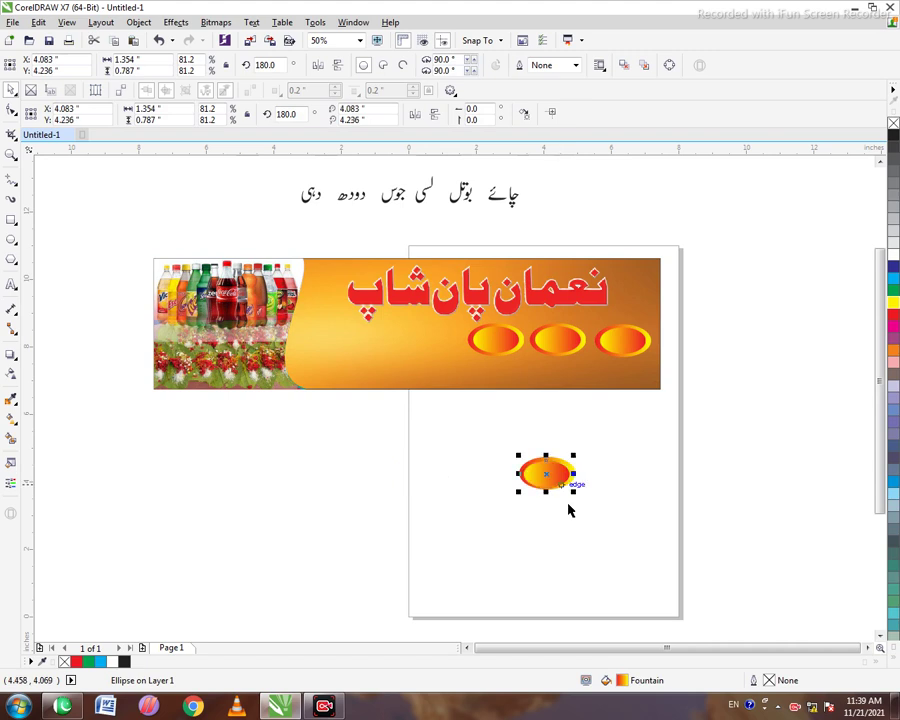
pyautogui.click(570, 510)
pyautogui.moveTo(591, 438); pyautogui.dragTo(503, 524)
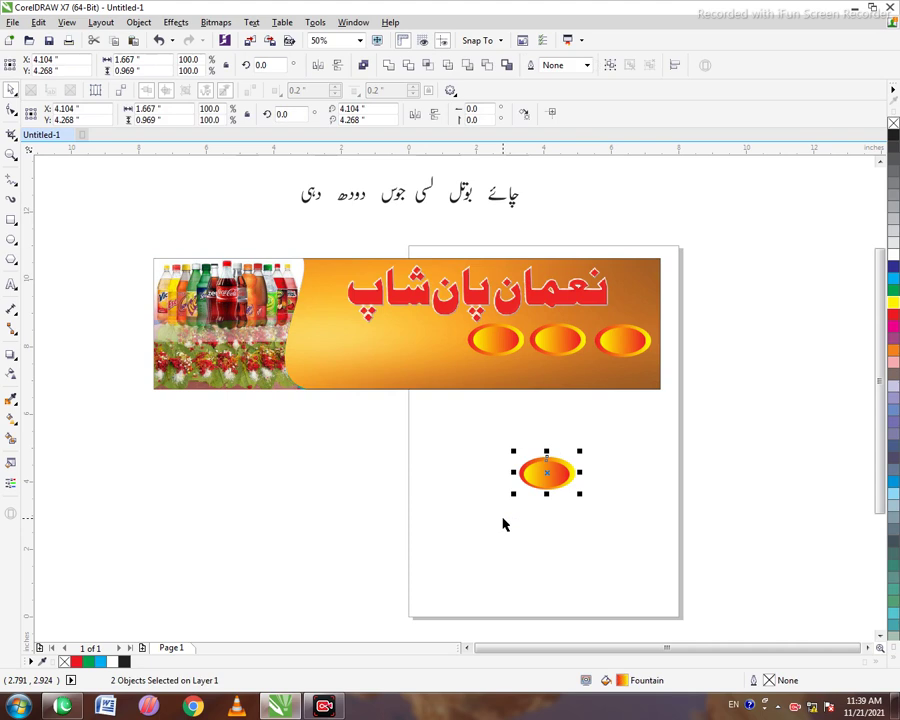
pyautogui.hotkey('ctrl', 'g')
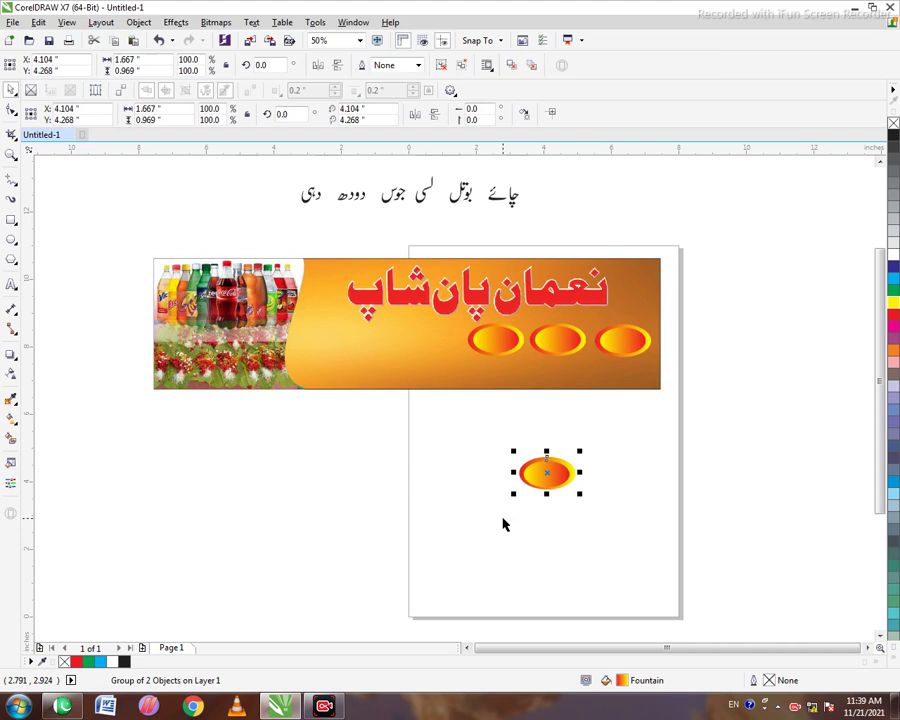
# Duplicate the regrouped badge twice and place all three badges on the banner, extending the row leftward to six badges
pyautogui.moveTo(549, 476); pyautogui.dragTo(414, 482)
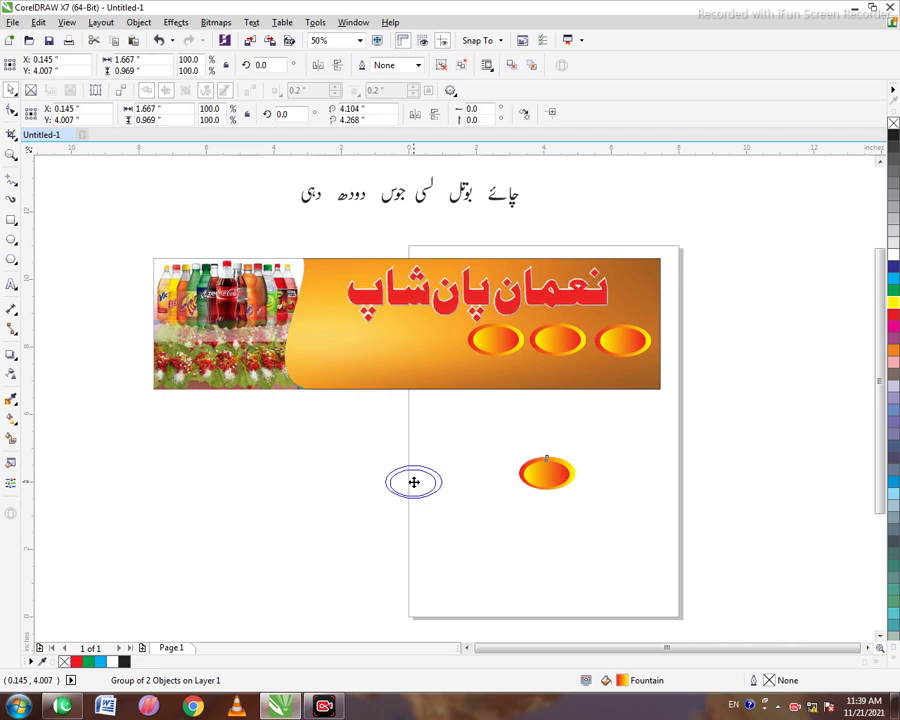
pyautogui.rightClick(414, 482)
pyautogui.moveTo(541, 472); pyautogui.dragTo(432, 341)
pyautogui.rightClick(503, 528)
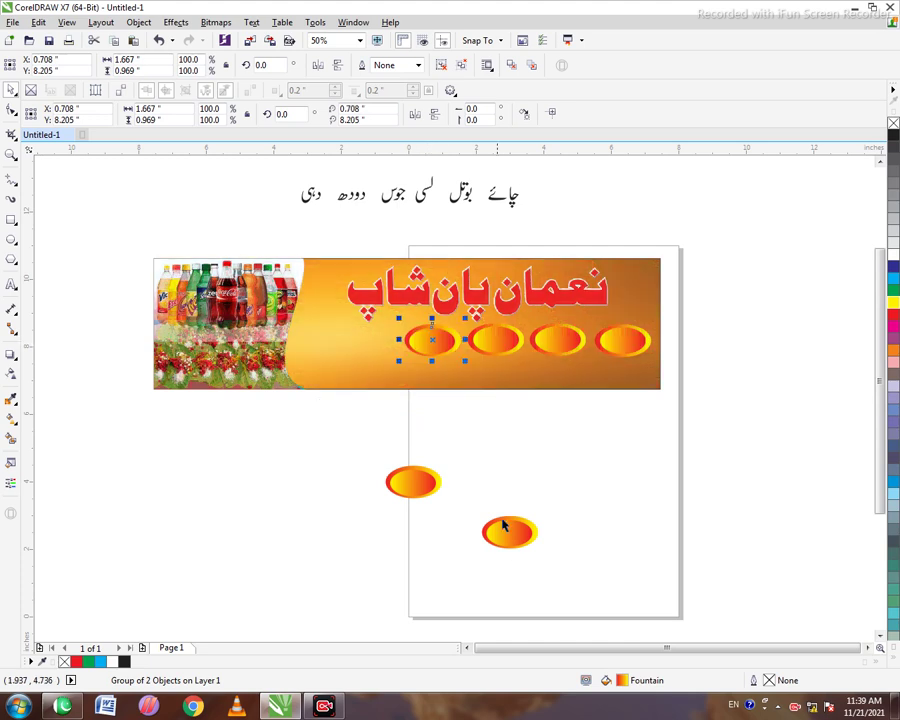
pyautogui.moveTo(505, 537); pyautogui.dragTo(371, 343)
pyautogui.moveTo(410, 465); pyautogui.dragTo(301, 341)
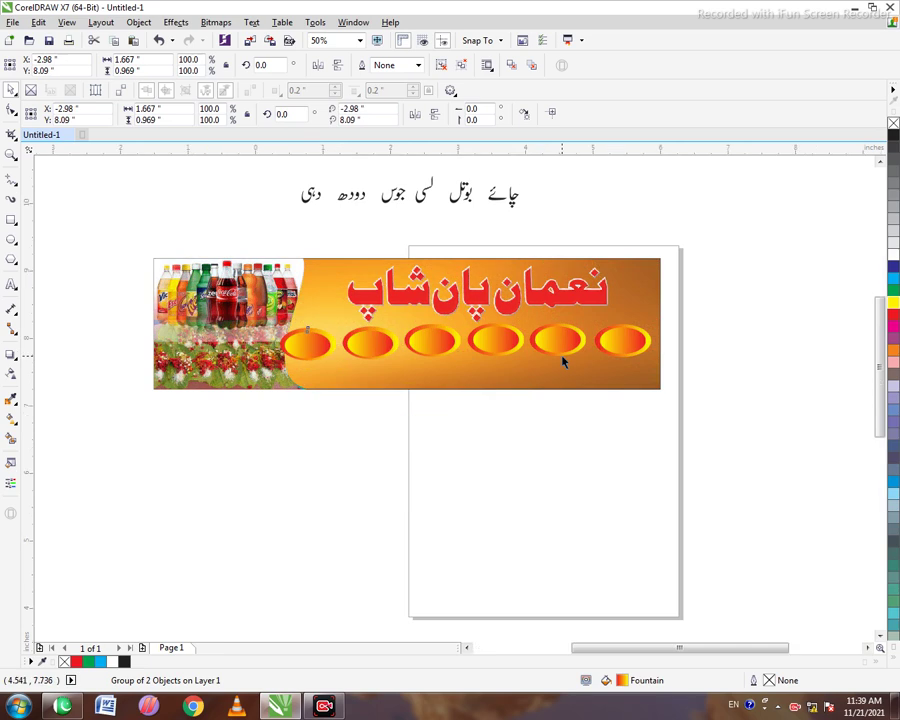
# Nudge the rightmost badge slightly to the right, closer to the banner's right end
pyautogui.scroll(1, 562, 362)
pyautogui.click(667, 331)
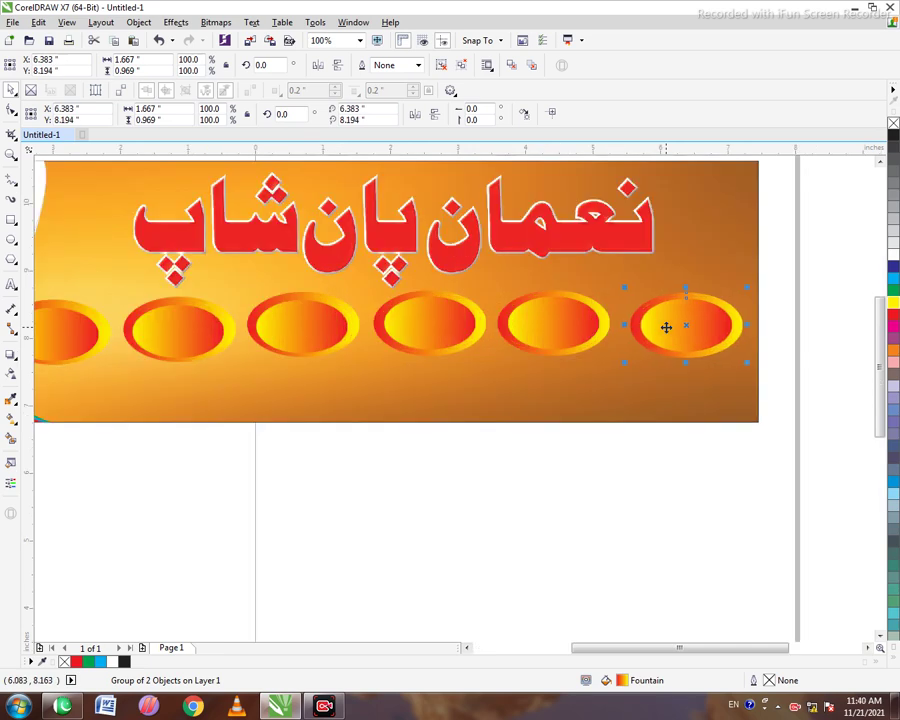
pyautogui.press('Right')
pyautogui.press('Right')
pyautogui.press('Right')
pyautogui.press('Right')
pyautogui.press('Right')
# Nudge the second badge from the right rightward and slightly down, level with the rightmost badge and close beside it
pyautogui.click(552, 318)
pyautogui.press('Right')
pyautogui.press('Right')
pyautogui.press('Right')
pyautogui.press('Right')
pyautogui.press('Right')
pyautogui.press('Right')
pyautogui.press('Right')
pyautogui.press('Right')
pyautogui.press('Right')
pyautogui.press('Right')
pyautogui.press('Right')
pyautogui.press('Right')
pyautogui.press('Right')
pyautogui.press('Right')
pyautogui.press('Right')
pyautogui.press('Right')
pyautogui.press('Right')
pyautogui.press('Right')
pyautogui.press('Right')
pyautogui.press('Down')
pyautogui.press('Down')
pyautogui.press('Down')
pyautogui.press('Down')
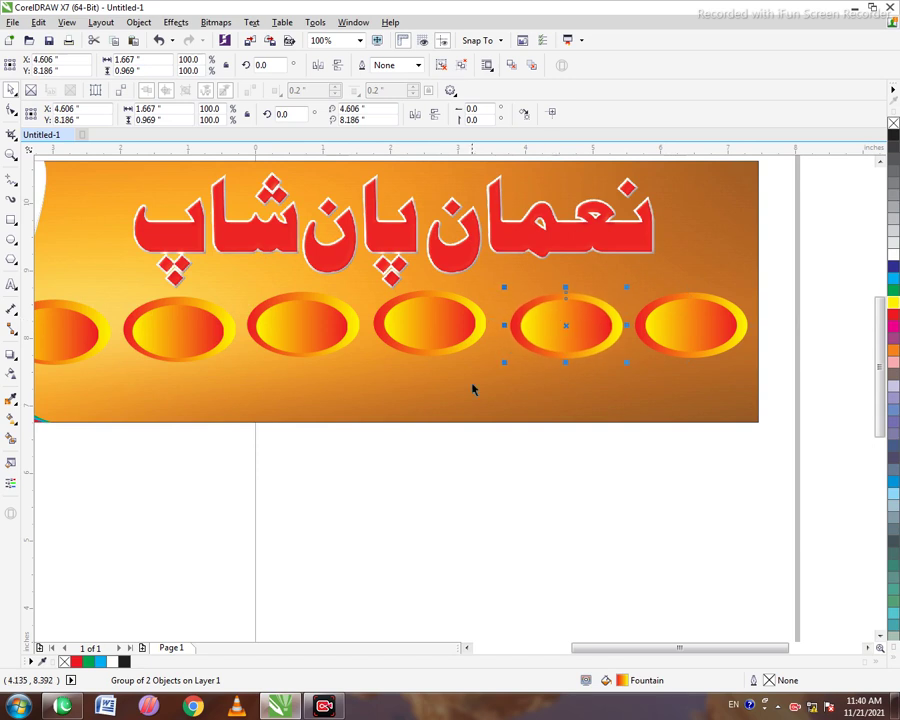
# Nudge the third badge from the right rightward and slightly up, toward the second badge
pyautogui.click(439, 325)
pyautogui.press('Right')
pyautogui.press('Right')
pyautogui.press('Right')
pyautogui.press('Right')
pyautogui.press('Right')
pyautogui.press('Right')
pyautogui.press('Up')
pyautogui.press('Up')
pyautogui.press('Right')
pyautogui.press('Right')
pyautogui.press('Right')
pyautogui.press('Right')
pyautogui.press('Right')
pyautogui.press('Right')
pyautogui.press('Right')
pyautogui.press('Right')
pyautogui.press('Right')
pyautogui.press('Right')
pyautogui.press('Right')
pyautogui.press('Right')
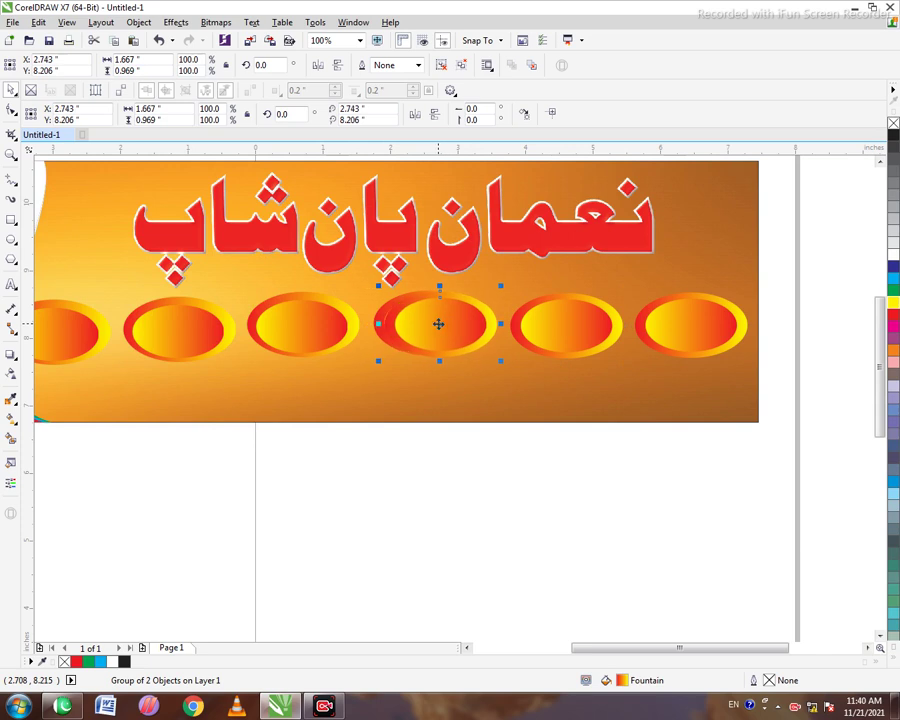
pyautogui.press('Right')
pyautogui.press('Right')
pyautogui.press('Right')
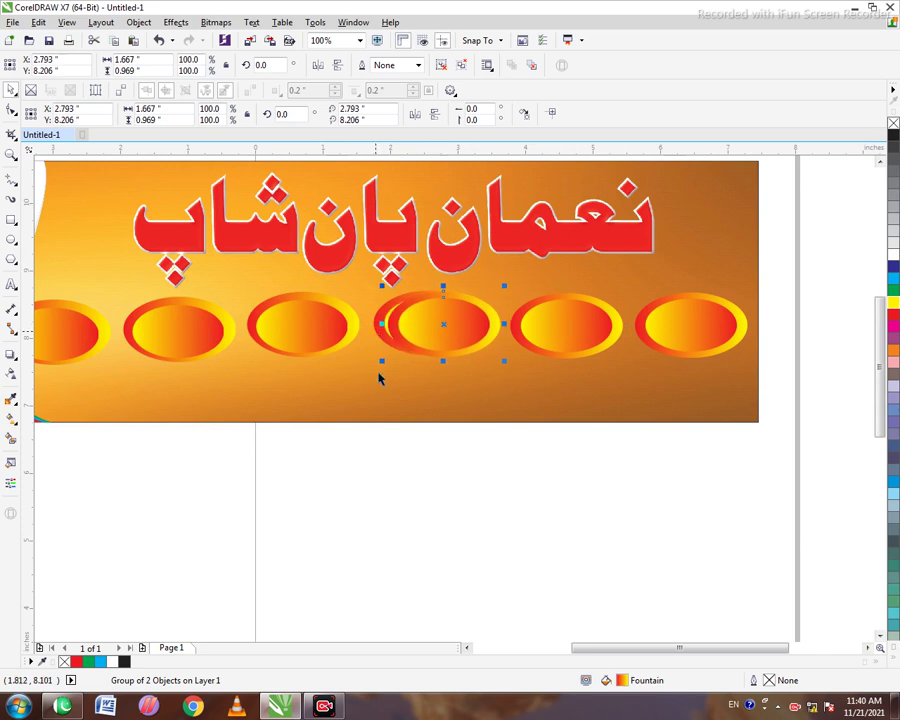
# Set the third badge aside below the banner, delete the duplicate hidden beneath it, and return the badge to the row
pyautogui.moveTo(446, 342); pyautogui.dragTo(450, 463)
pyautogui.click(407, 330)
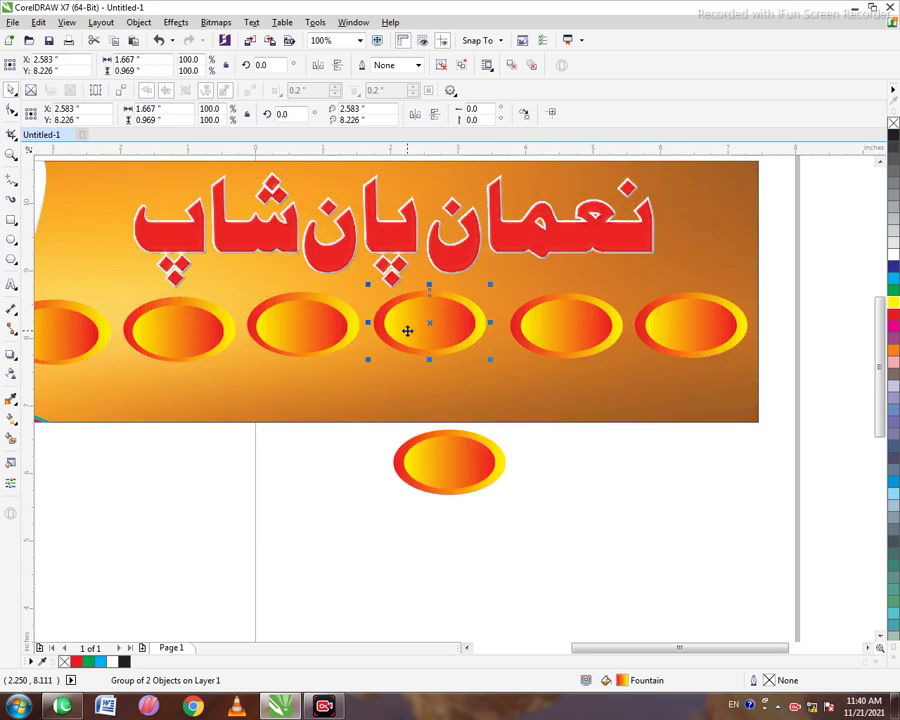
pyautogui.press('Delete')
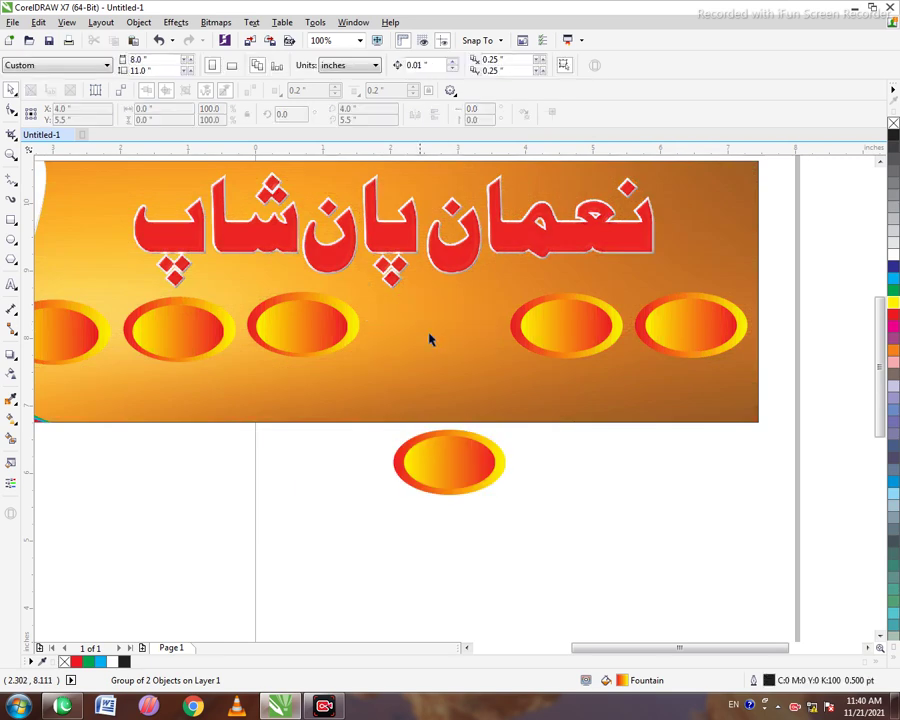
pyautogui.moveTo(468, 450); pyautogui.dragTo(457, 330)
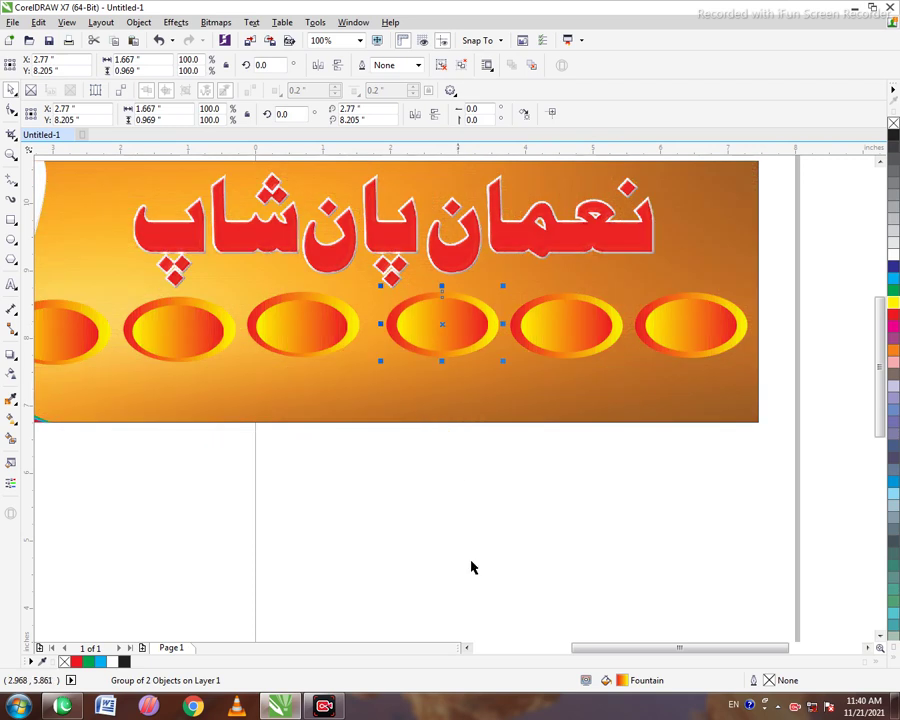
# Nudge the fourth badge from the right slightly rightward to even out the row's spacing
pyautogui.moveTo(585, 651); pyautogui.dragTo(542, 648)
pyautogui.click(465, 346)
pyautogui.press('Right')
pyautogui.press('Right')
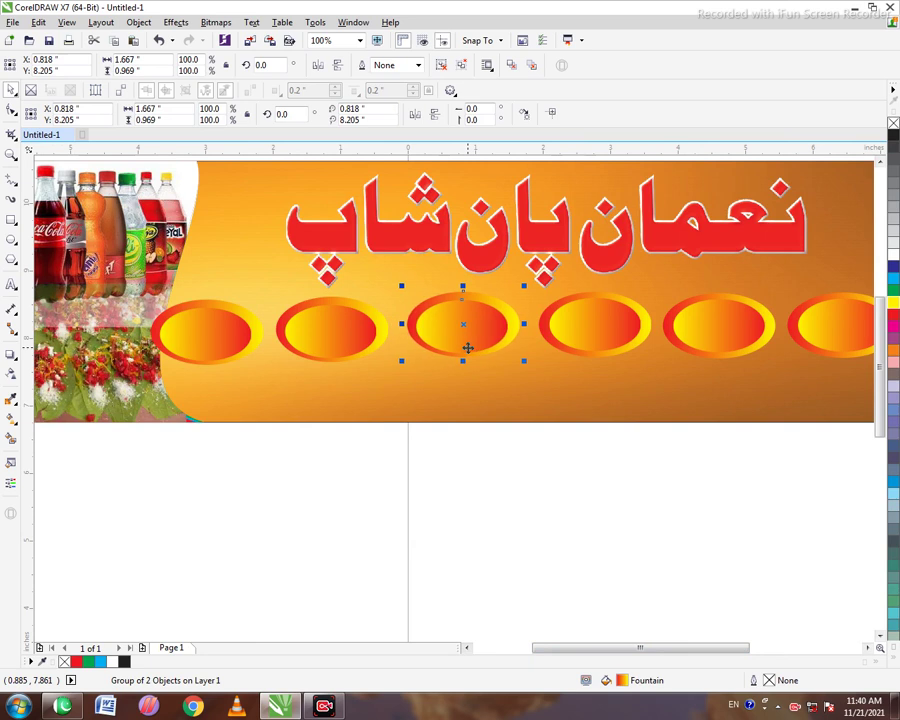
# Nudge the fifth badge from the right slightly rightward and up to bring it closer to the row
pyautogui.click(366, 326)
pyautogui.press('Right')
pyautogui.press('Right')
pyautogui.press('Down')
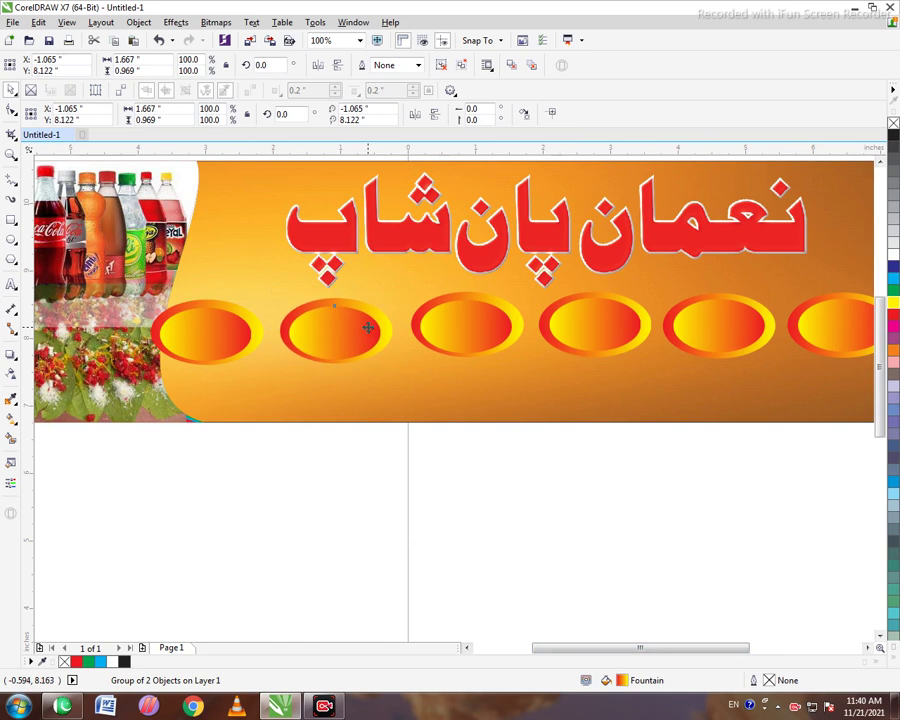
pyautogui.press('Down')
pyautogui.press('Up')
pyautogui.press('Up')
pyautogui.press('Up')
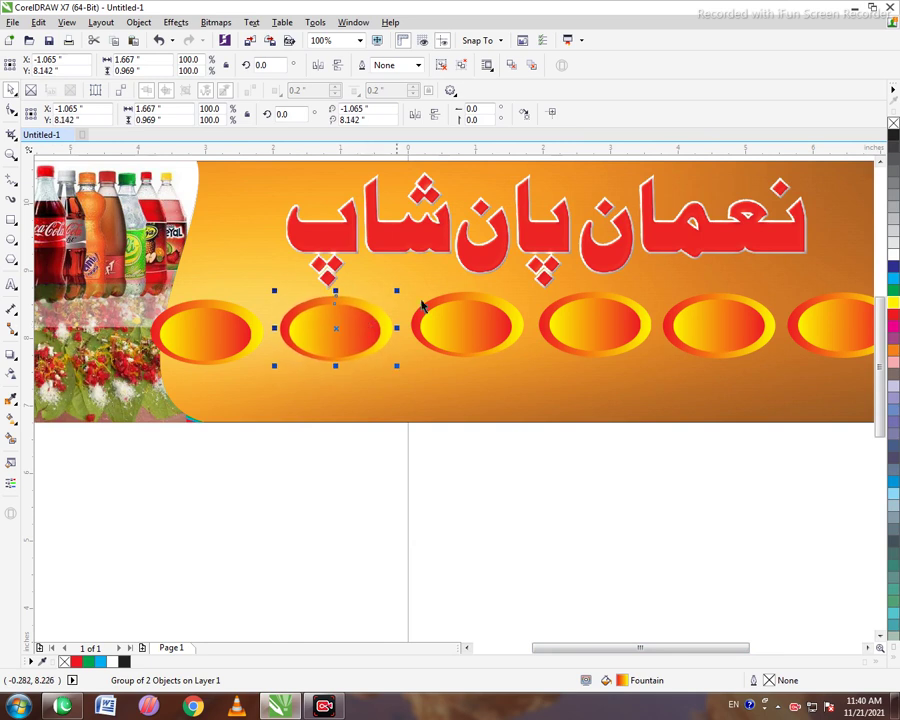
# Shift the leftmost badge slightly right and up, level with its neighbour
pyautogui.moveTo(297, 340); pyautogui.dragTo(218, 338)
pyautogui.click(342, 508)
pyautogui.scroll(-1, 338, 511)
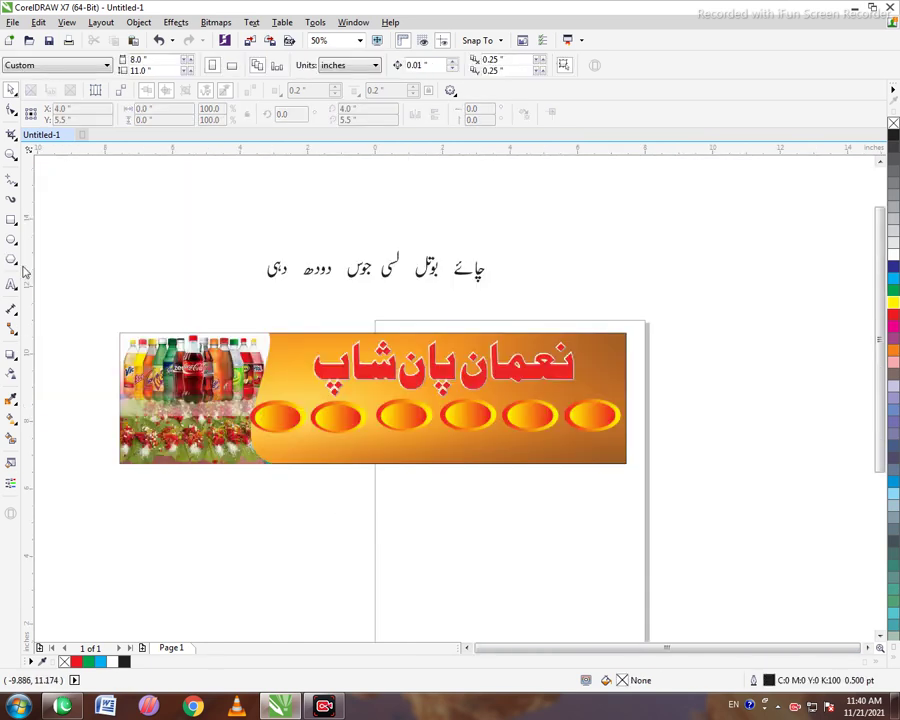
# Line up the six badges below the banner on a straight line about 15 inches long, then move the line down clear of them
pyautogui.press('F5')
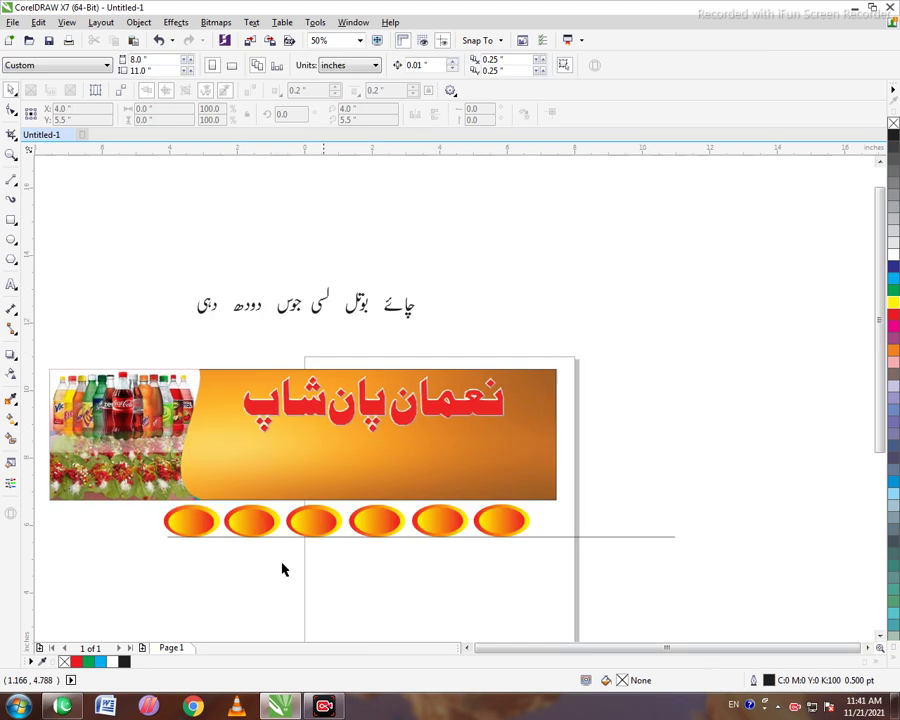
pyautogui.scroll(1, 284, 568)
pyautogui.moveTo(397, 508); pyautogui.dragTo(400, 552)
# Move the six aligned badges together onto the banner's lower half and shift the shop name up to the banner's top edge
pyautogui.moveTo(42, 517); pyautogui.dragTo(845, 435)
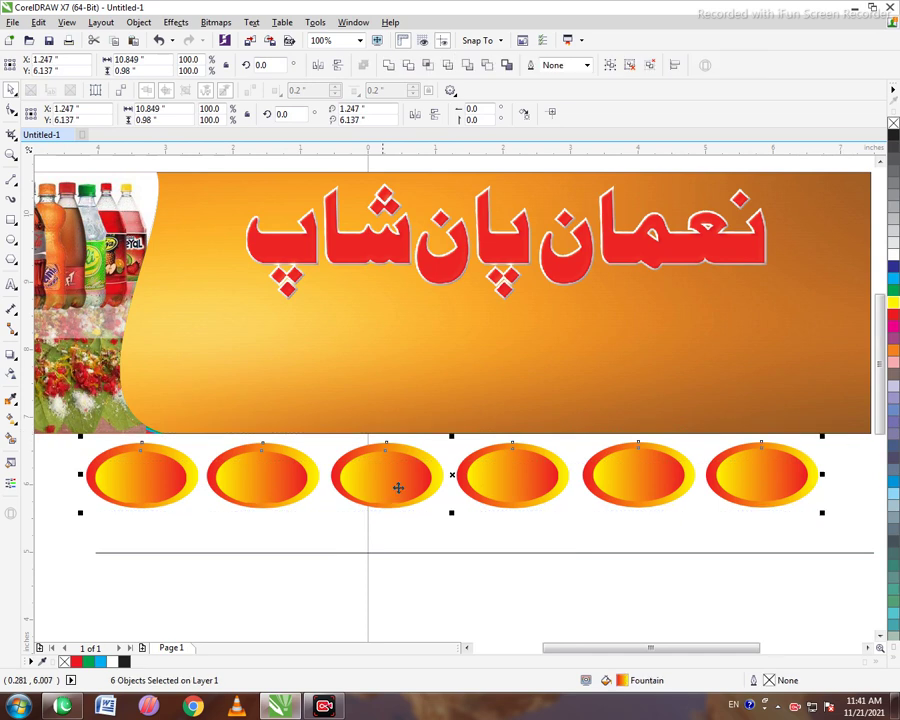
pyautogui.moveTo(451, 474); pyautogui.dragTo(502, 348)
pyautogui.moveTo(521, 263); pyautogui.dragTo(519, 222)
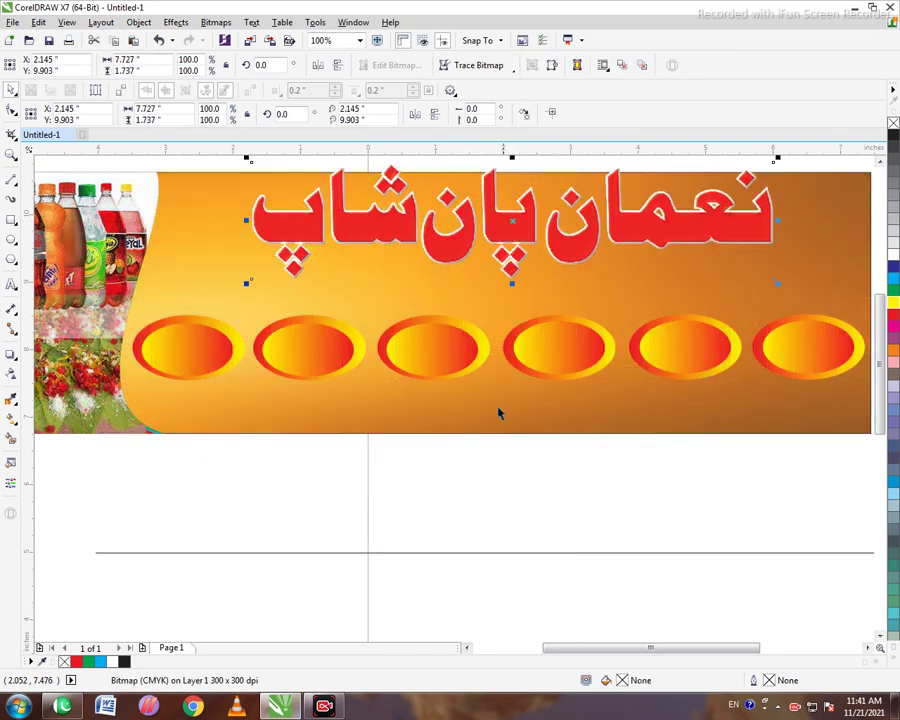
# Delete the horizontal alignment line below the banner
pyautogui.click(320, 552)
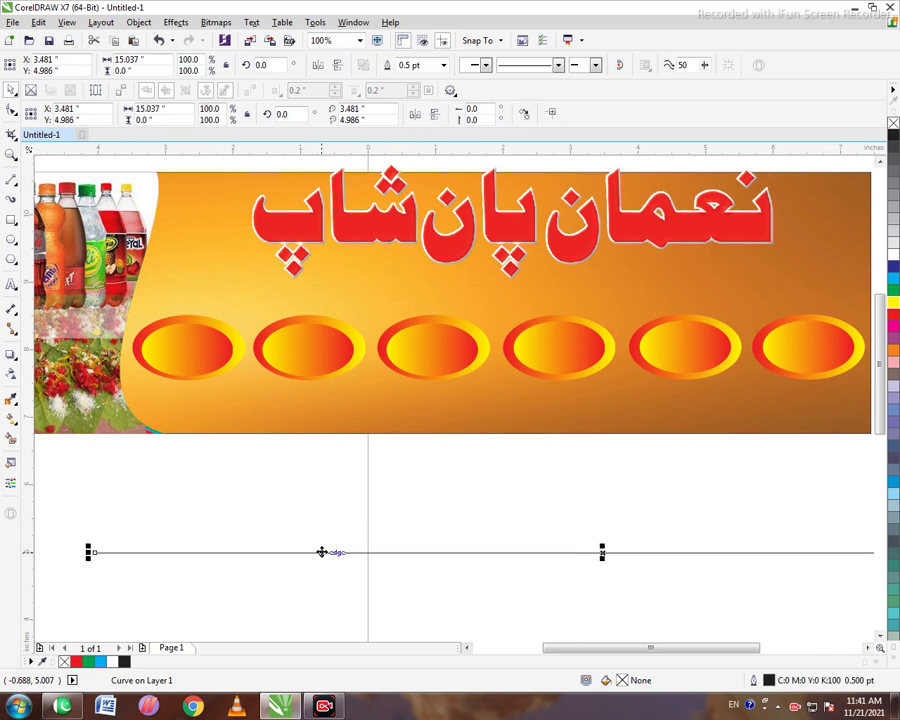
pyautogui.press('Delete')
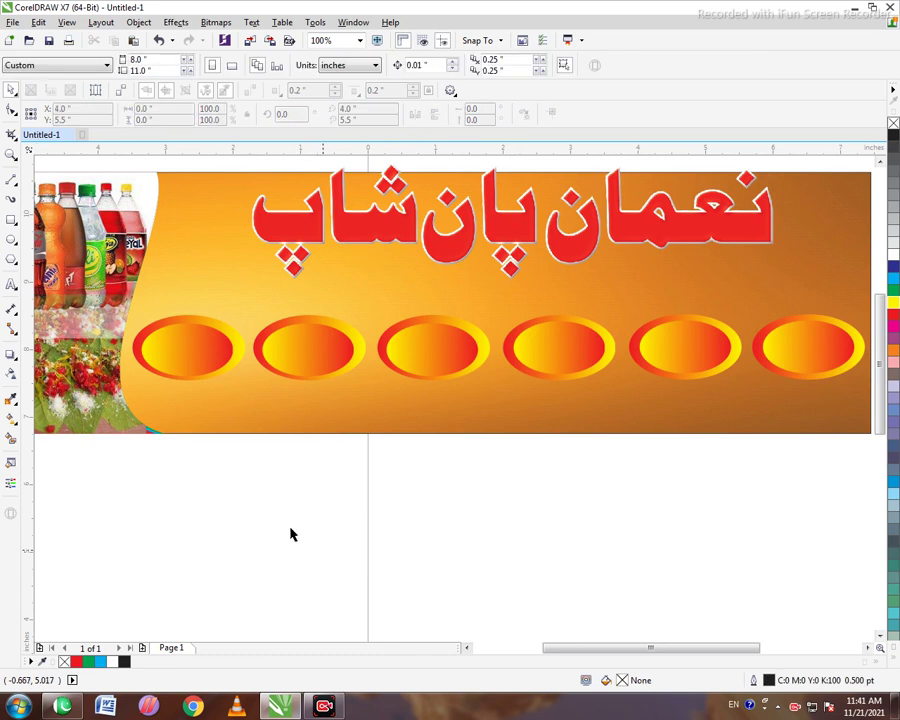
# Draw a rectangle strip about 11.12 by 0.62 inches along the banner's bottom edge and nudge it left flush with the right end
pyautogui.click(11, 220)
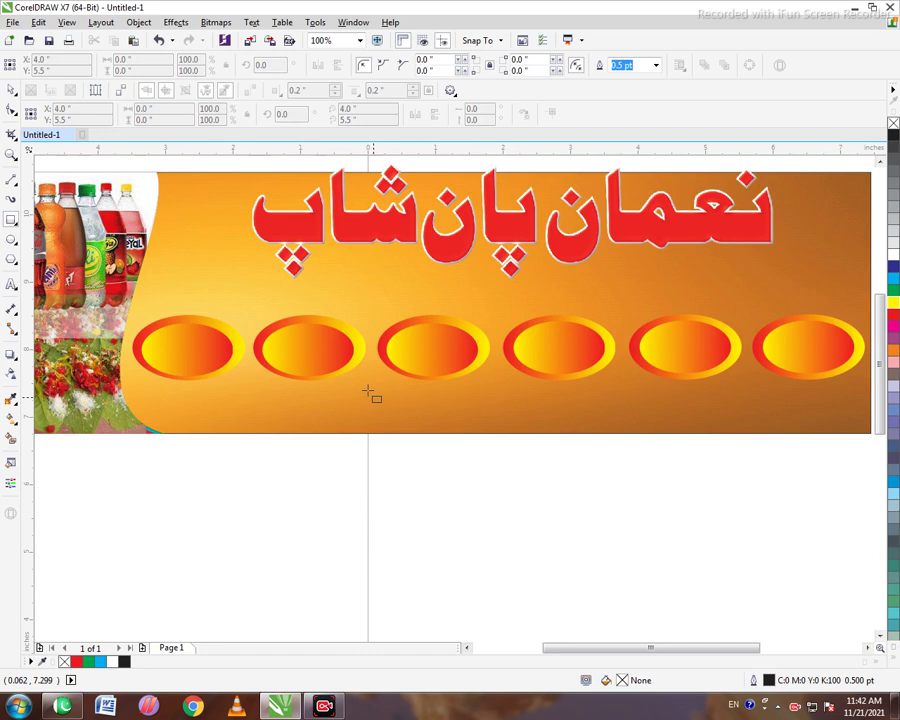
pyautogui.moveTo(122, 378)
pyautogui.mouseDown()
pyautogui.moveTo(780, 434)
pyautogui.moveTo(830, 422)
pyautogui.moveTo(788, 418)
pyautogui.moveTo(790, 401)
pyautogui.mouseUp()
pyautogui.moveTo(410, 398); pyautogui.dragTo(416, 411)
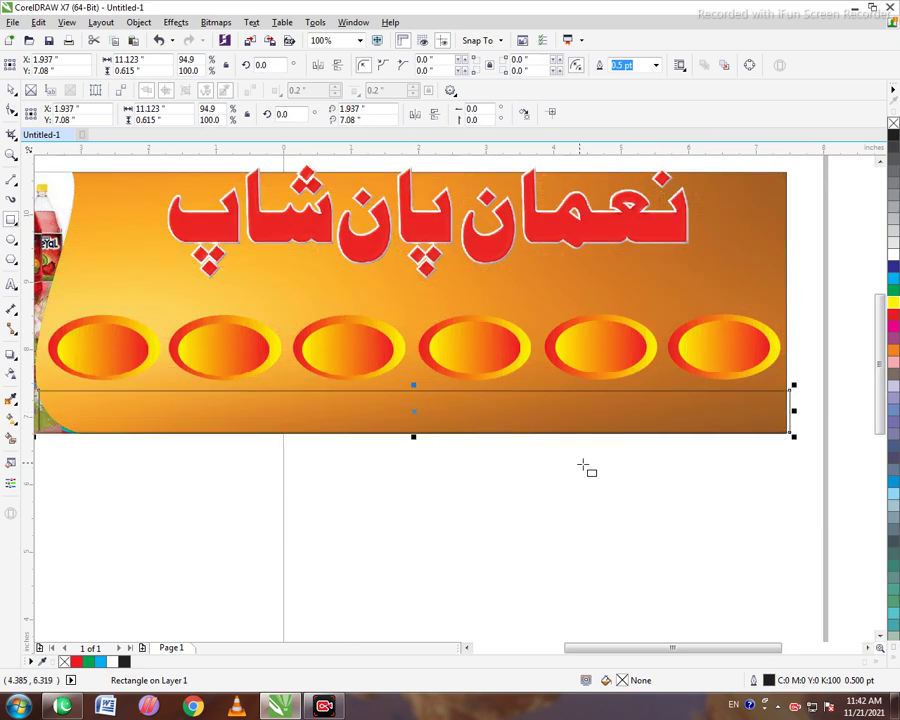
pyautogui.press('Left')
pyautogui.press('Left')
# Fill the bottom strip with red (C0 M100 Y100 K0), trying orange and purple along the way
pyautogui.click(893, 316)
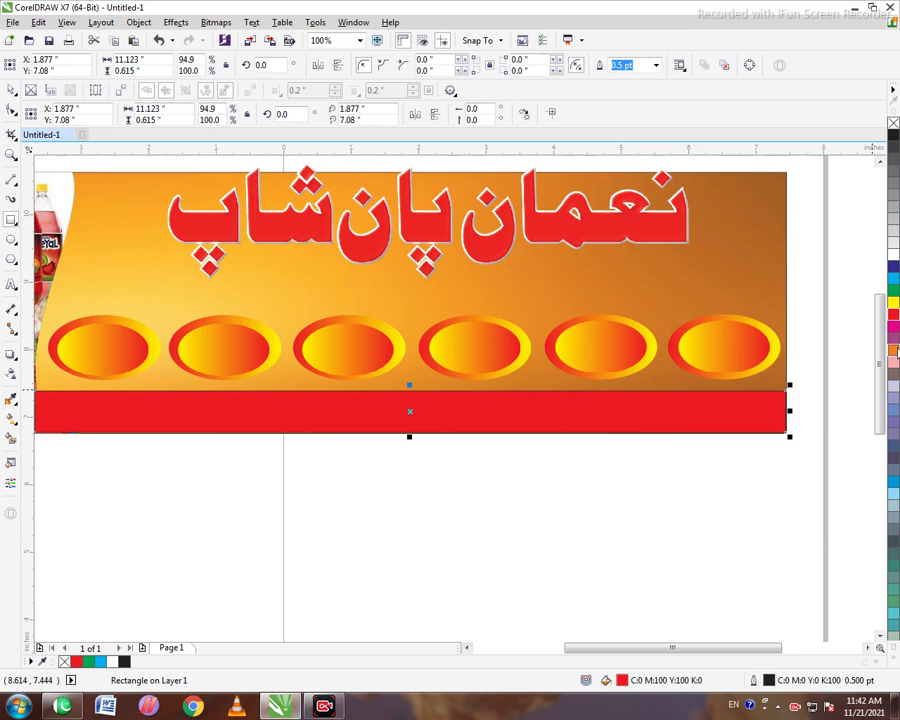
pyautogui.click(894, 349)
pyautogui.click(894, 333)
pyautogui.click(894, 349)
pyautogui.click(894, 316)
# Apply a linear fountain fill to the bottom strip, running from red at its left end to cyan at its right end
pyautogui.scroll(-1, 424, 446)
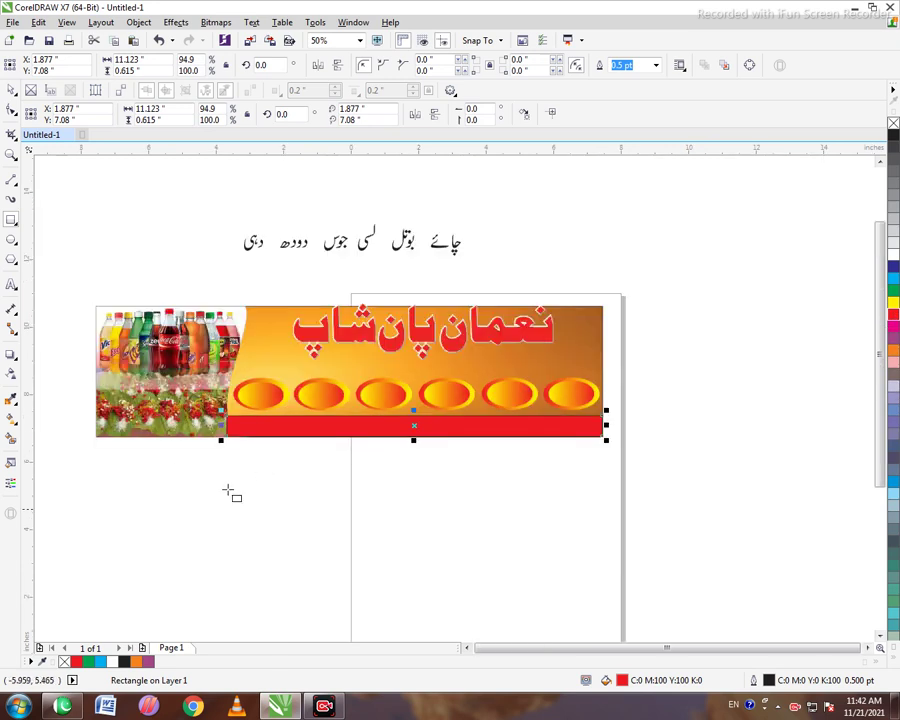
pyautogui.scroll(1, 306, 459)
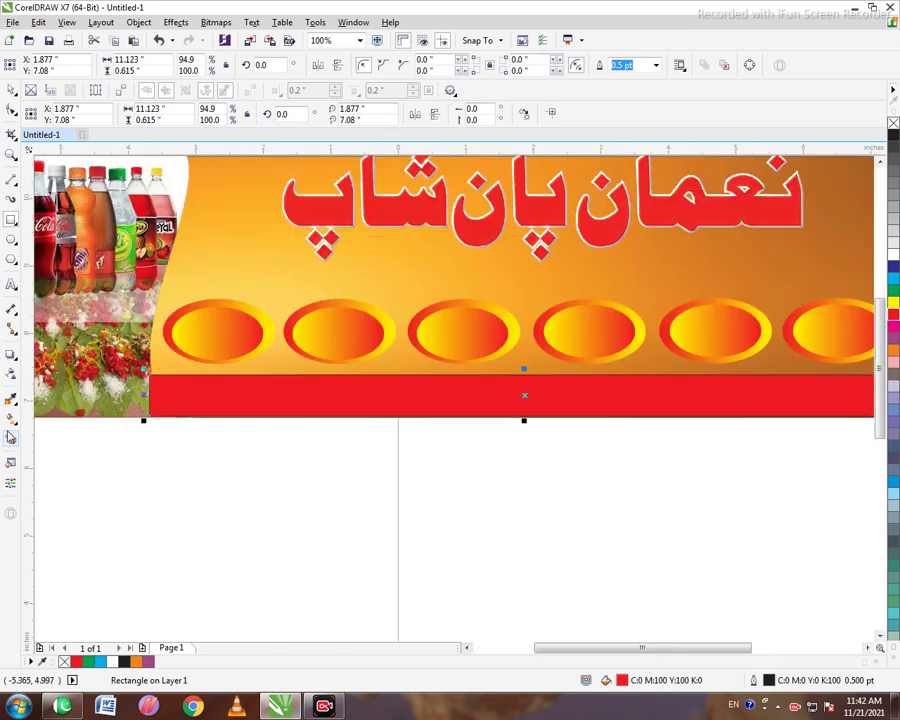
pyautogui.click(11, 421)
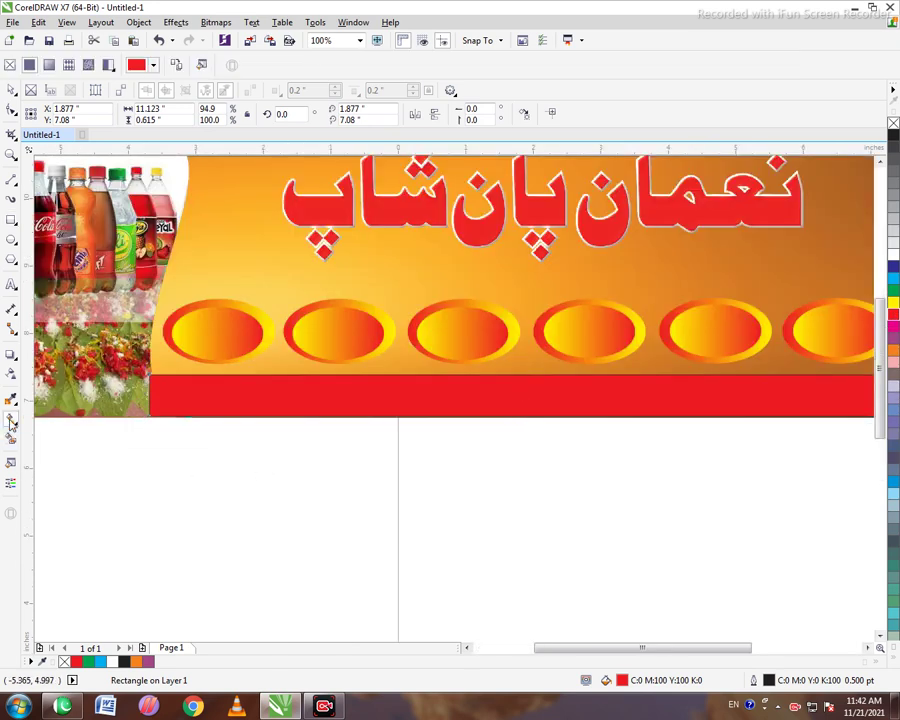
pyautogui.click(49, 65)
pyautogui.scroll(-1, 704, 448)
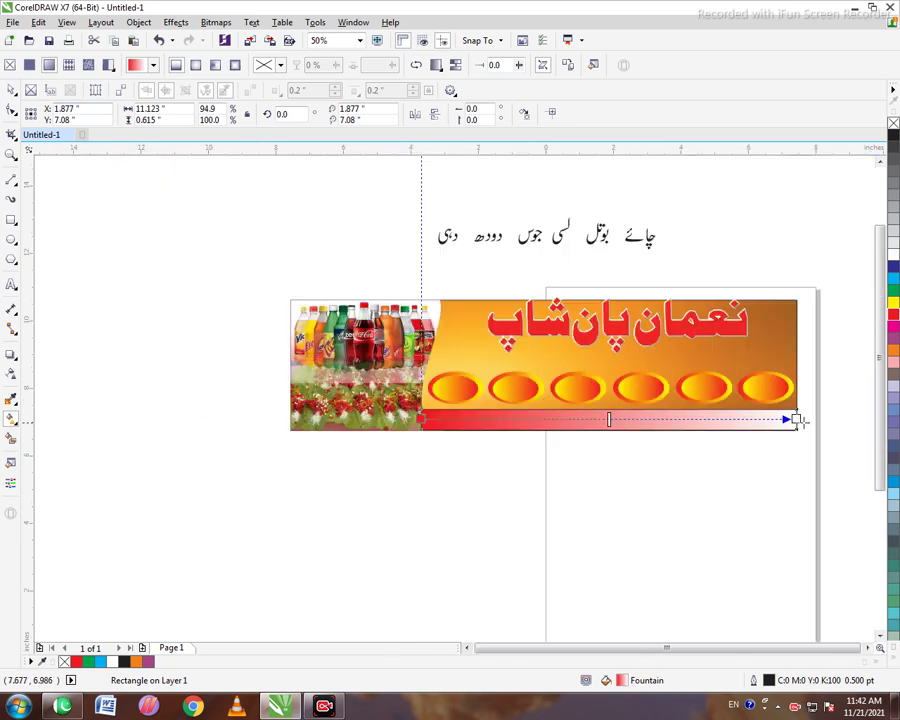
pyautogui.scroll(1, 800, 421)
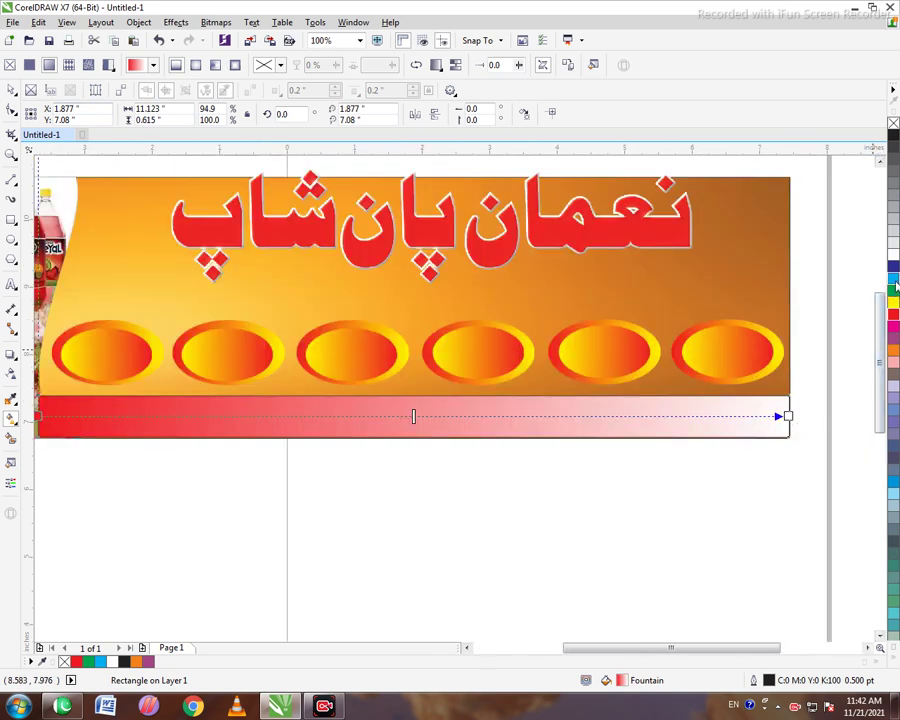
pyautogui.moveTo(789, 419); pyautogui.dragTo(789, 419)
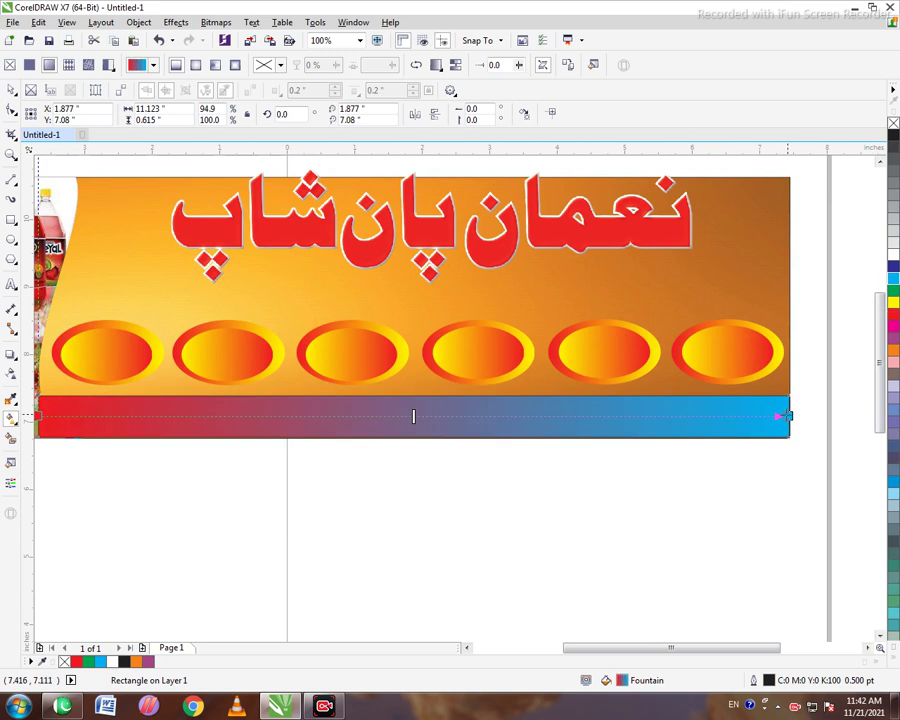
pyautogui.scroll(-1, 486, 450)
pyautogui.scroll(1, 441, 445)
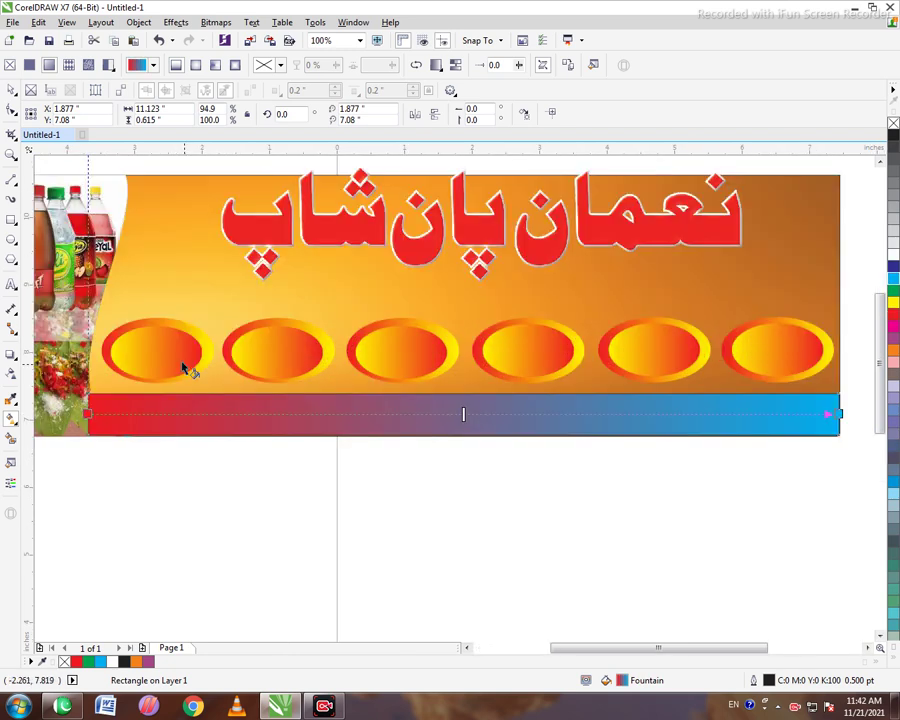
# Remove the outline from the bottom gradient strip
pyautogui.click(10, 89)
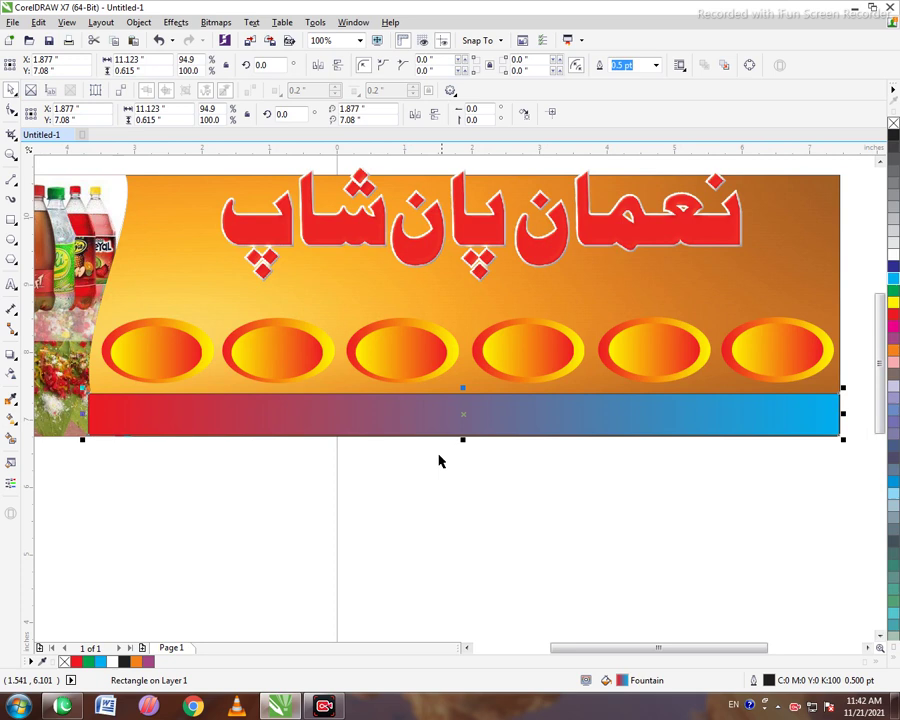
pyautogui.rightClick(893, 122)
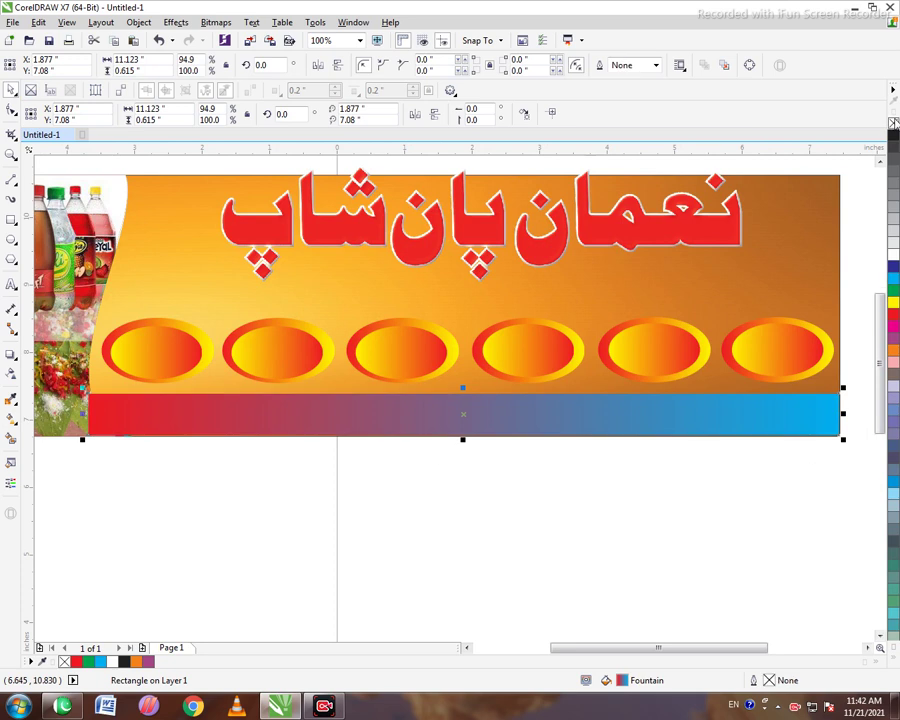
pyautogui.click(711, 585)
# Nudge the gradient strip down to Y 7.06 inches and PowerClip it inside the banner rectangle
pyautogui.click(391, 410)
pyautogui.press('Down')
pyautogui.rightClick(391, 410)
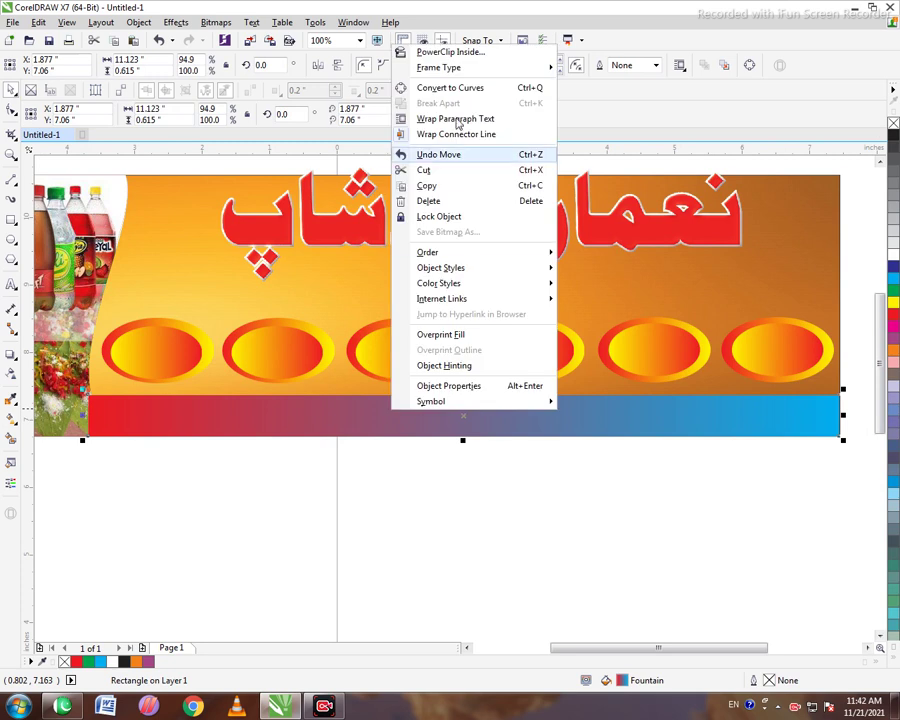
pyautogui.click(422, 52)
pyautogui.click(222, 295)
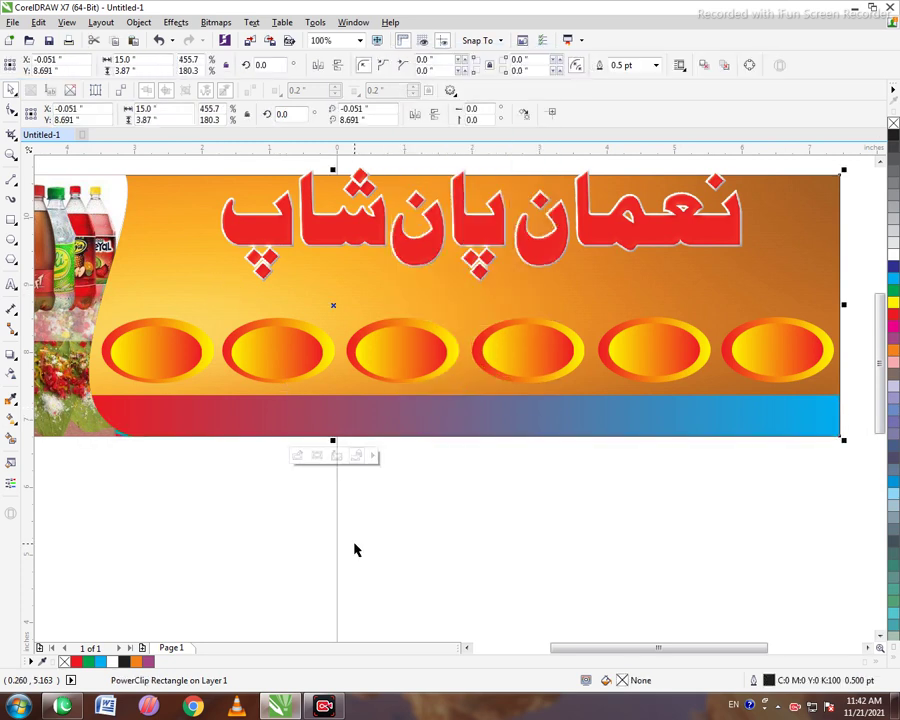
pyautogui.click(268, 508)
pyautogui.click(114, 427)
pyautogui.click(169, 492)
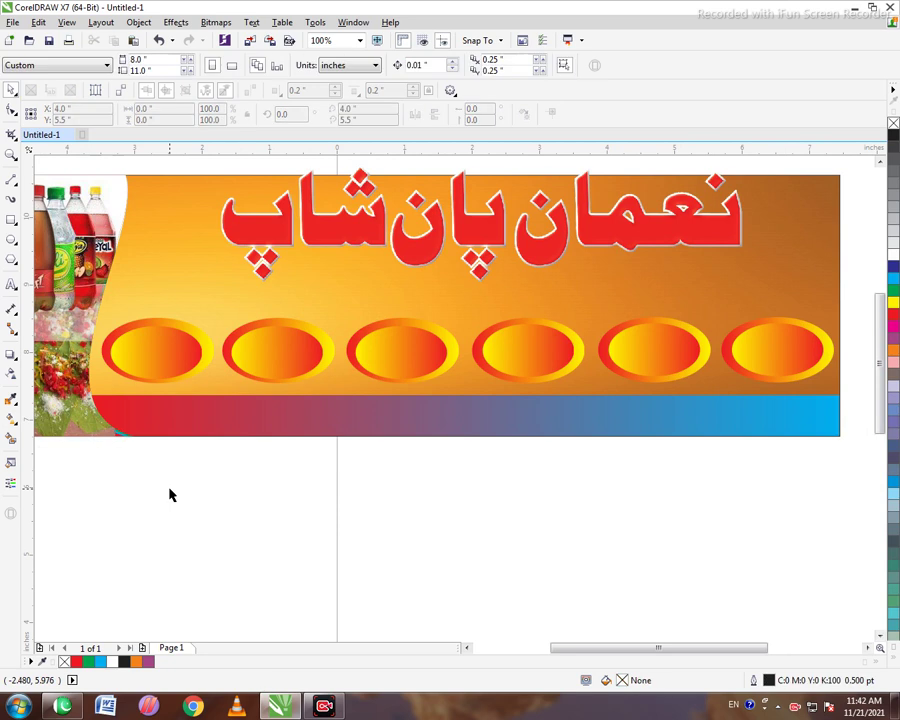
# Edit the photo panel's PowerClip contents and narrow the betel-leaf photo from its right side to about 3.79 inches wide
pyautogui.scroll(-2, 169, 492)
pyautogui.scroll(2, 36, 445)
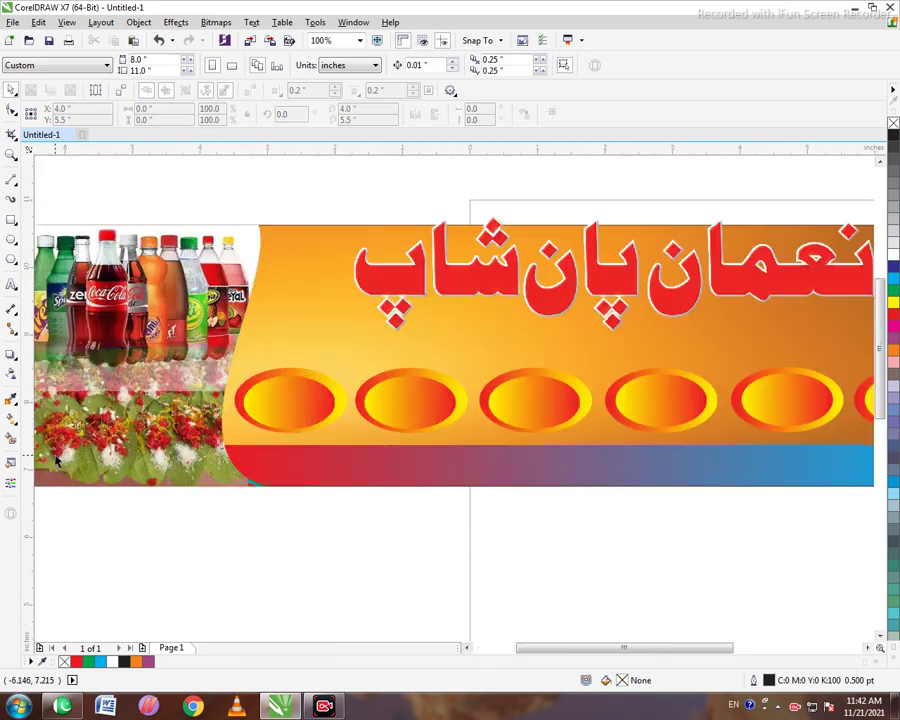
pyautogui.rightClick(370, 493)
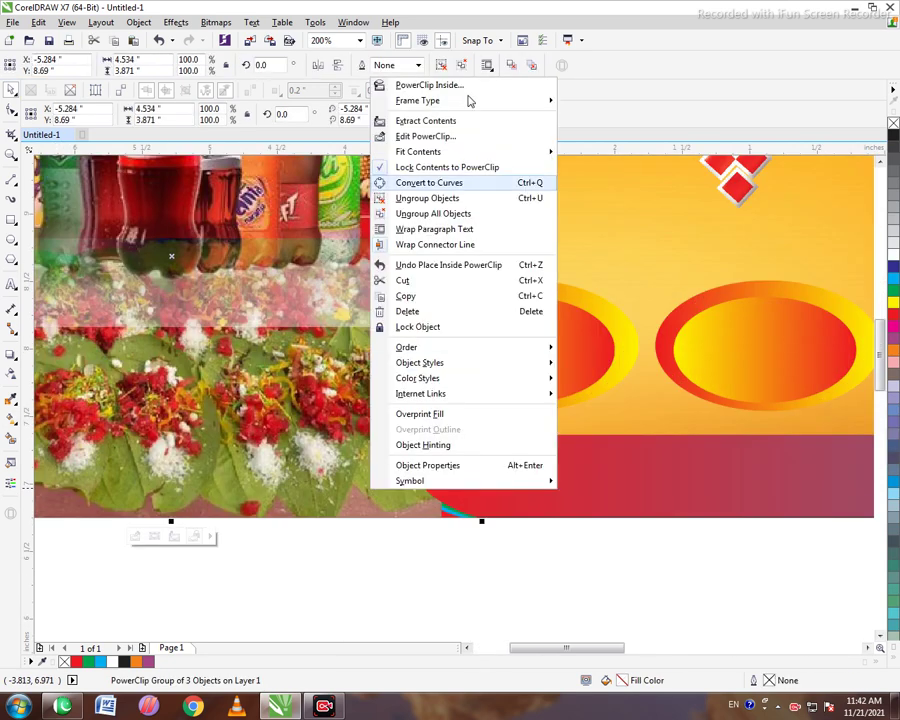
pyautogui.click(421, 137)
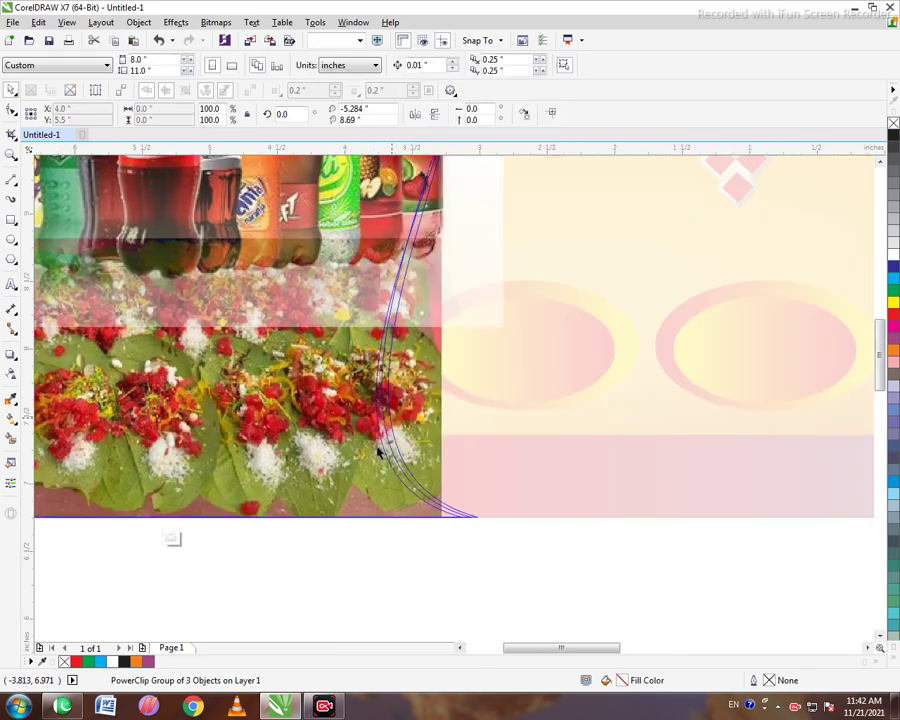
pyautogui.click(442, 236)
pyautogui.click(312, 443)
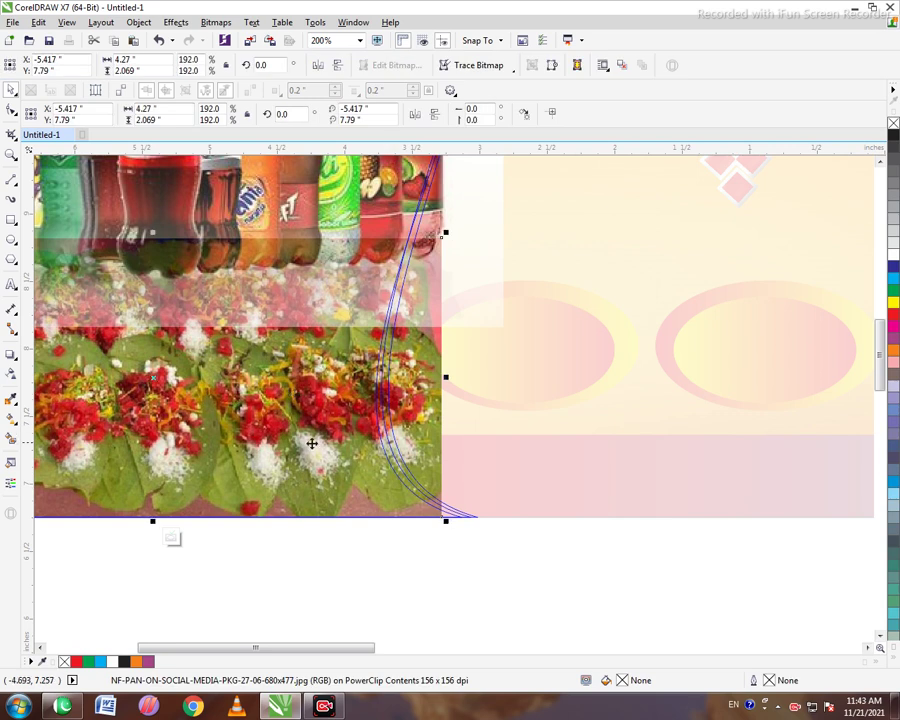
pyautogui.moveTo(445, 377); pyautogui.dragTo(381, 393)
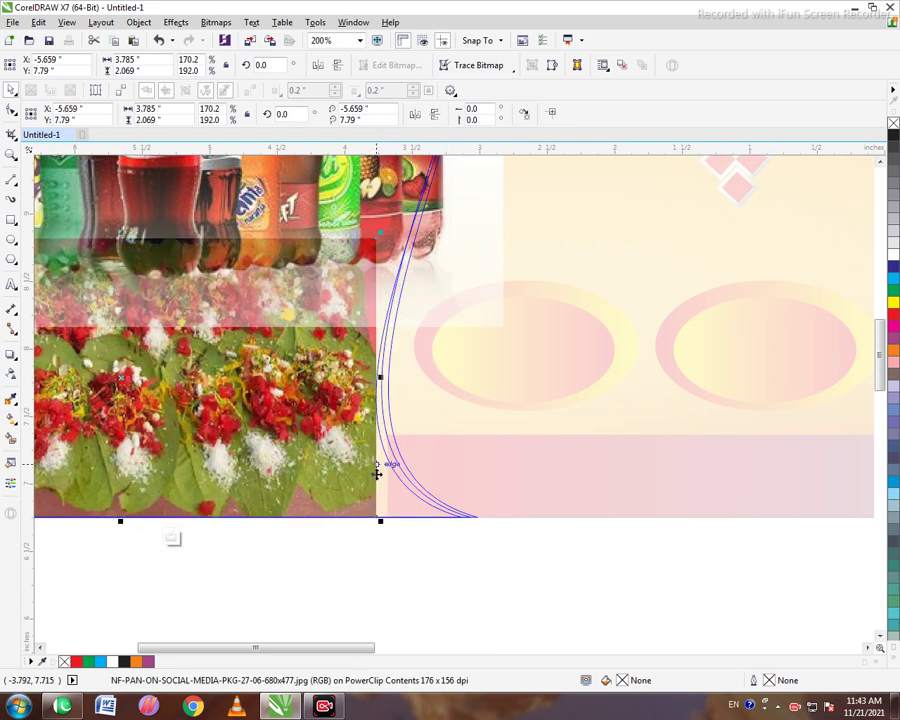
pyautogui.click(172, 541)
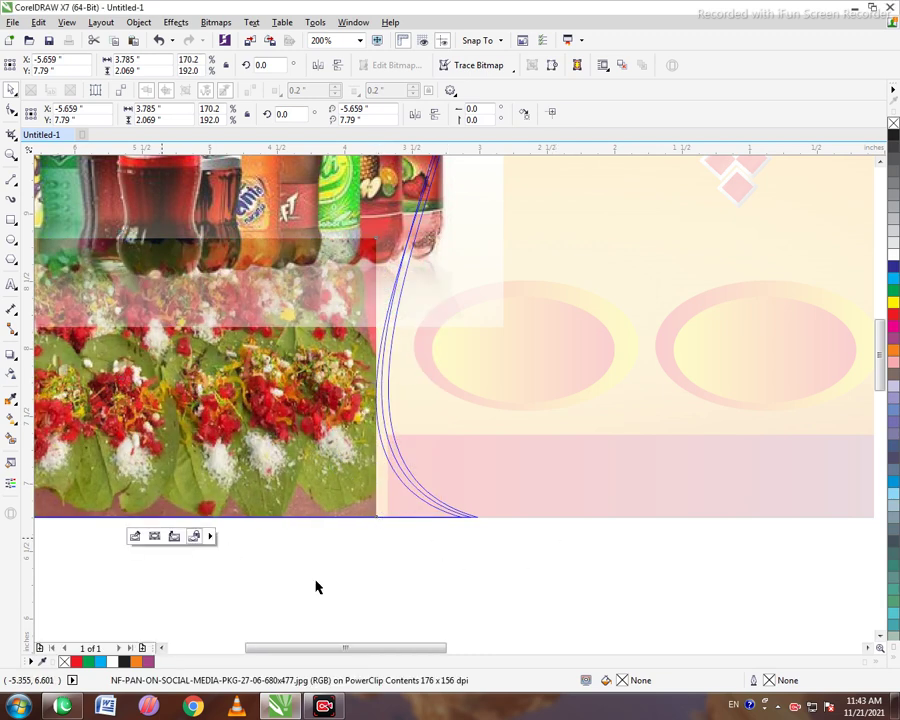
pyautogui.click(413, 600)
pyautogui.scroll(-2, 413, 600)
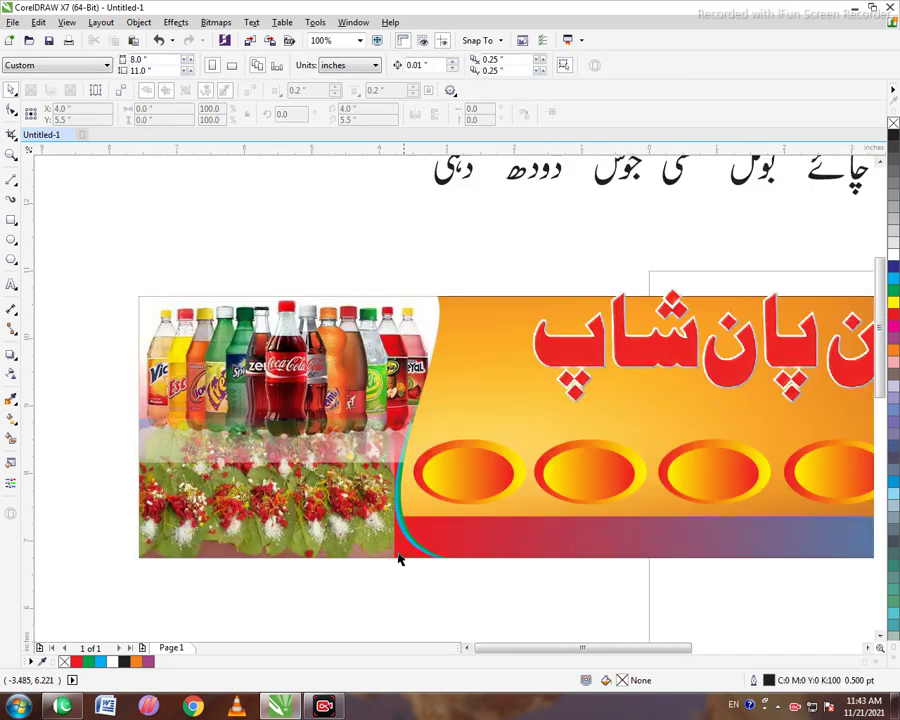
# Reopen the photo panel's PowerClip and enlarge the betel-leaf photo to about 4.69 by 2.4 inches, extending past the curved edge
pyautogui.click(396, 548)
pyautogui.rightClick(376, 512)
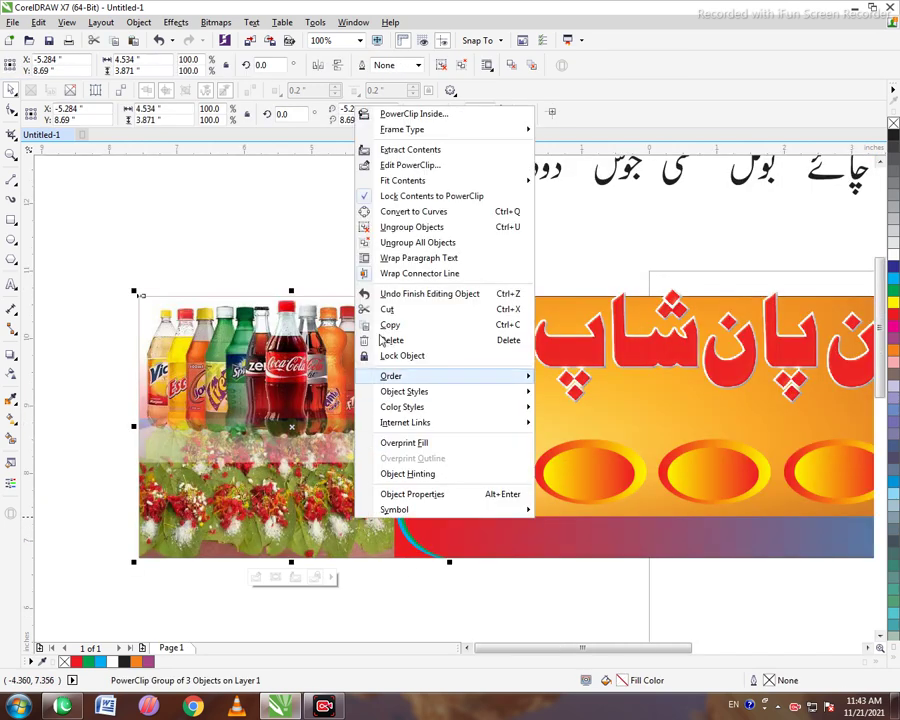
pyautogui.click(388, 177)
pyautogui.click(365, 475)
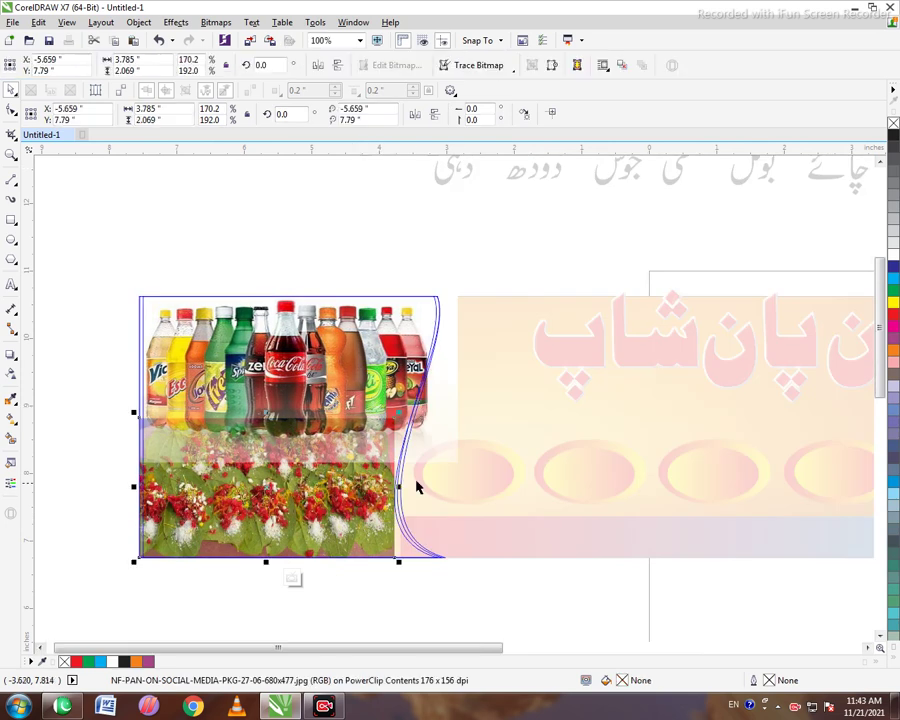
pyautogui.moveTo(407, 486)
pyautogui.mouseDown()
pyautogui.moveTo(432, 484)
pyautogui.moveTo(416, 485)
pyautogui.mouseUp()
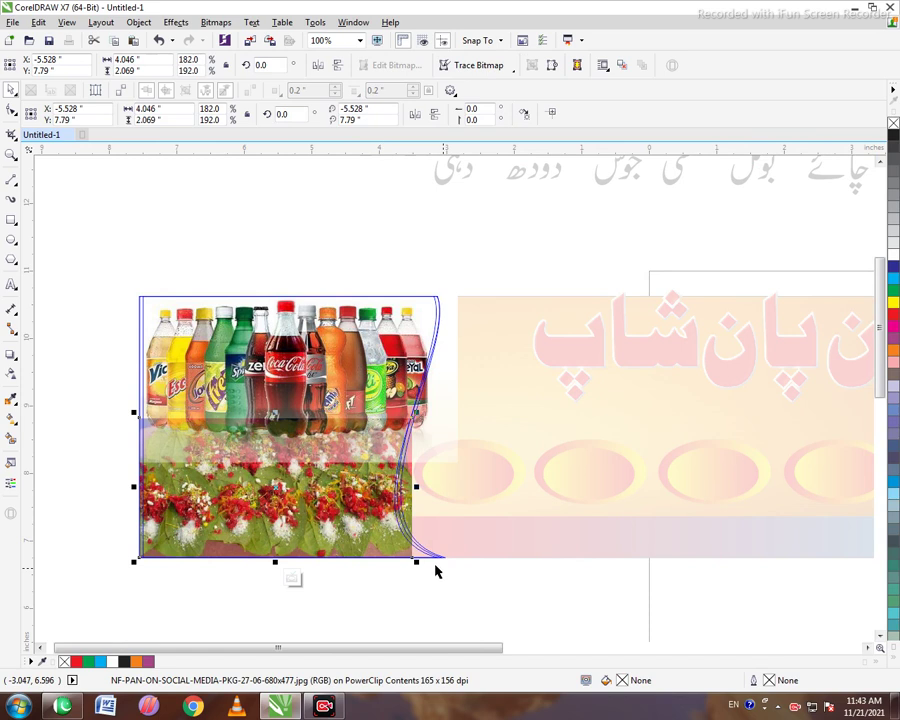
pyautogui.moveTo(416, 561); pyautogui.dragTo(450, 574)
pyautogui.rightClick(418, 518)
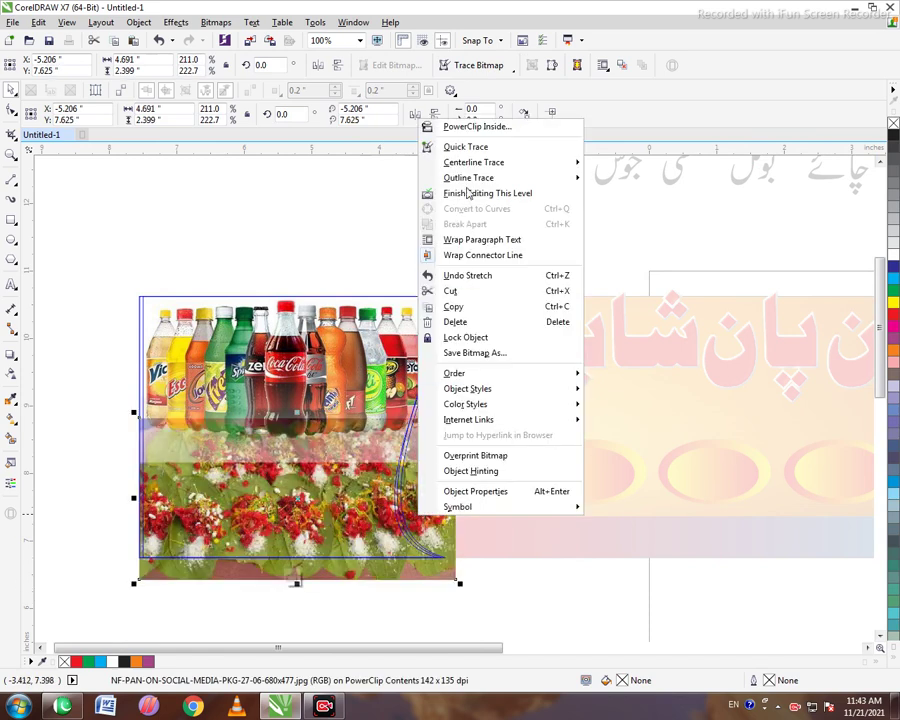
pyautogui.click(452, 194)
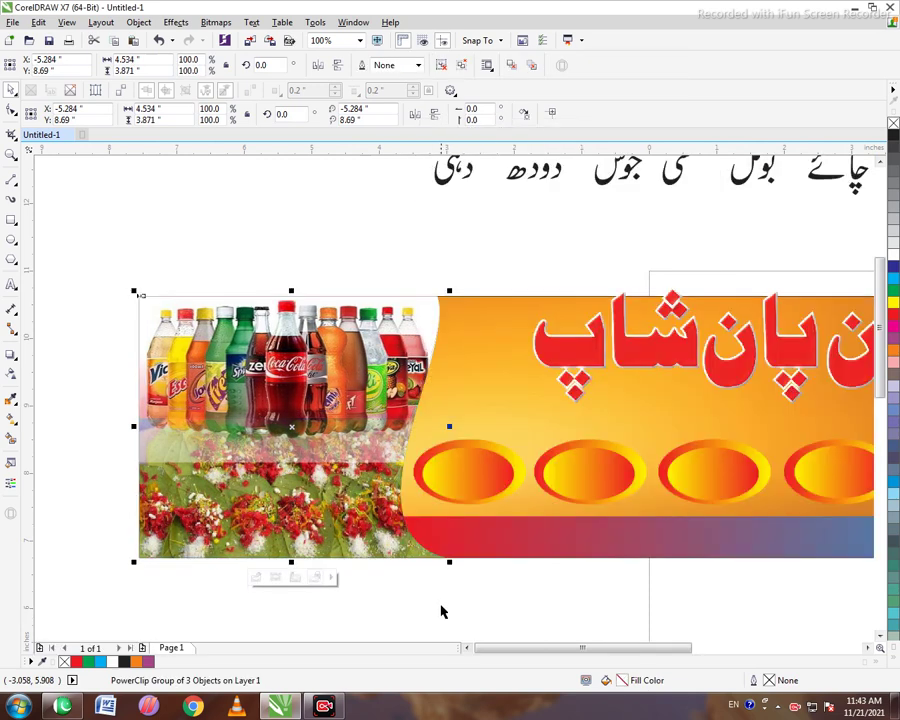
pyautogui.click(442, 612)
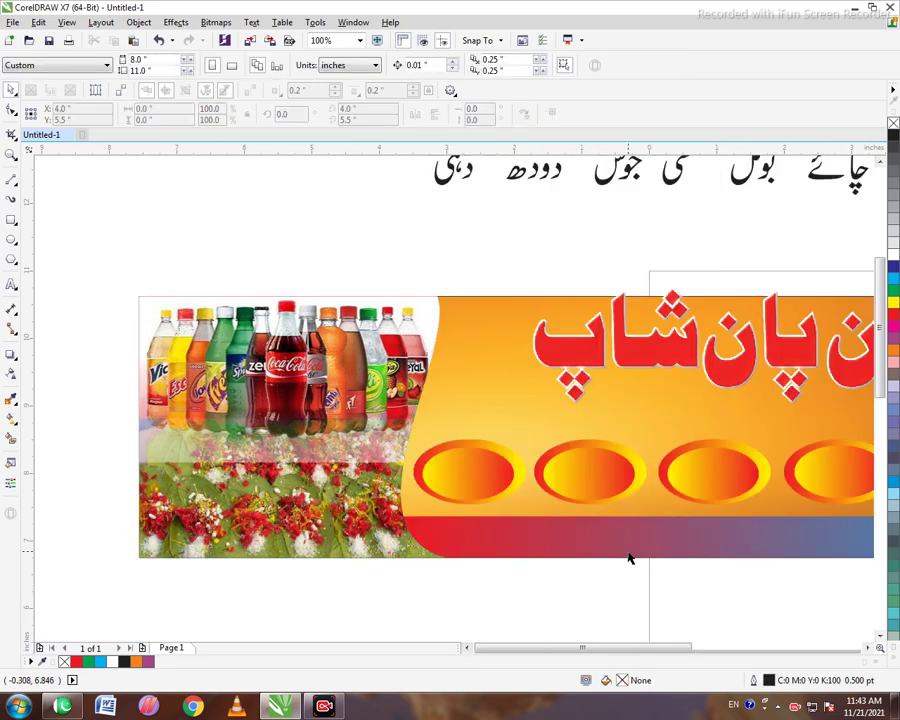
# Start an artistic text object below the banner and switch the input language to Urdu (Islamic Republic of Pakistan)
pyautogui.scroll(-2, 629, 558)
pyautogui.click(866, 649)
pyautogui.scroll(2, 540, 570)
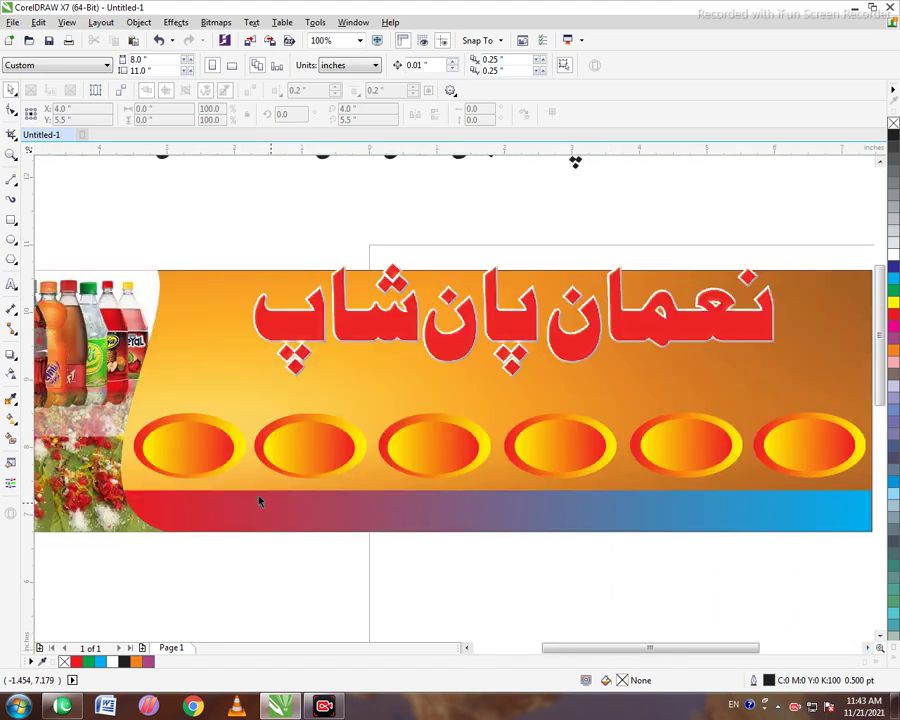
pyautogui.click(11, 285)
pyautogui.click(465, 565)
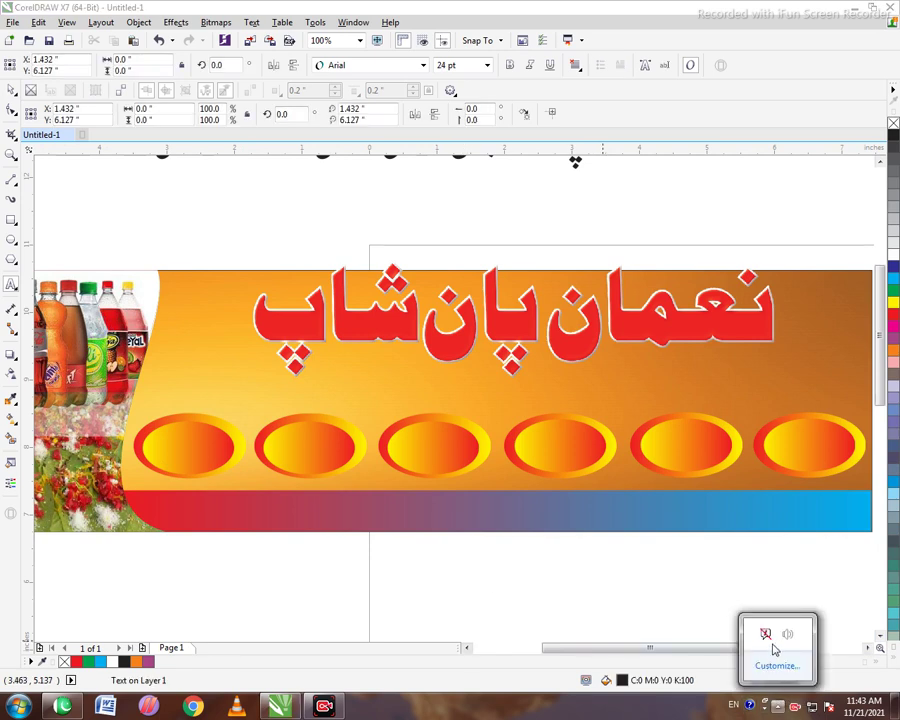
pyautogui.click(734, 706)
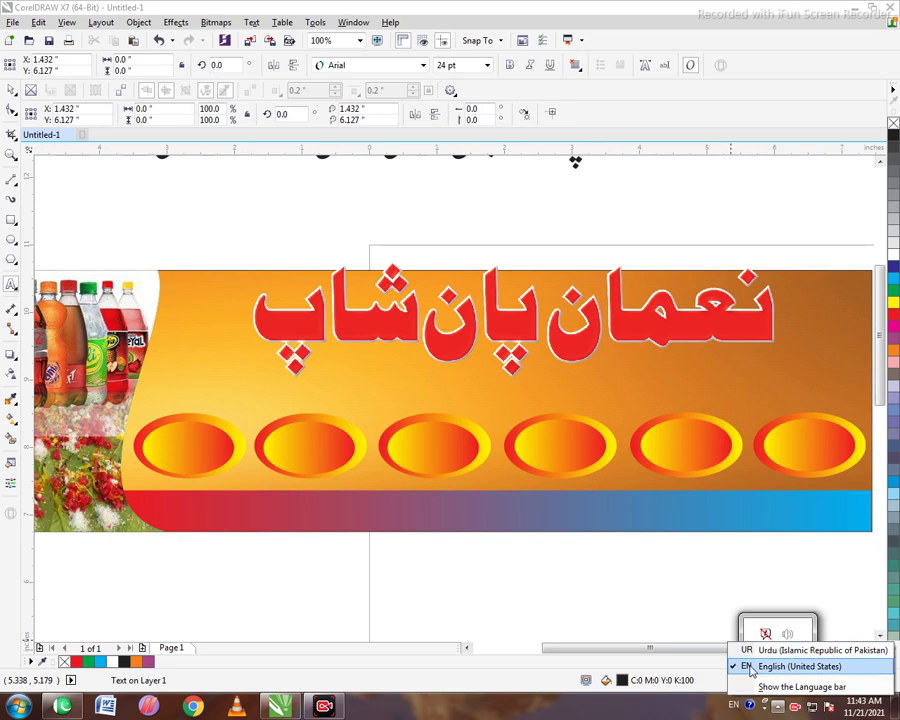
pyautogui.click(752, 651)
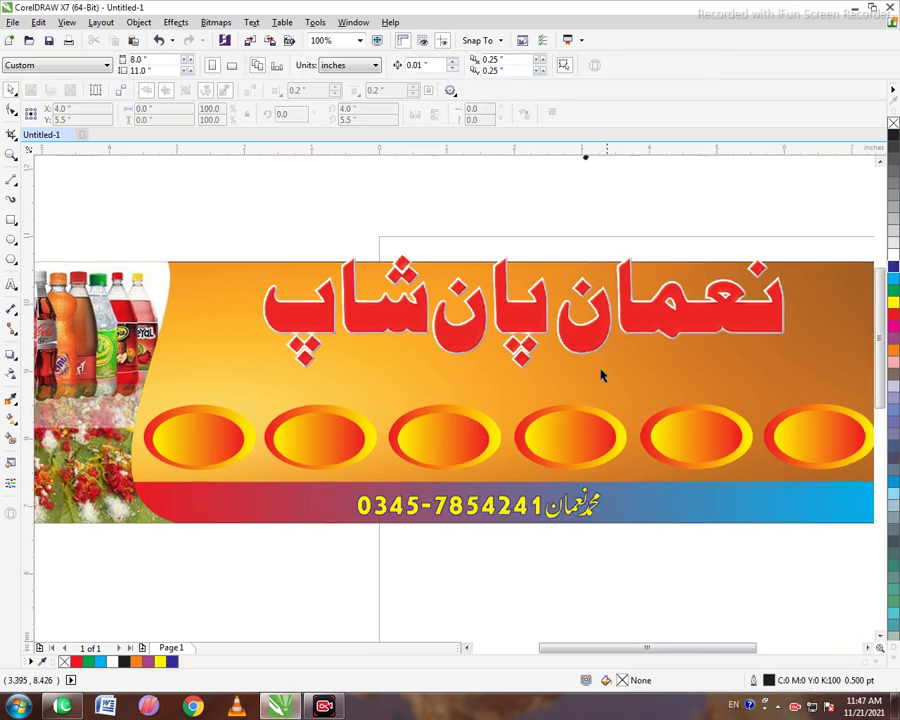
# Move the shop name down and slightly left to about X 2.07, Y 9.42 inches, between the banner's top edge and the badges
pyautogui.click(592, 330)
pyautogui.press('Down')
pyautogui.press('Down')
pyautogui.press('Down')
pyautogui.press('Down')
pyautogui.press('Down')
pyautogui.press('Down')
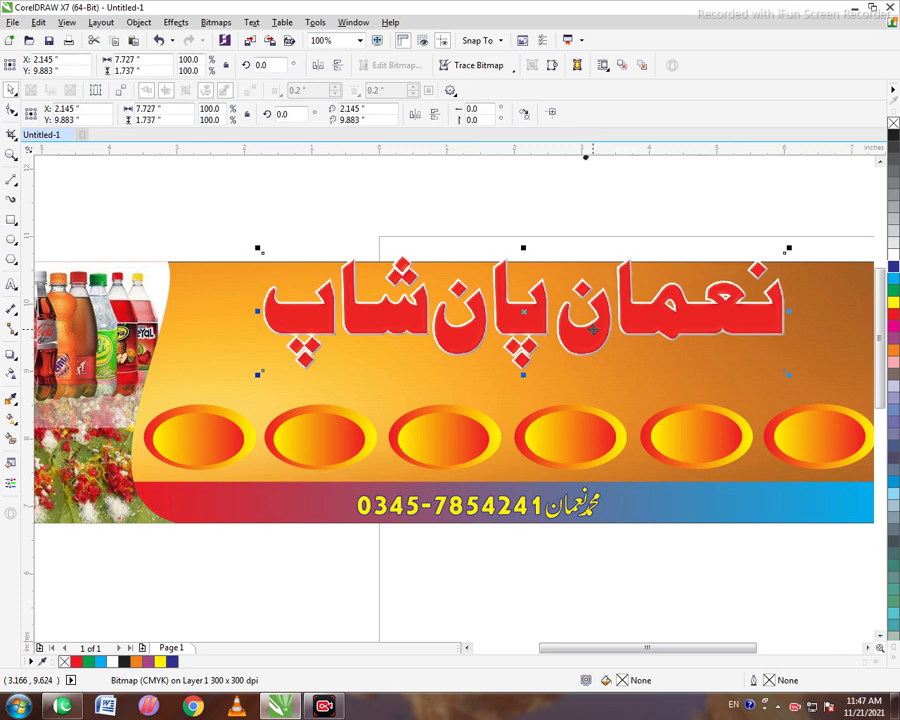
pyautogui.press('Down')
pyautogui.press('Left')
pyautogui.press('Left')
pyautogui.press('Left')
pyautogui.press('Left')
pyautogui.press('Left')
pyautogui.press('Left')
pyautogui.press('Down')
pyautogui.press('Down')
pyautogui.press('Down')
pyautogui.press('Down')
pyautogui.press('Down')
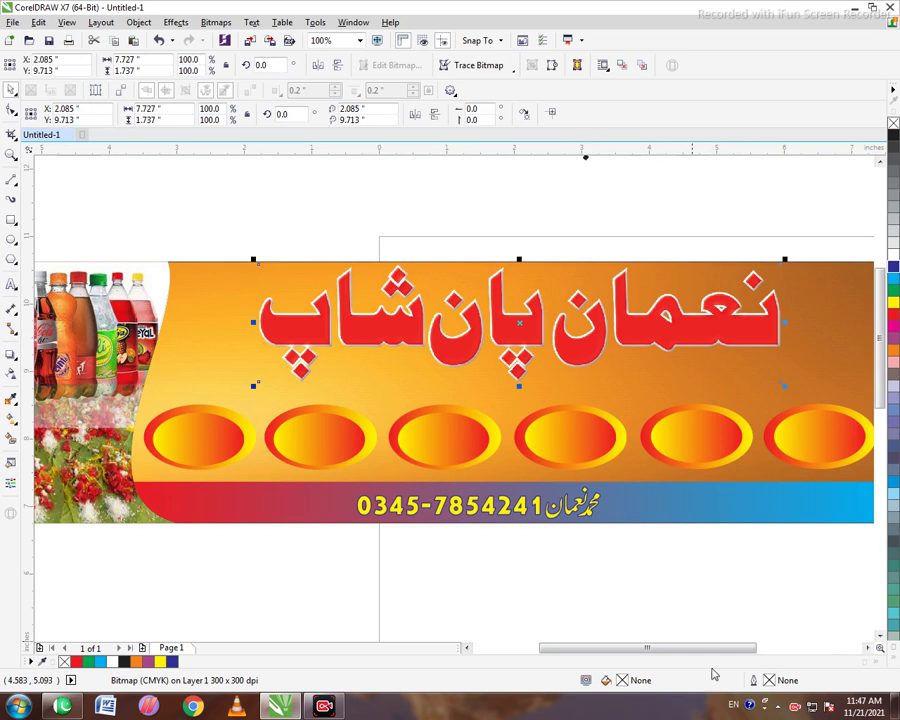
pyautogui.scroll(-1, 540, 321)
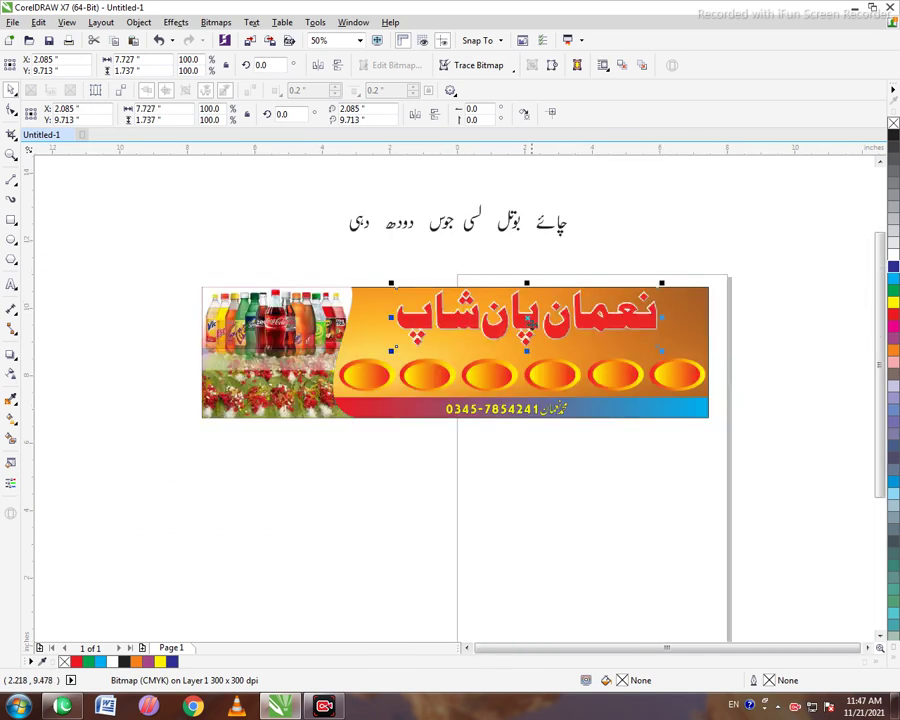
pyautogui.moveTo(528, 324)
pyautogui.mouseDown()
pyautogui.moveTo(365, 415)
pyautogui.moveTo(526, 328)
pyautogui.mouseUp()
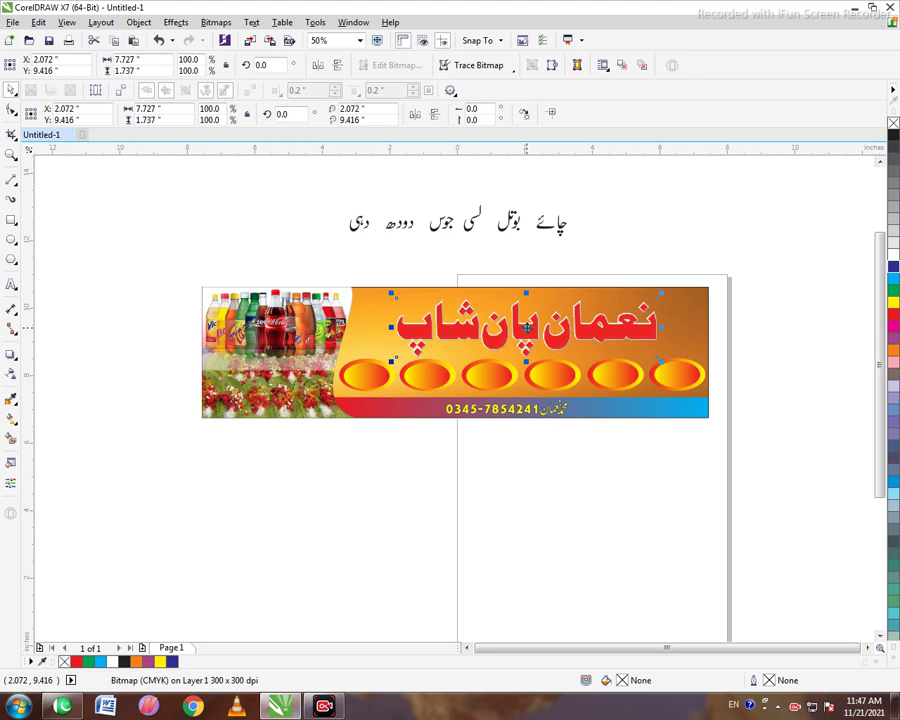
# Move the item name چائے from above the banner onto the rightmost oval badge
pyautogui.click(580, 242)
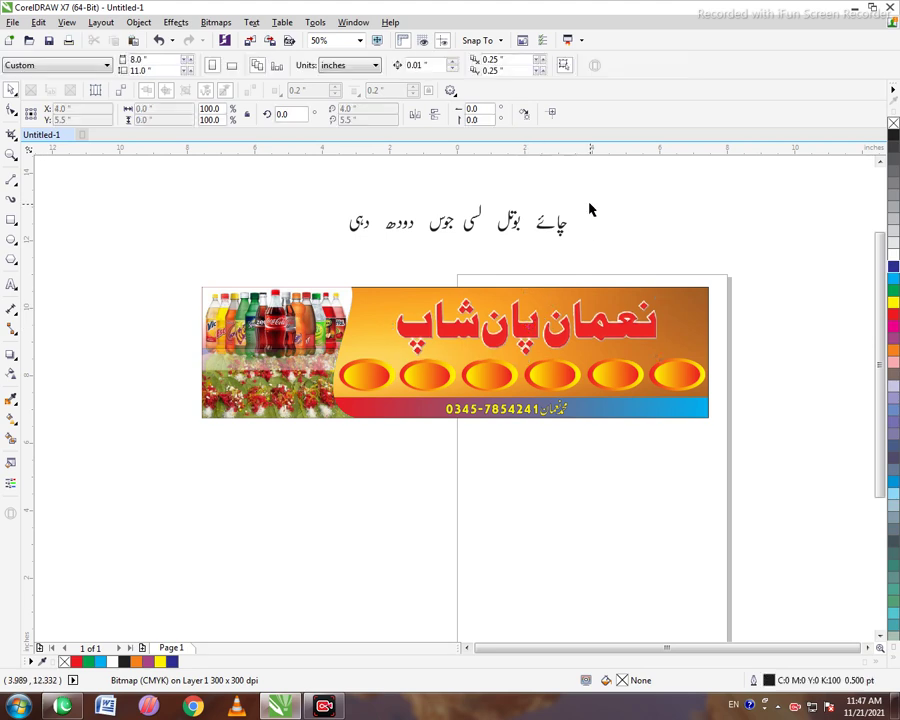
pyautogui.moveTo(529, 250); pyautogui.dragTo(689, 383)
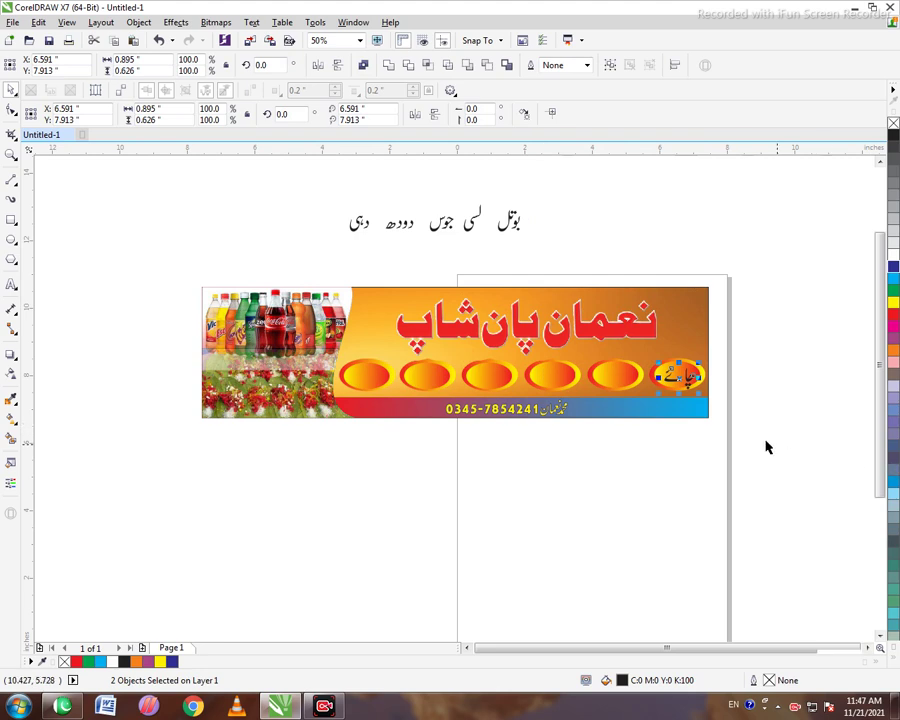
# Group the two parts of the item name چائے on the rightmost oval and fill the group white
pyautogui.scroll(2, 766, 440)
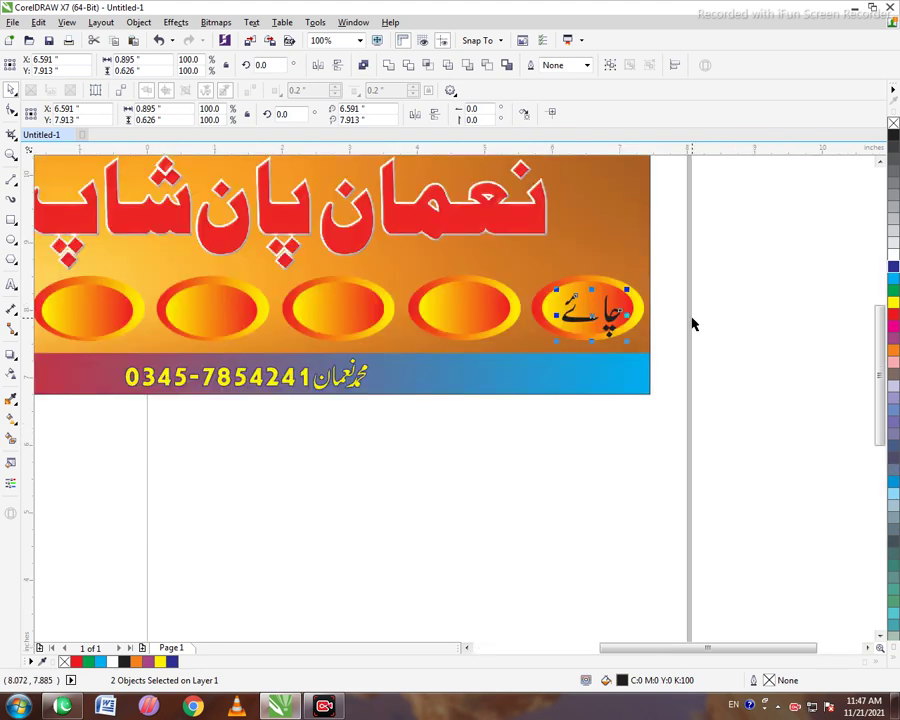
pyautogui.hotkey('ctrl', 'g')
pyautogui.click(893, 251)
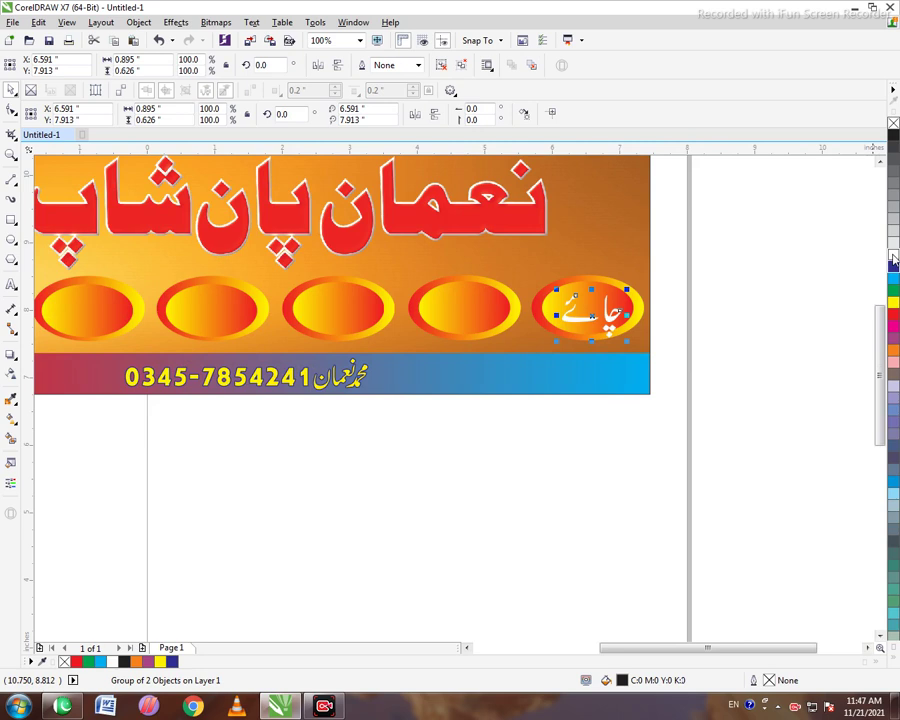
# Nudge the چائے group up and slightly left to about X 6.56, Y 8.03 inches within the rightmost oval
pyautogui.press('Up')
pyautogui.press('Up')
pyautogui.press('Up')
pyautogui.press('Up')
pyautogui.press('Up')
pyautogui.press('Up')
pyautogui.press('Up')
pyautogui.press('Up')
pyautogui.press('Up')
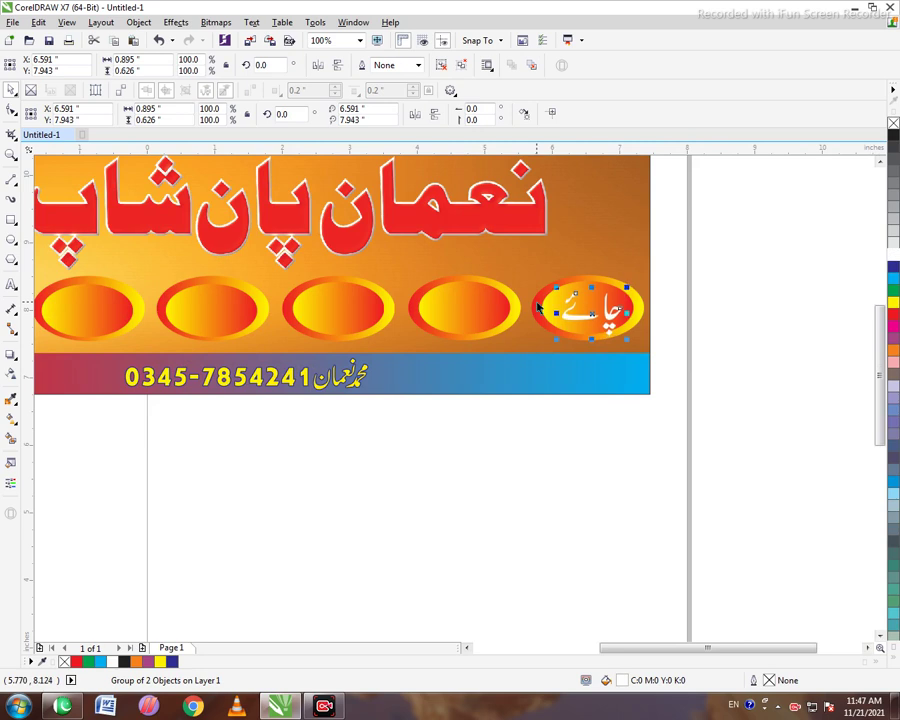
pyautogui.press('Up')
pyautogui.press('Up')
pyautogui.press('Up')
pyautogui.press('Left')
pyautogui.press('Left')
pyautogui.press('Left')
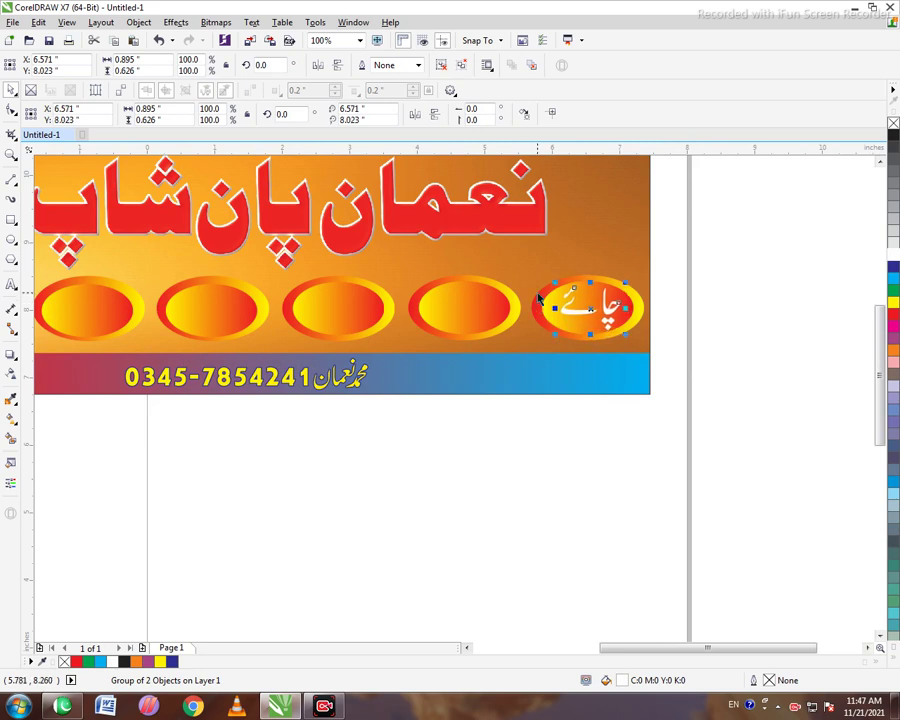
pyautogui.scroll(-2, 517, 251)
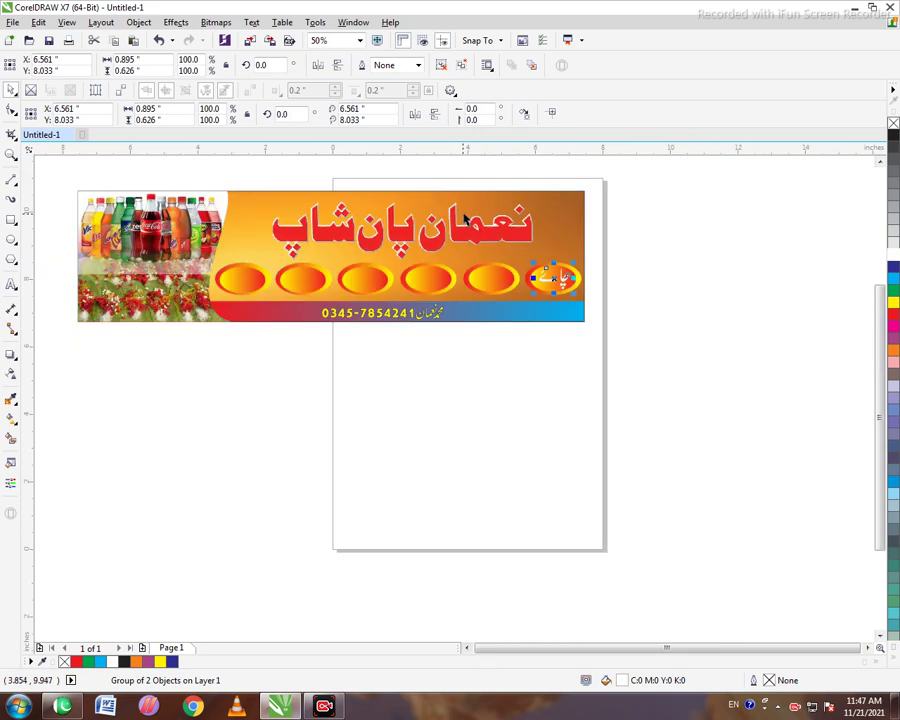
pyautogui.scroll(2, 580, 296)
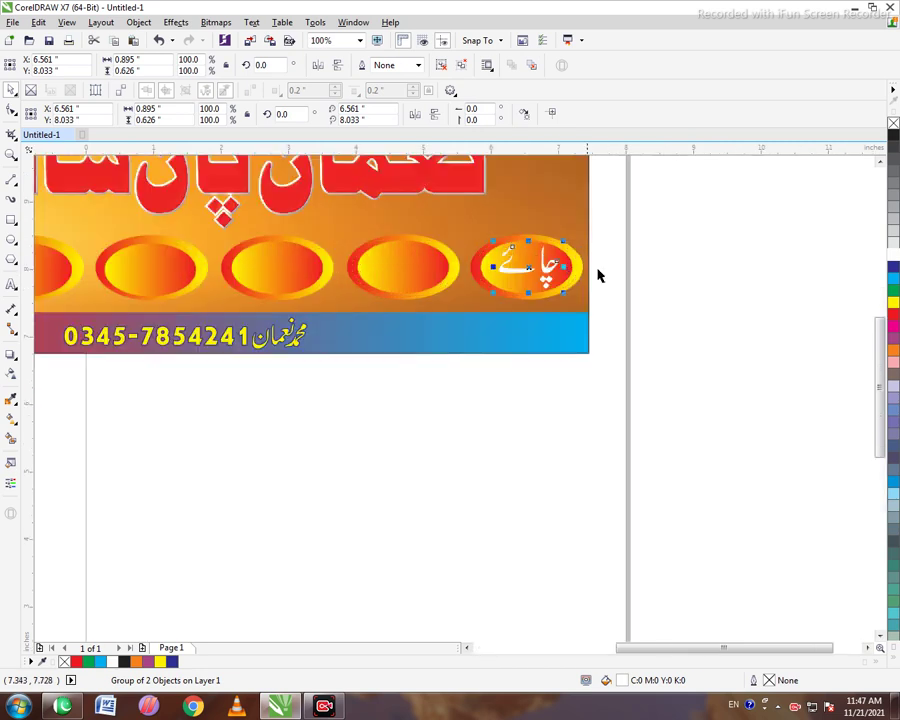
# Move the چائے group off the oval to the blank area below the banner and fill it cyan
pyautogui.moveTo(527, 266); pyautogui.dragTo(583, 411)
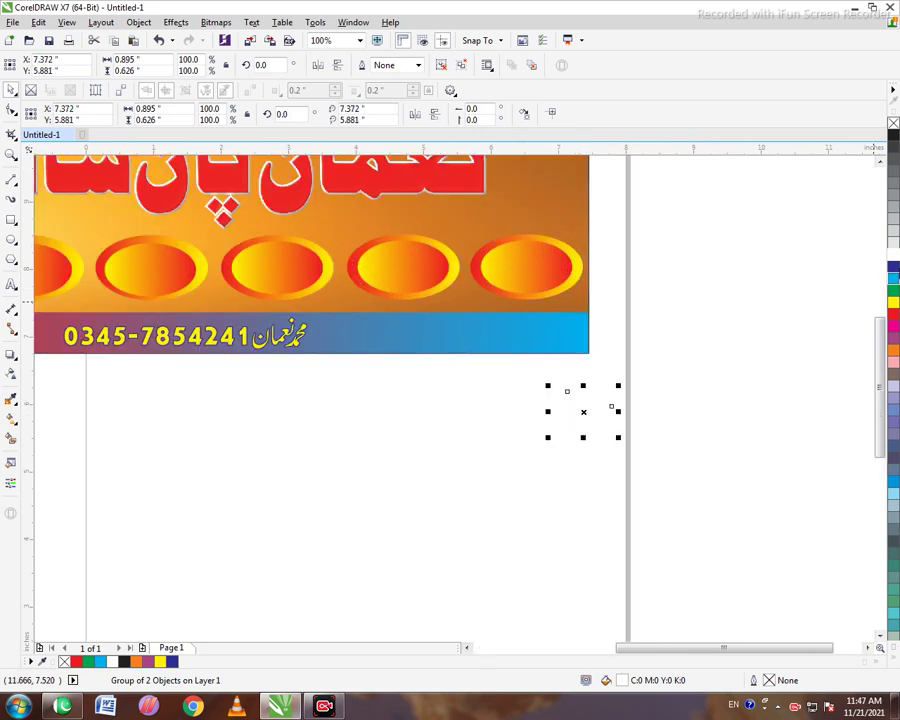
pyautogui.click(893, 277)
pyautogui.press('Escape')
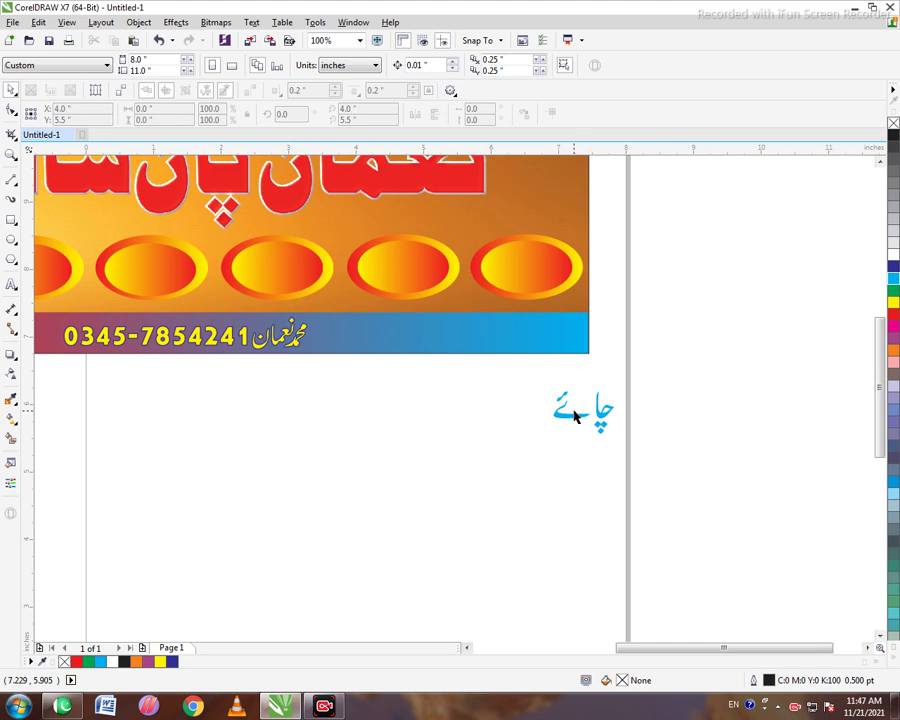
# Ungroup چائے and bring its two parts closer together, narrowing the word to about 0.836 inches
pyautogui.click(577, 414)
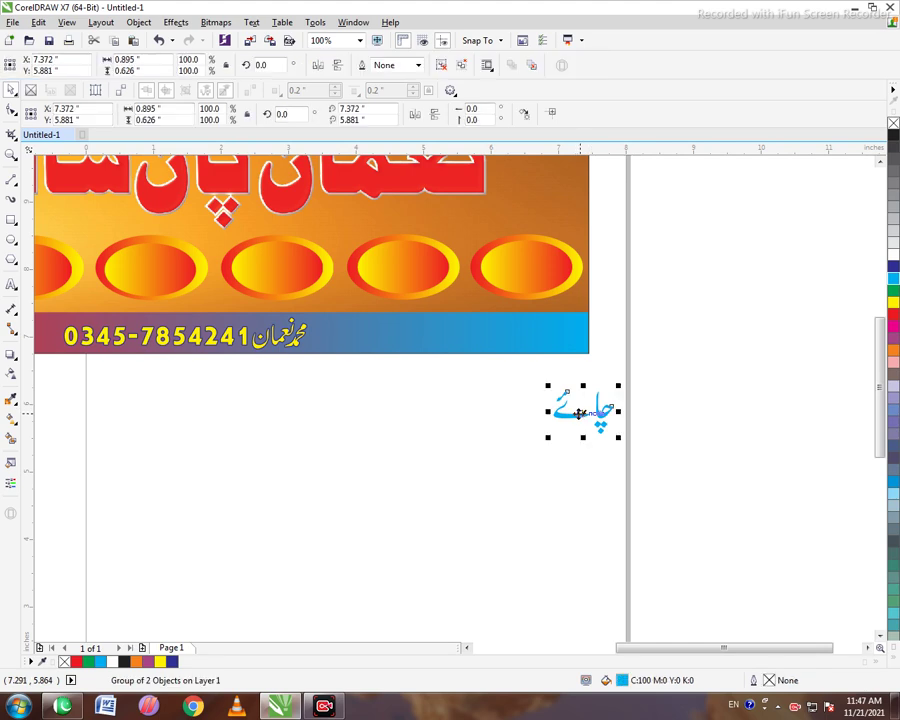
pyautogui.hotkey('ctrl', 'u')
pyautogui.click(526, 434)
pyautogui.click(569, 424)
pyautogui.click(634, 410)
pyautogui.moveTo(636, 368); pyautogui.dragTo(538, 462)
# Move چائے back onto the rightmost oval at about X 6.545, Y 8.023 inches and fill it white
pyautogui.moveTo(587, 411); pyautogui.dragTo(524, 273)
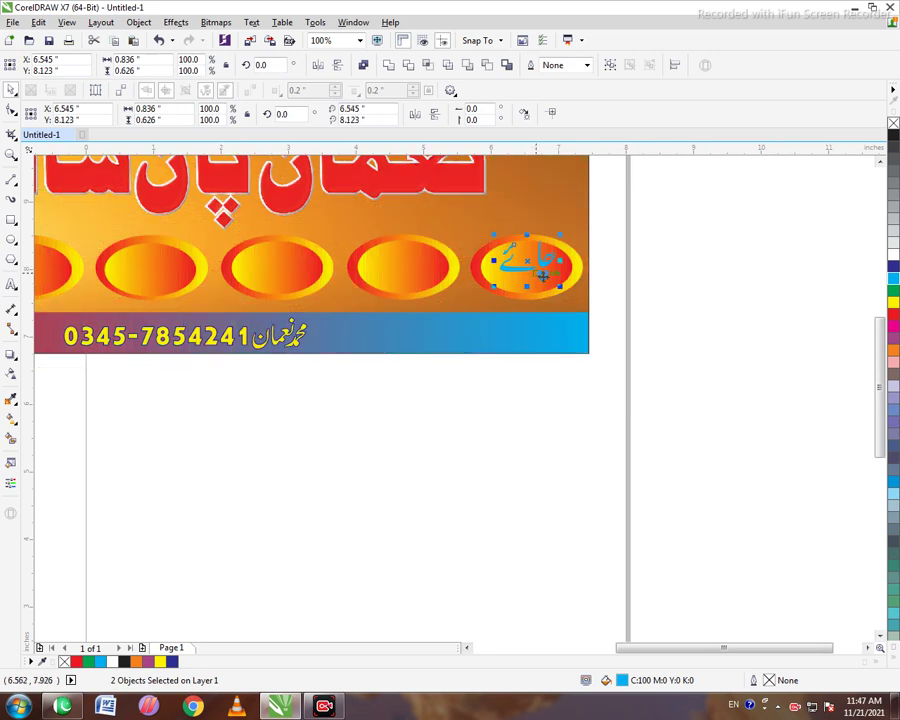
pyautogui.press('Down')
pyautogui.press('Down')
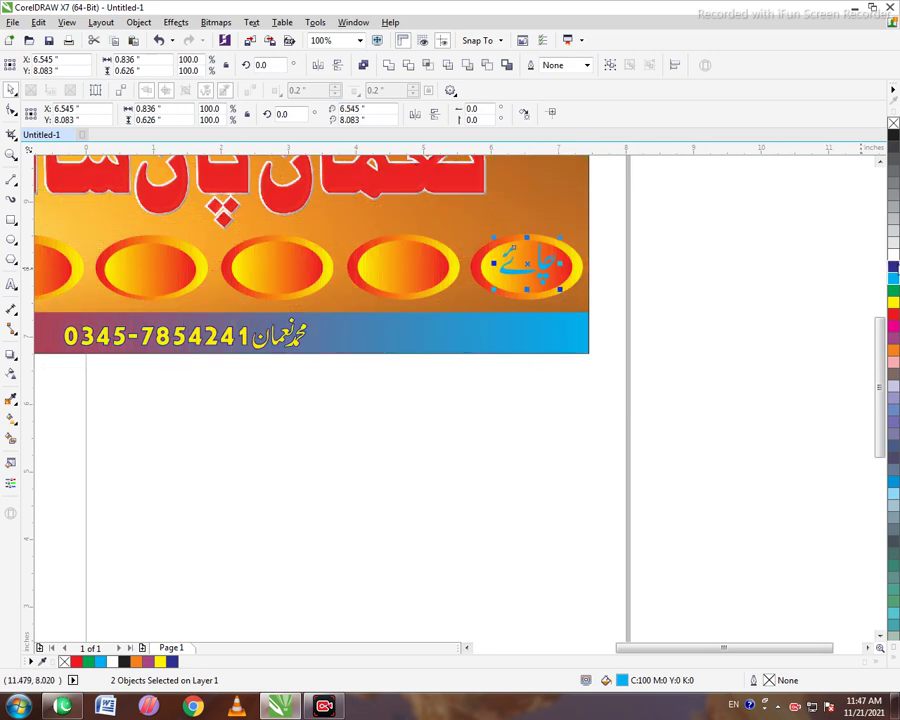
pyautogui.press('Down')
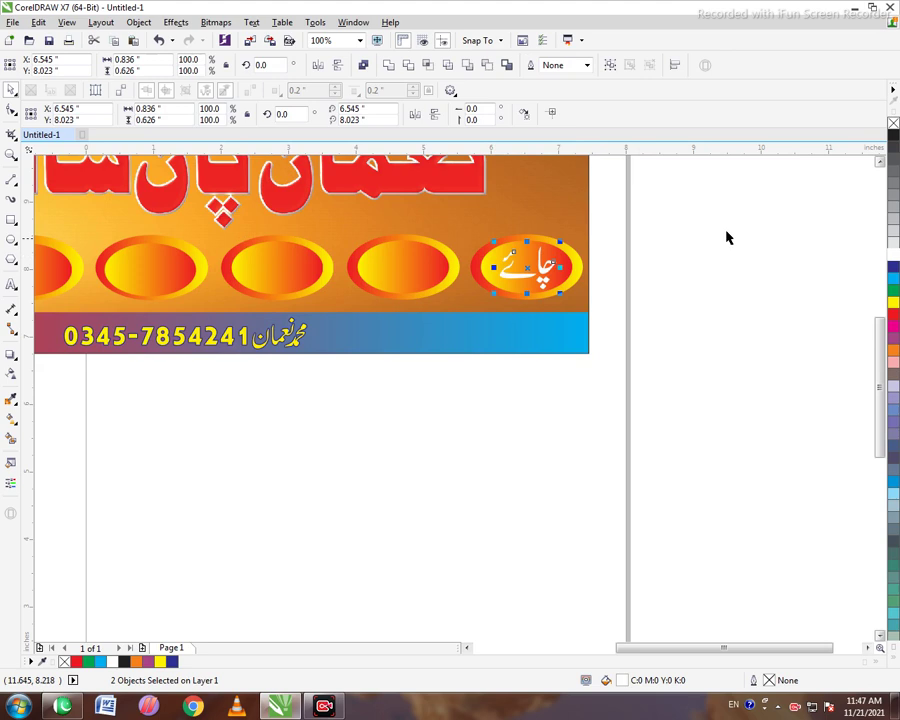
# Place the item name بوتل centred on the second oval from the right as a white-filled group
pyautogui.scroll(-2, 470, 255)
pyautogui.scroll(-1, 470, 255)
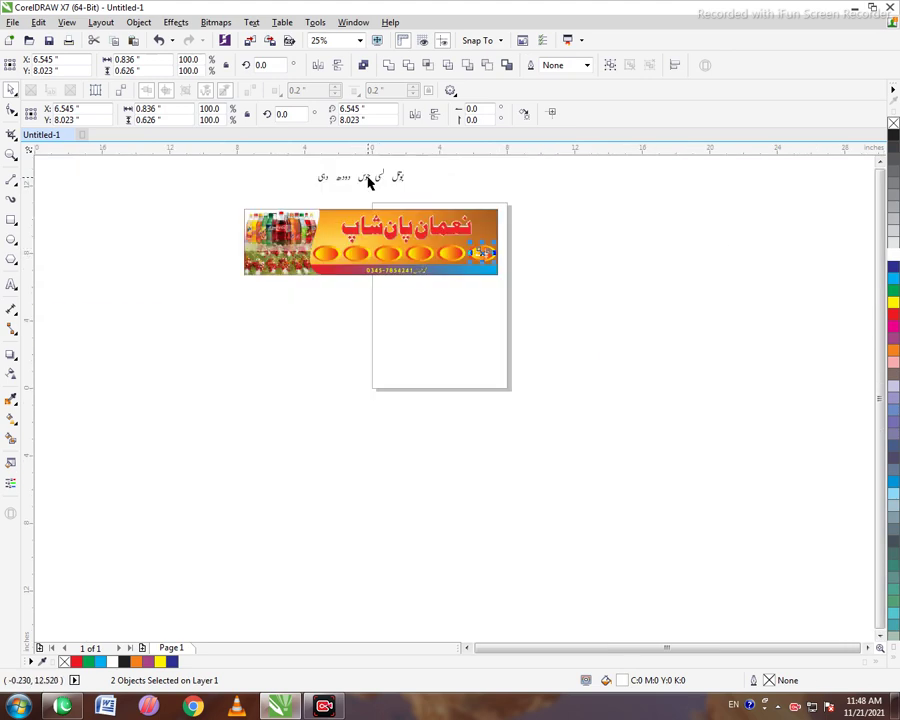
pyautogui.scroll(1, 386, 170)
pyautogui.moveTo(437, 175); pyautogui.dragTo(517, 341)
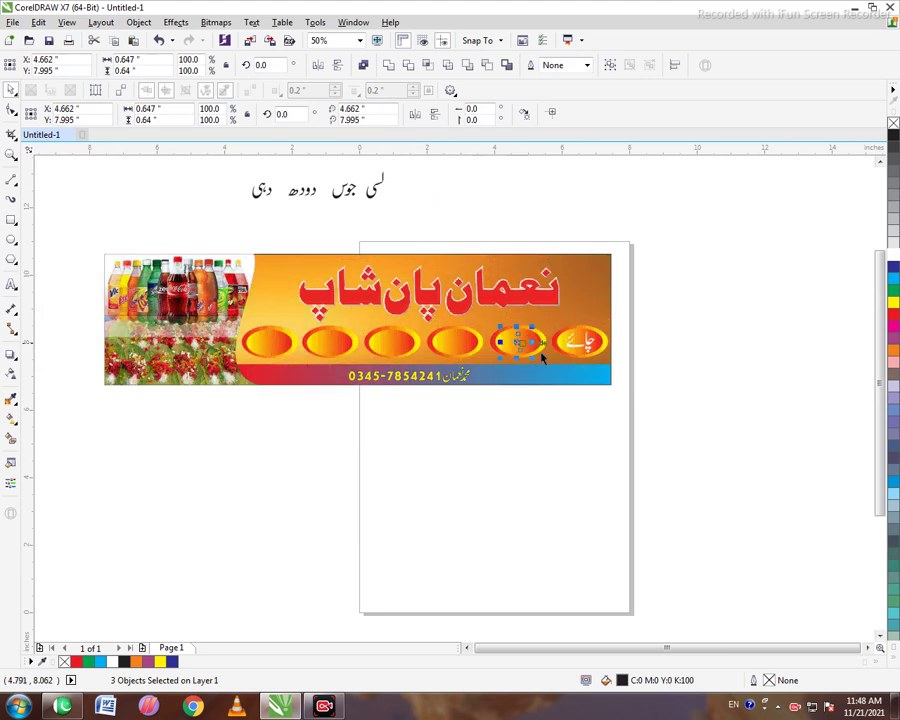
pyautogui.click(894, 256)
pyautogui.hotkey('ctrl', 'g')
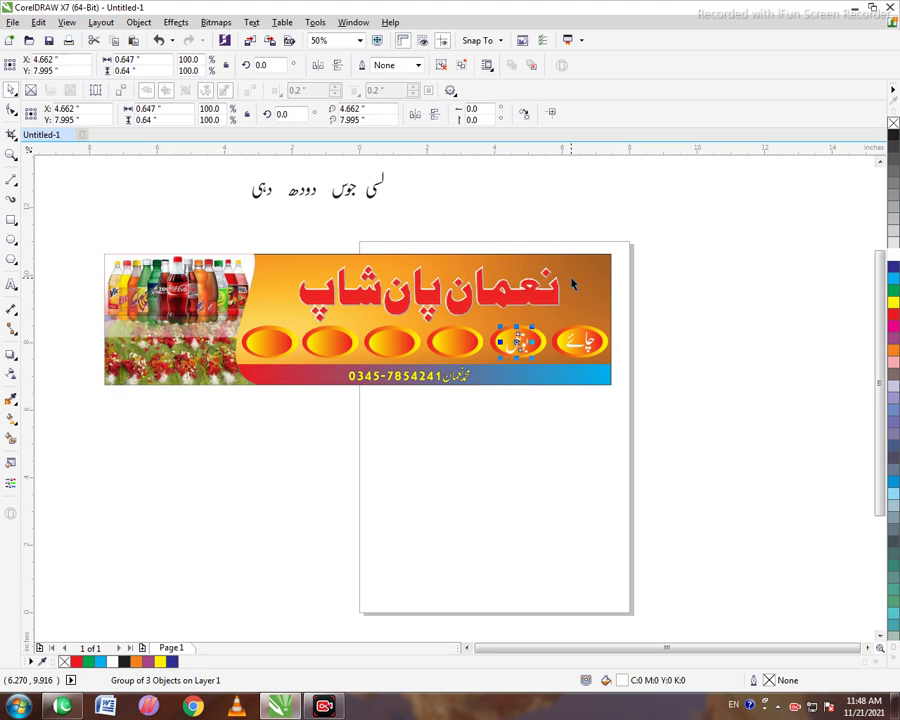
pyautogui.press('Up')
pyautogui.press('Up')
pyautogui.press('Right')
pyautogui.press('Right')
pyautogui.press('Up')
pyautogui.click(489, 219)
# Place the item name لسی on the third oval from the right in white, scaled down to about 0.385 by 0.609 inches
pyautogui.click(372, 182)
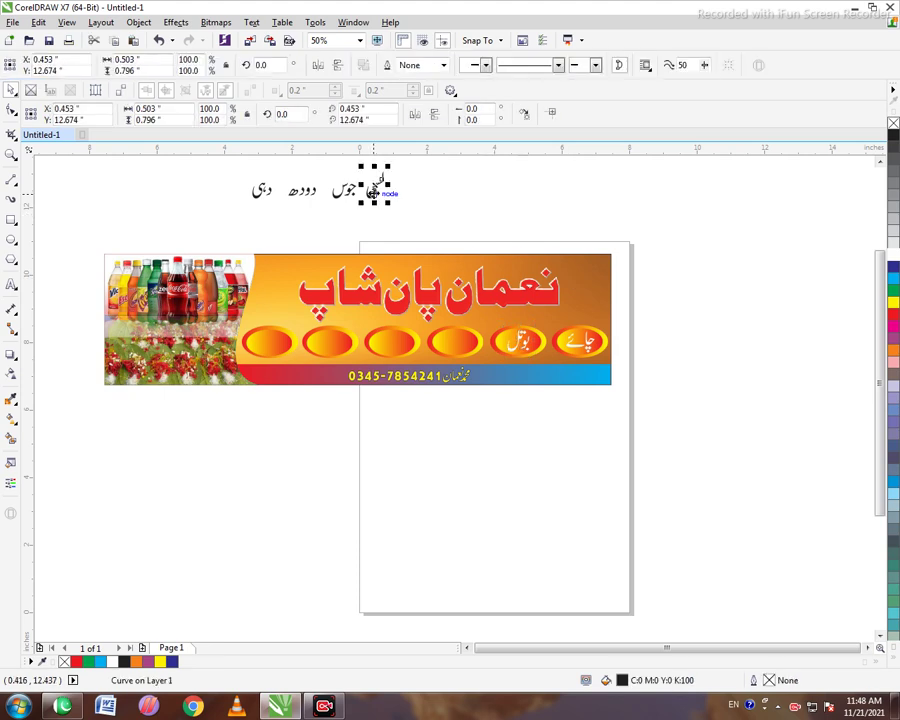
pyautogui.moveTo(379, 180); pyautogui.dragTo(454, 340)
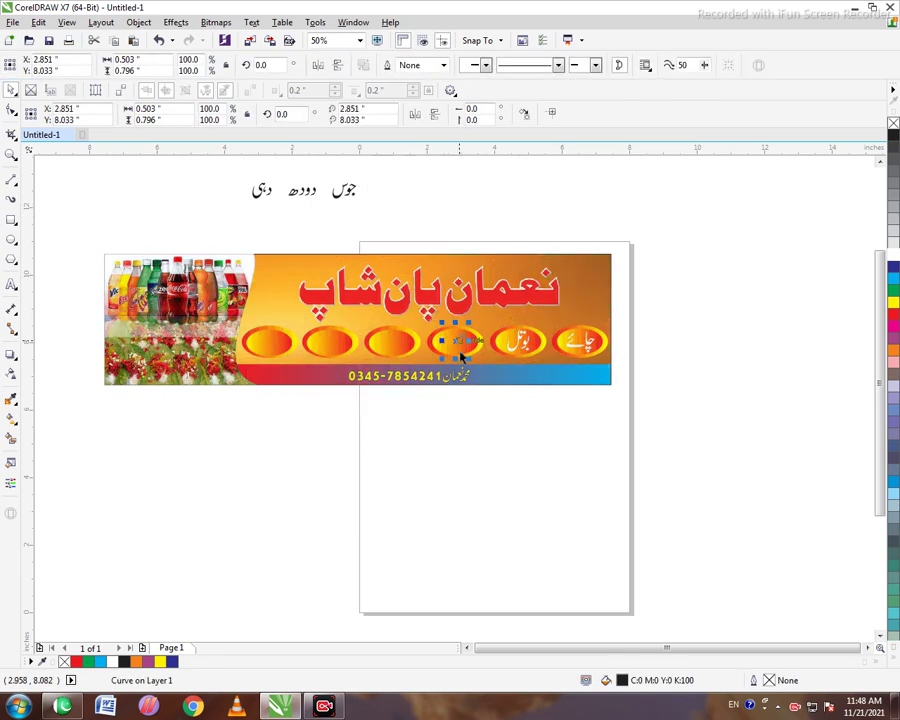
pyautogui.scroll(1, 438, 288)
pyautogui.scroll(1, 445, 220)
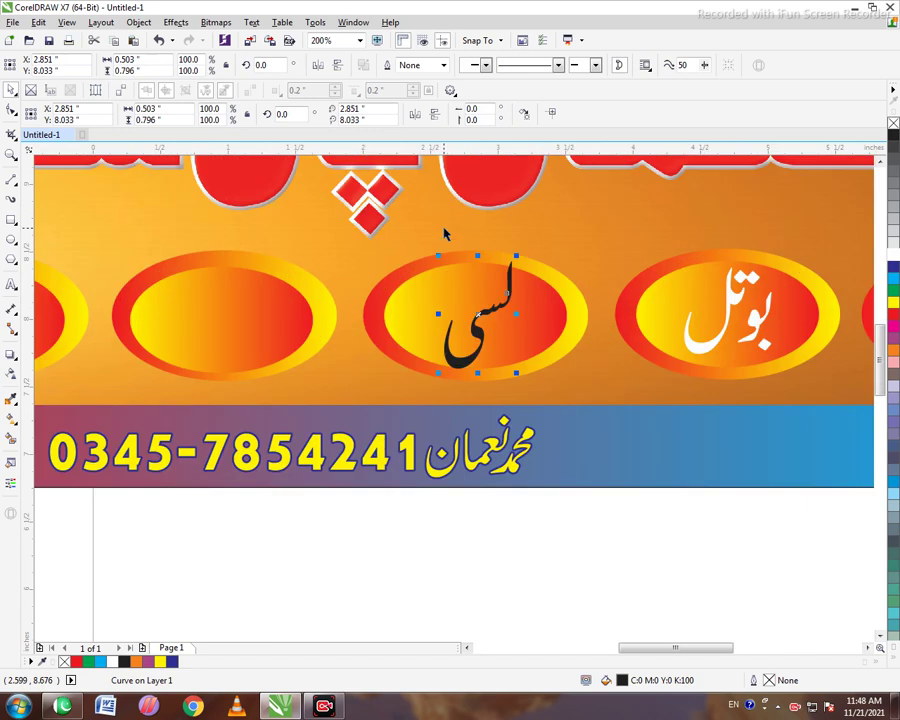
pyautogui.click(888, 253)
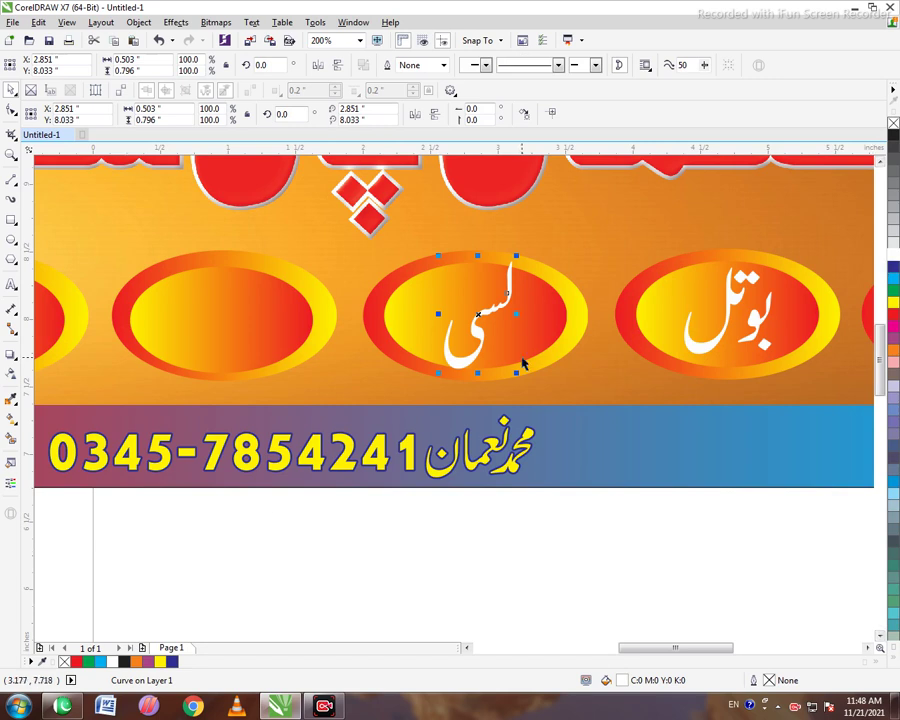
pyautogui.moveTo(515, 374); pyautogui.dragTo(469, 312)
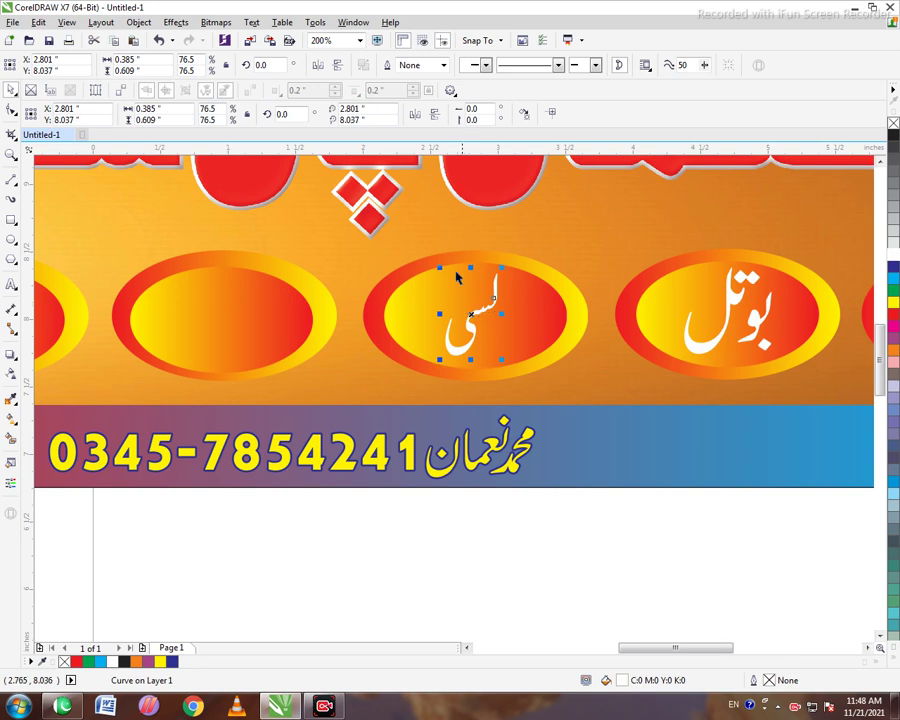
# Place the item name جوس on the third oval from the left as a white-filled group, centred at about X 0.93, Y 8.01 inches
pyautogui.scroll(-3, 436, 242)
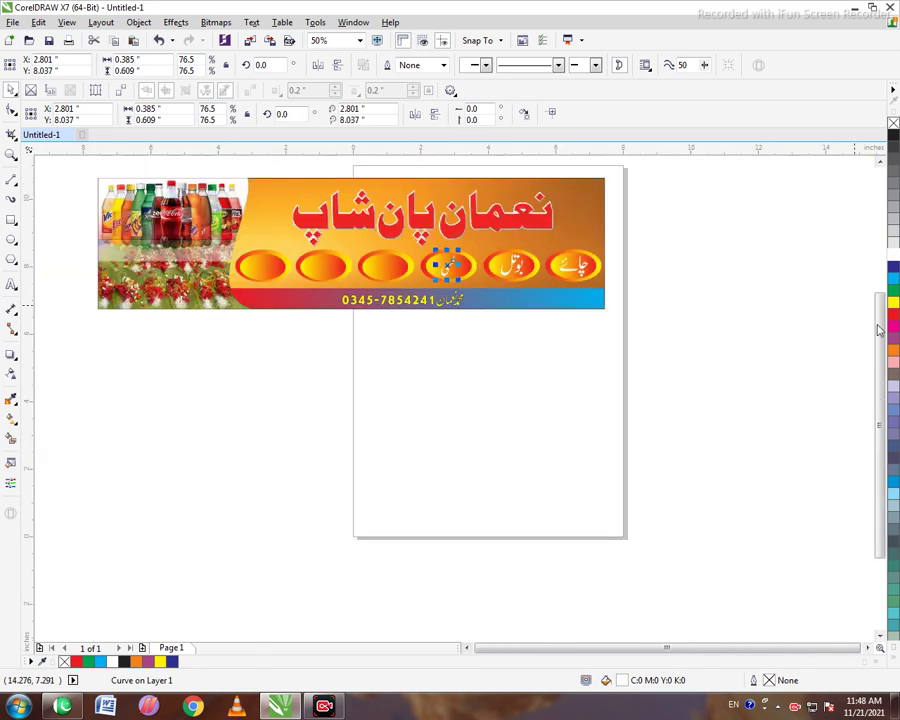
pyautogui.scroll(3, 860, 280)
pyautogui.moveTo(318, 195); pyautogui.dragTo(395, 377)
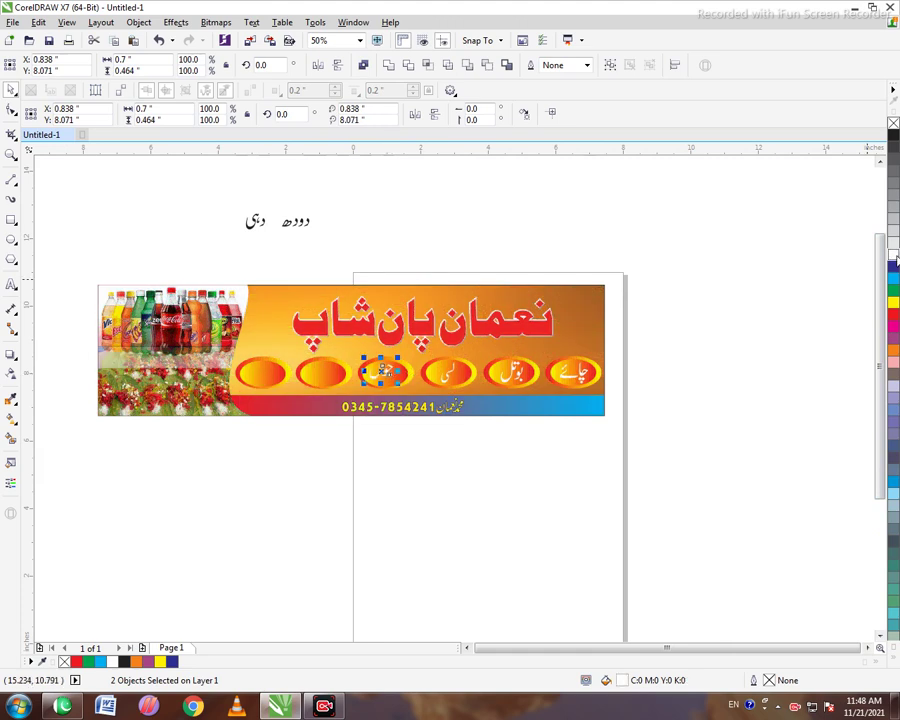
pyautogui.hotkey('ctrl', 'g')
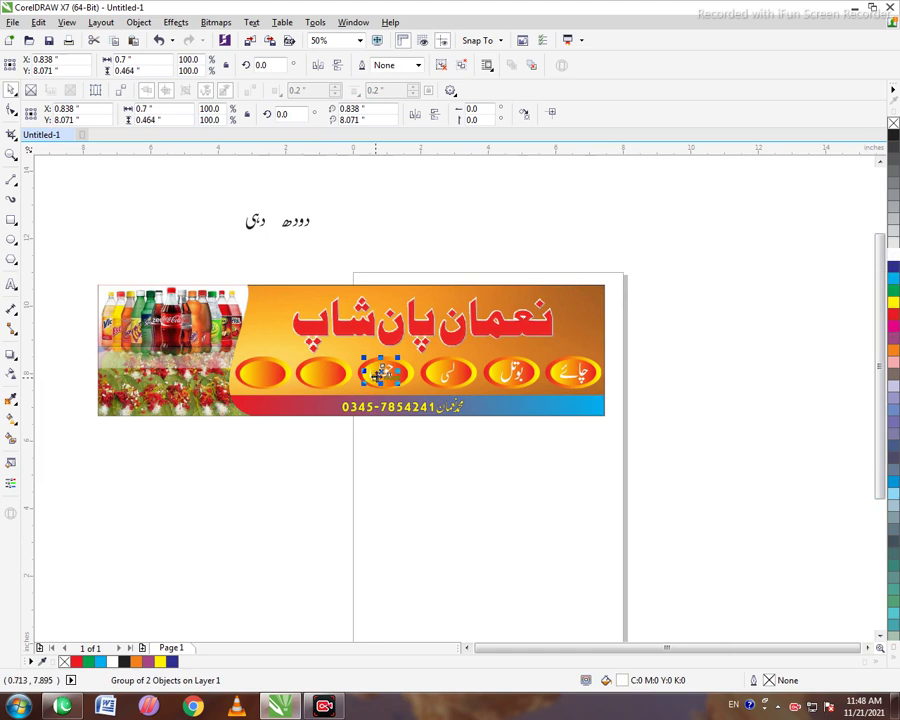
pyautogui.scroll(2, 366, 368)
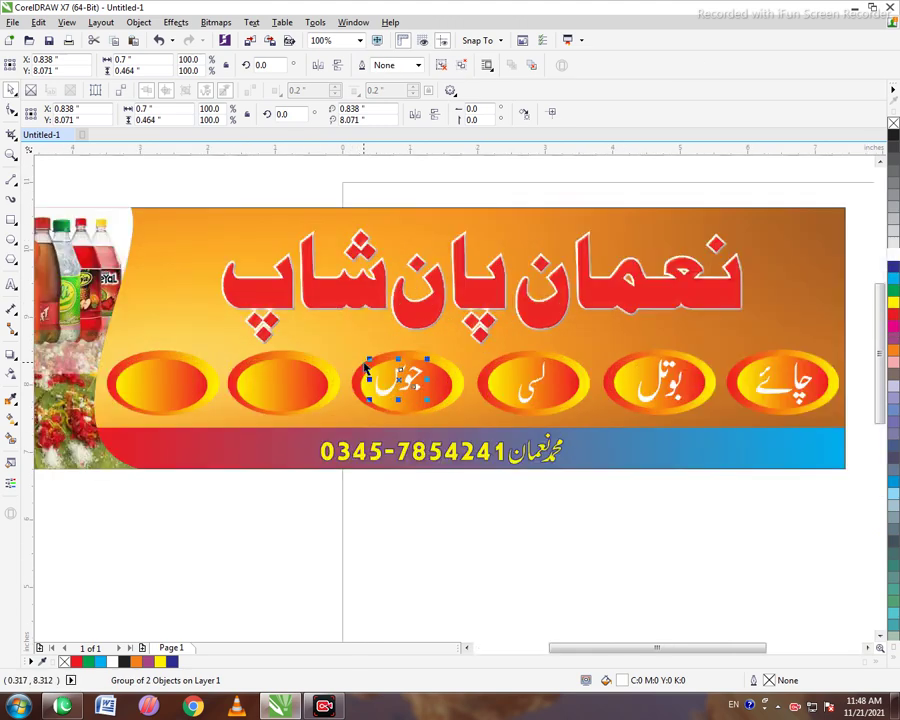
pyautogui.moveTo(370, 389); pyautogui.dragTo(380, 397)
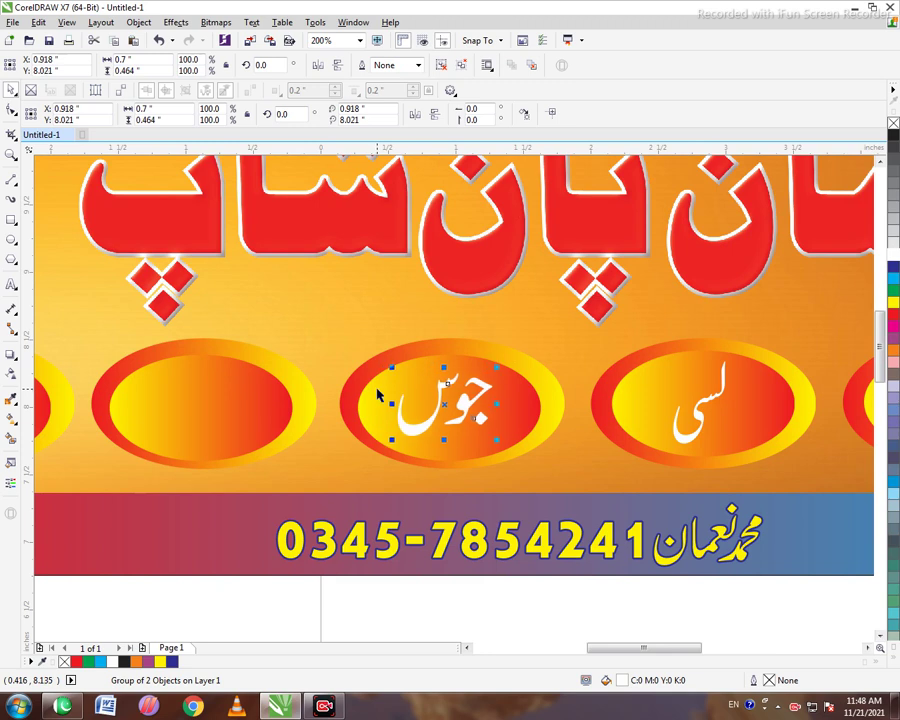
# Move the item name دودھ onto the second oval from the left, at about X -0.88, Y 8.03 inches
pyautogui.scroll(-3, 391, 345)
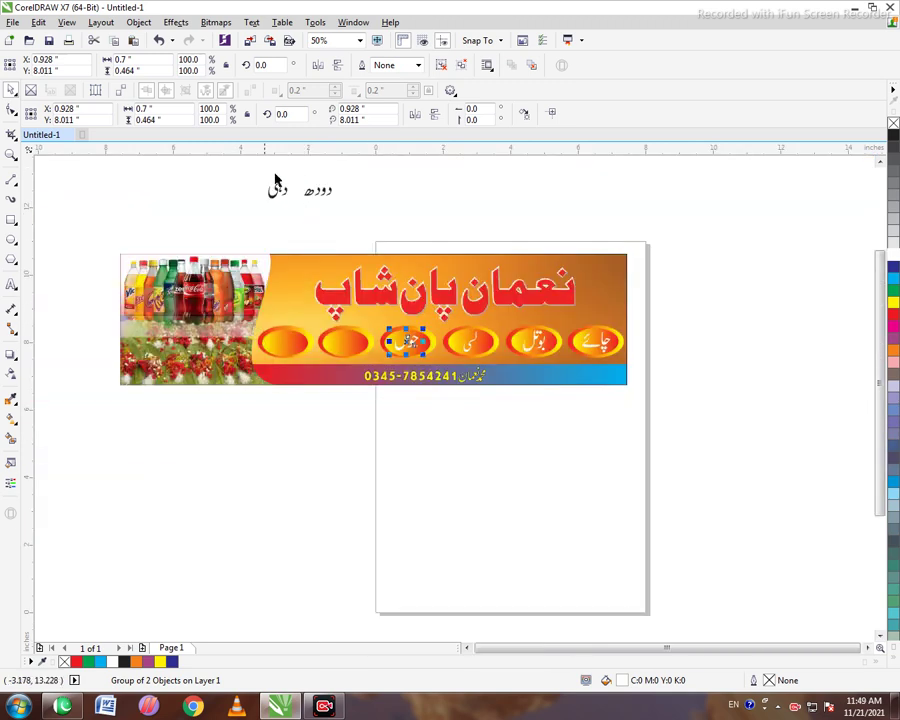
pyautogui.moveTo(292, 176); pyautogui.dragTo(366, 390)
pyautogui.scroll(2, 330, 318)
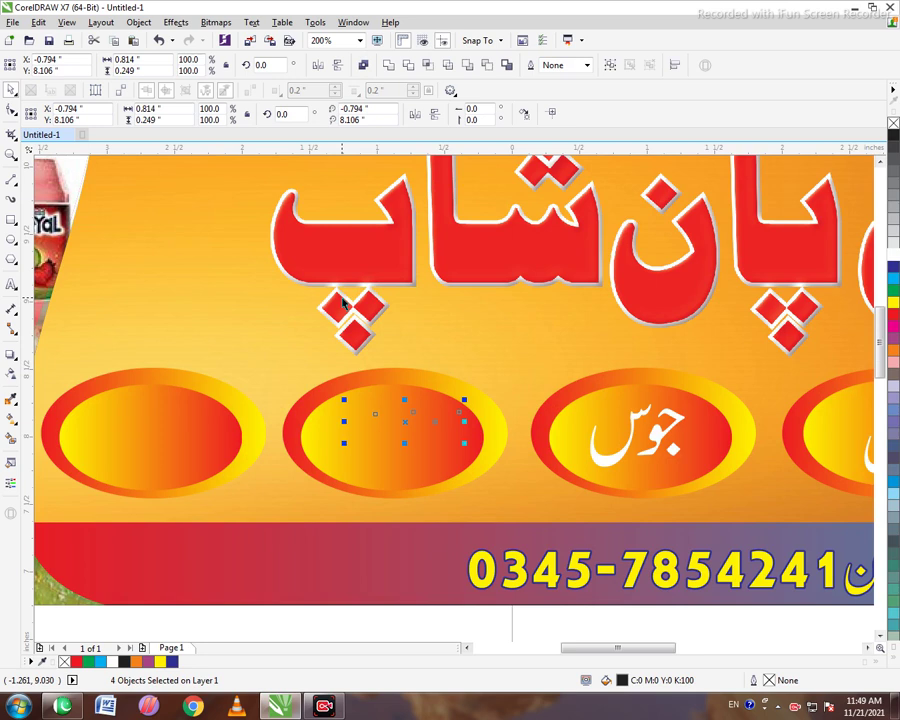
pyautogui.press('Down')
pyautogui.press('Down')
pyautogui.press('Down')
pyautogui.press('Down')
pyautogui.press('Left')
pyautogui.press('Left')
pyautogui.press('Left')
pyautogui.press('Left')
pyautogui.press('Down')
pyautogui.press('Down')
pyautogui.press('Down')
pyautogui.press('Down')
pyautogui.press('Down')
pyautogui.press('Left')
pyautogui.press('Left')
pyautogui.press('Left')
pyautogui.press('Left')
pyautogui.press('Up')
pyautogui.press('Left')
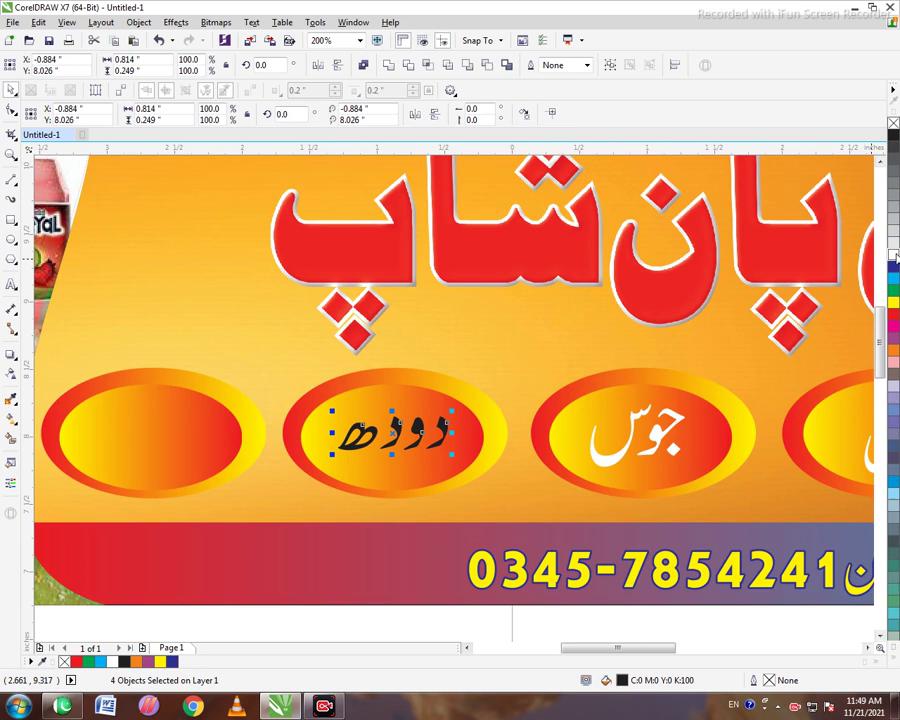
# Fill دودھ white and enlarge it to about 0.951 by 0.291 inches, recentred at about X -0.876, Y 8.009 inches
pyautogui.click(893, 256)
pyautogui.press('Down')
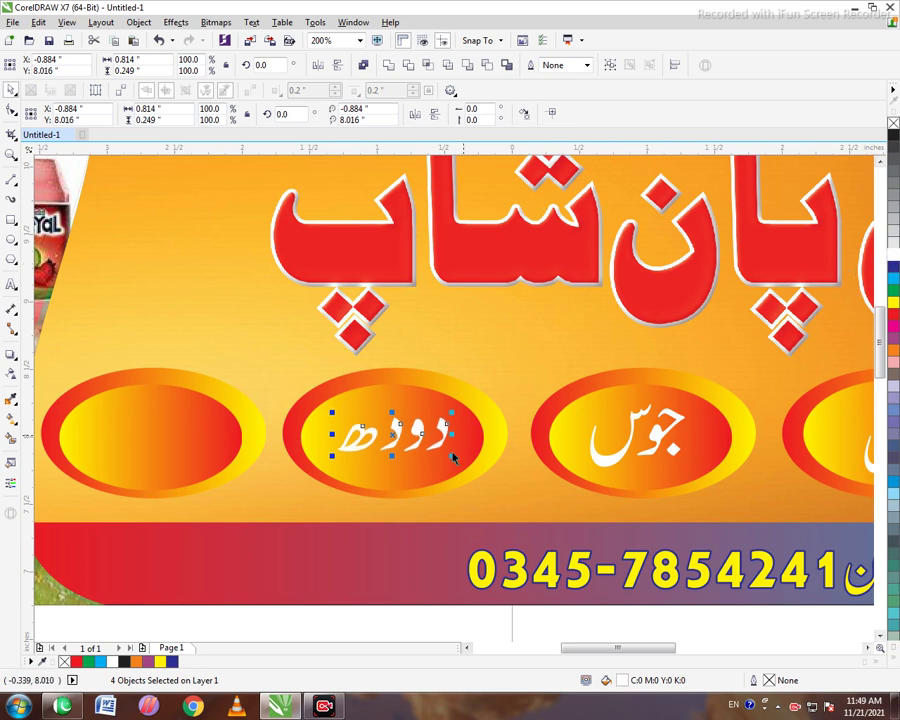
pyautogui.moveTo(452, 453); pyautogui.dragTo(468, 466)
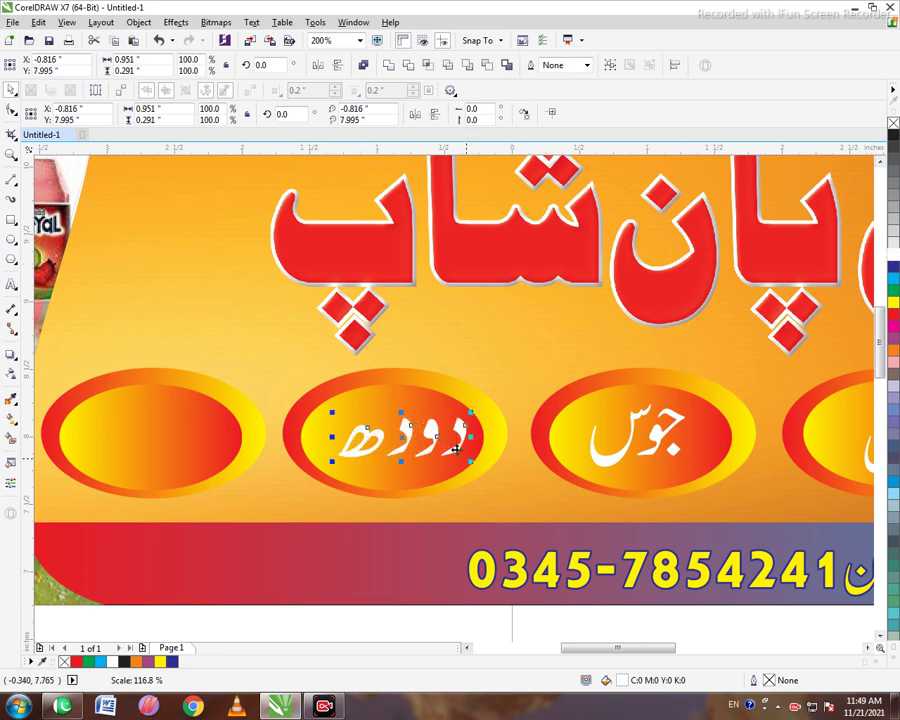
pyautogui.moveTo(405, 447); pyautogui.dragTo(397, 456)
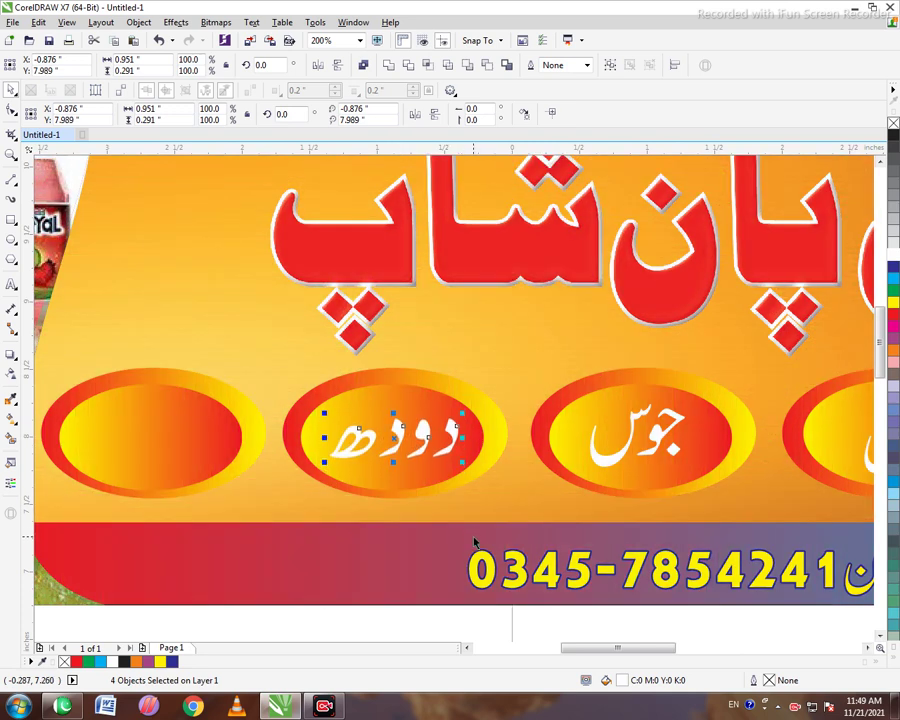
pyautogui.moveTo(453, 448); pyautogui.dragTo(453, 437)
# Place the item name دہی on the leftmost oval in white, enlarged to about 0.624 by 0.52 inches
pyautogui.scroll(-4, 317, 315)
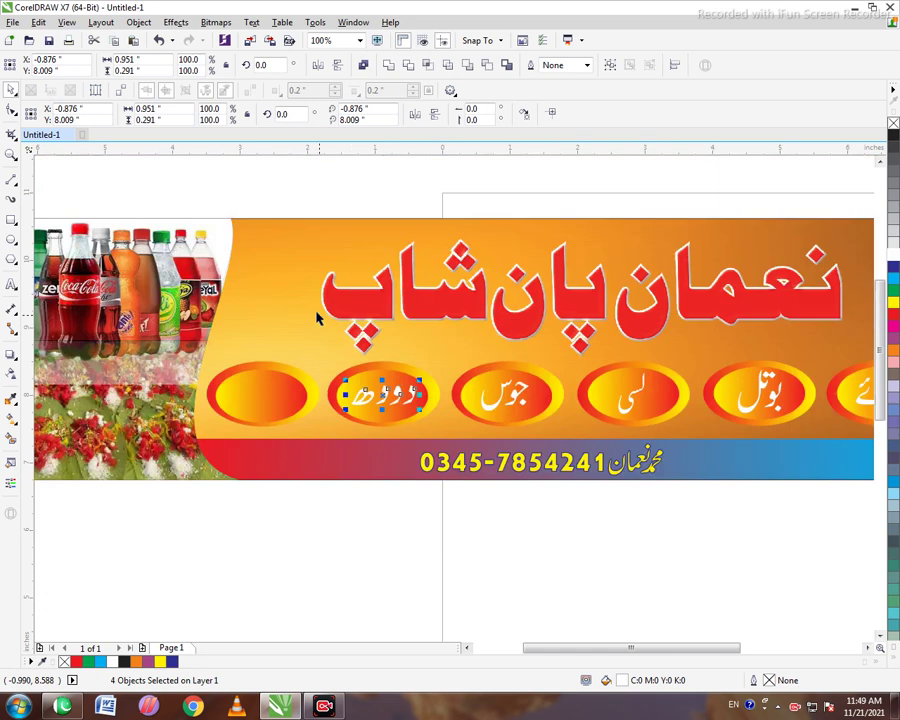
pyautogui.moveTo(267, 176); pyautogui.dragTo(295, 357)
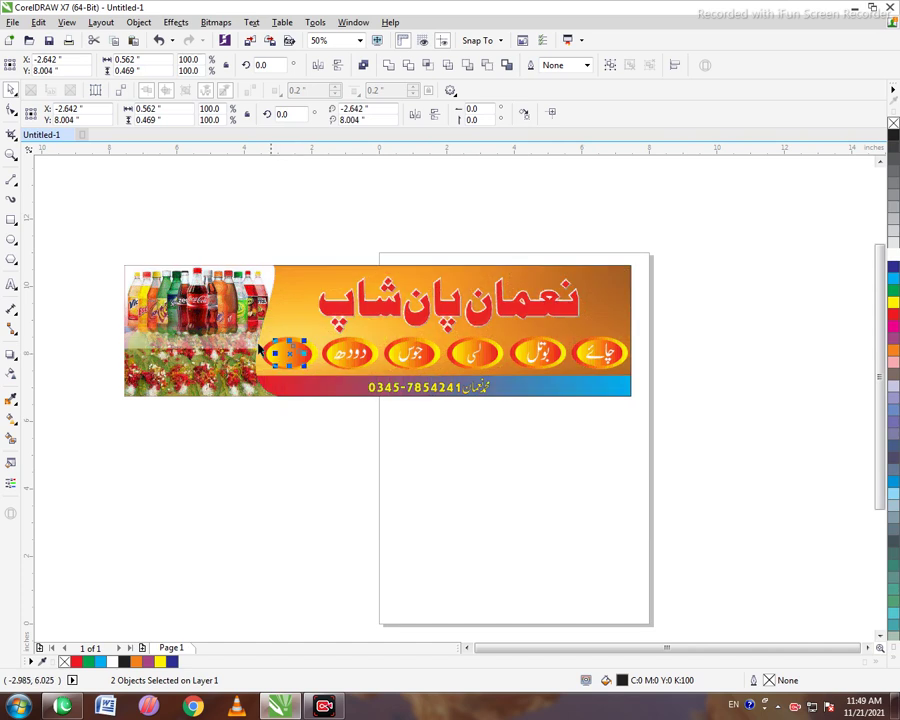
pyautogui.scroll(2, 258, 347)
pyautogui.scroll(1, 258, 347)
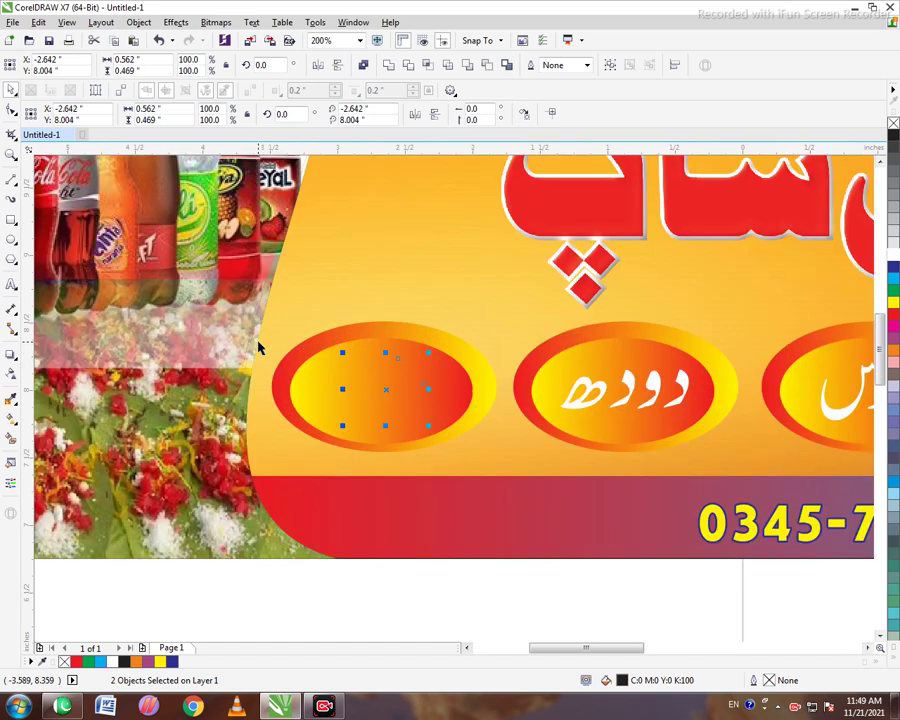
pyautogui.click(894, 255)
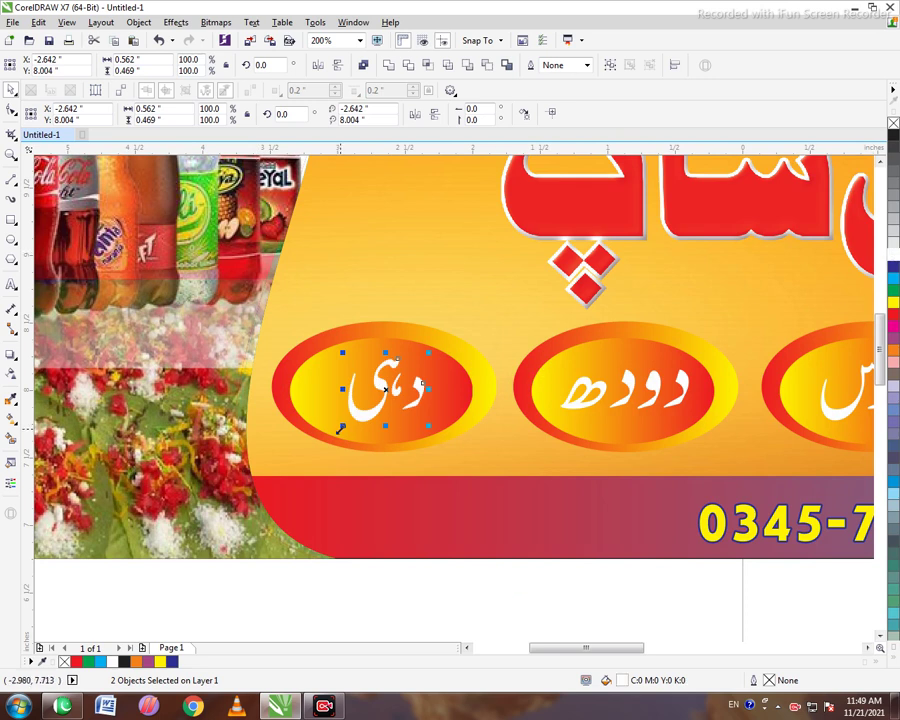
pyautogui.moveTo(339, 427); pyautogui.dragTo(333, 434)
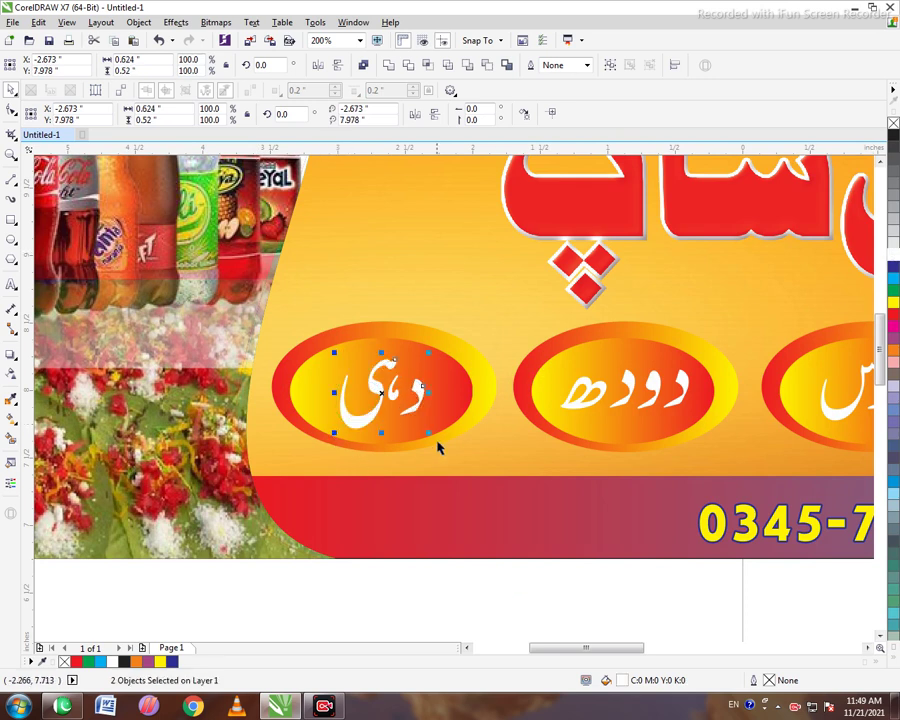
pyautogui.scroll(-2, 508, 538)
pyautogui.click(512, 540)
# Choose a keyboard input language from the system's language list
pyautogui.scroll(-2, 520, 542)
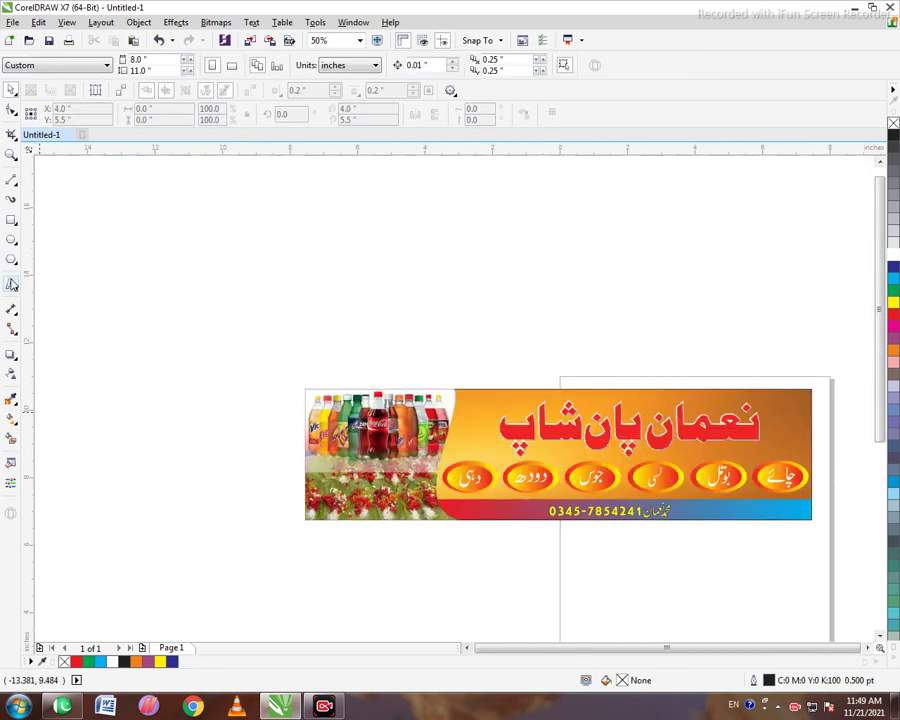
pyautogui.click(736, 705)
pyautogui.click(741, 664)
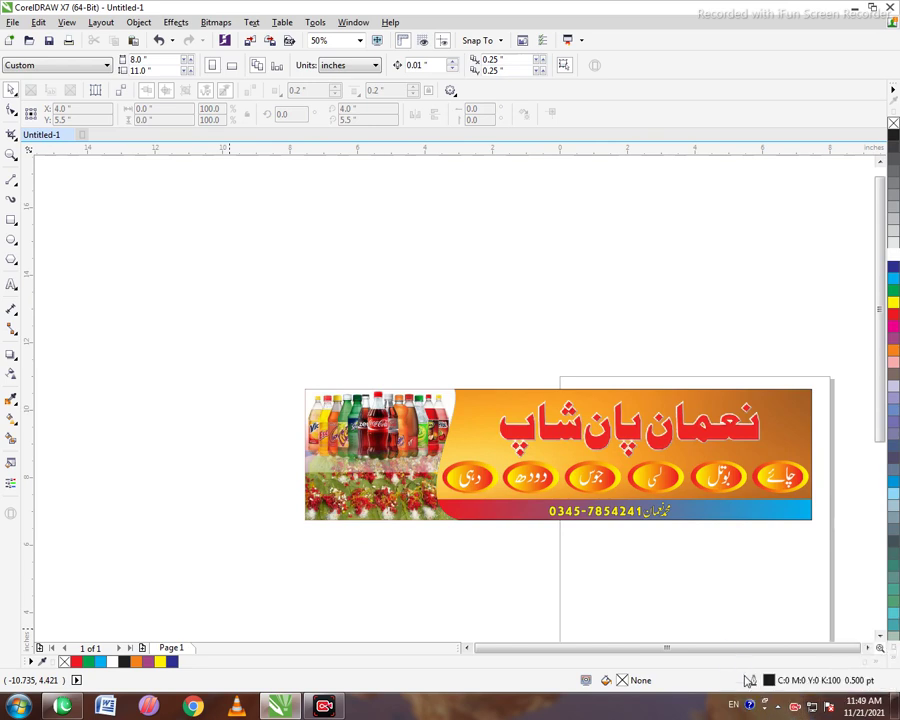